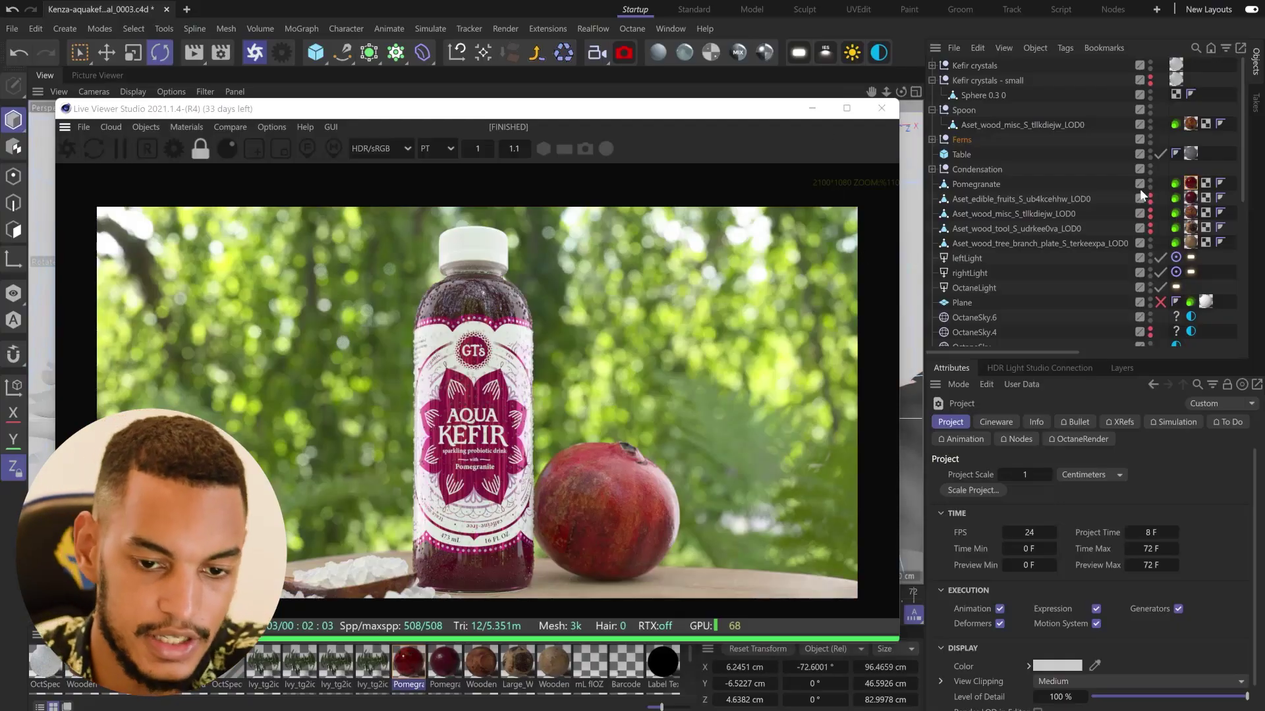
scroll(1138, 188, down, 5)
scroll(1053, 266, up, 3)
Render through OctaneCamera.1 with a 135 mm telephoto focal length
click(1028, 176)
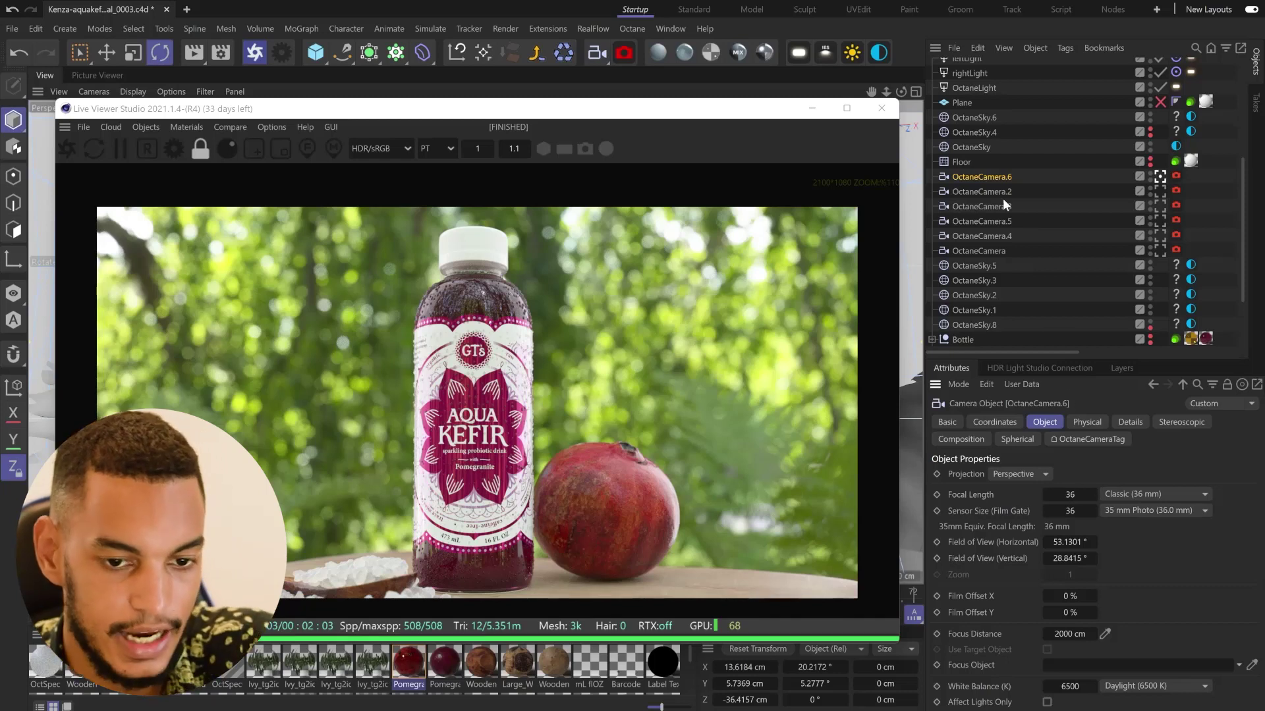
drag(988, 177, 991, 176)
click(1159, 175)
click(1153, 496)
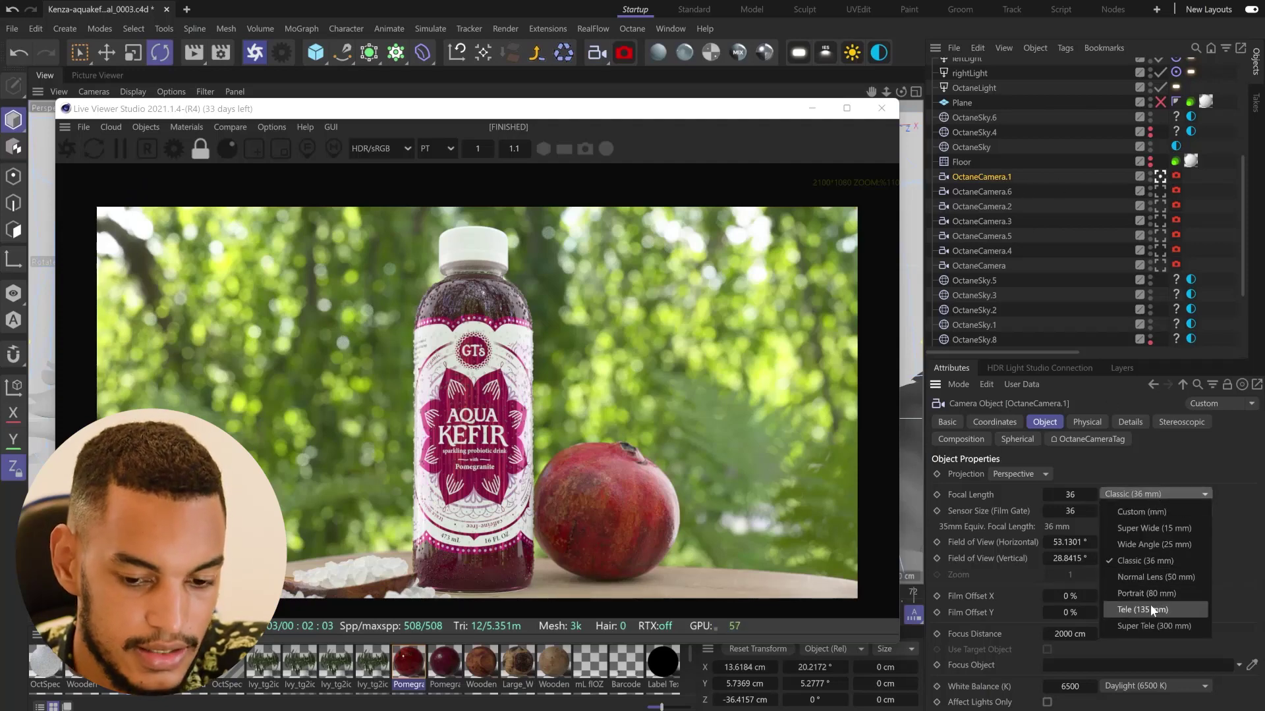
click(1150, 605)
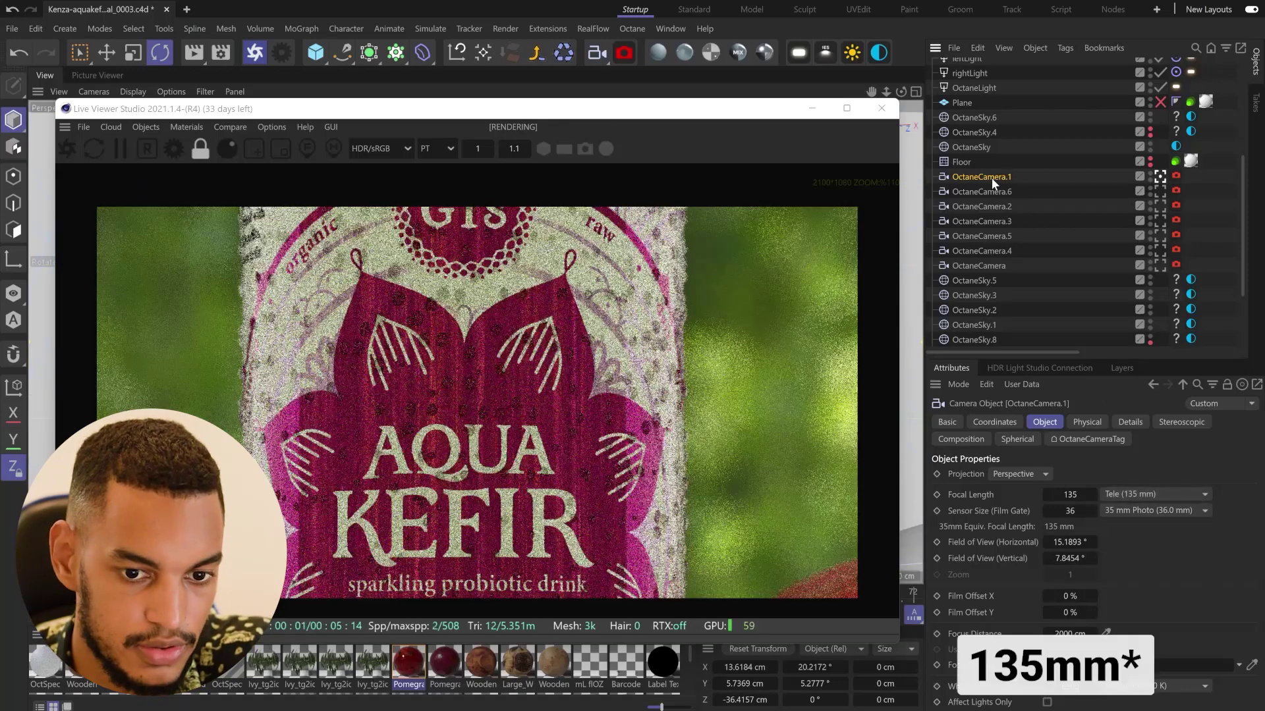
Level the camera by zeroing its pitch rotation and height
click(1001, 422)
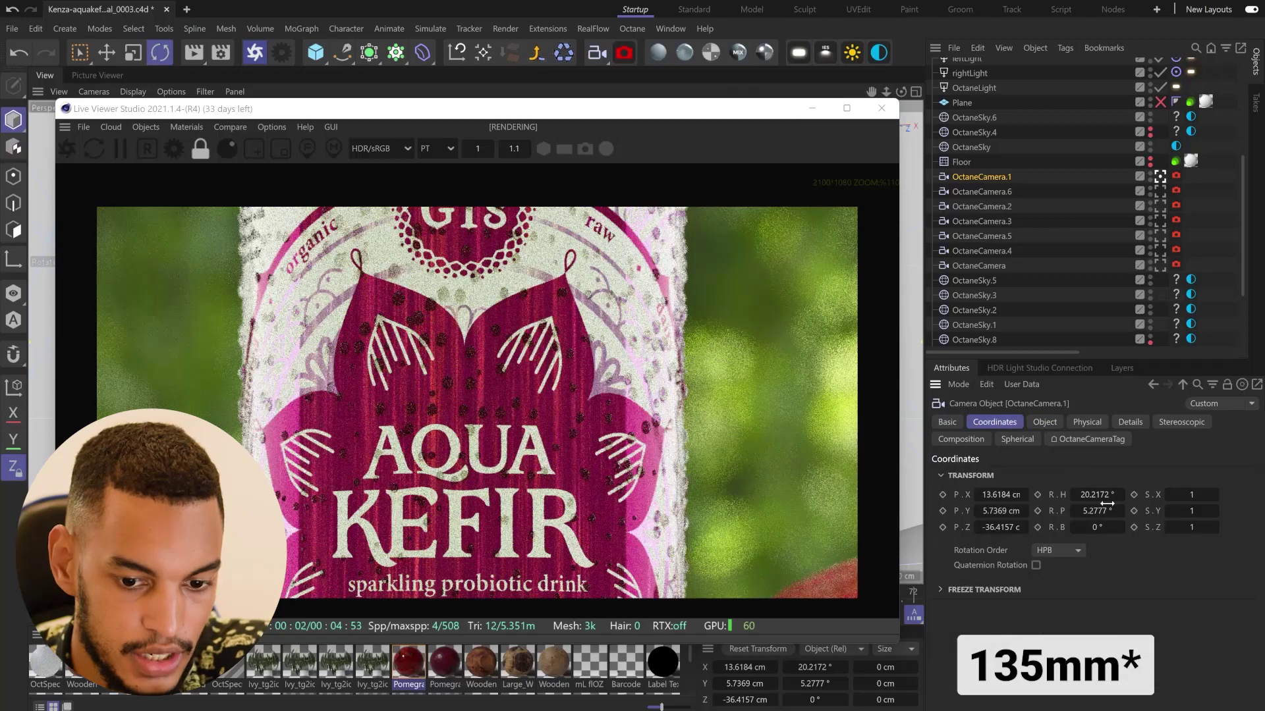
click(1097, 510)
text(0)
key(Tab)
text(0)
key(Tab)
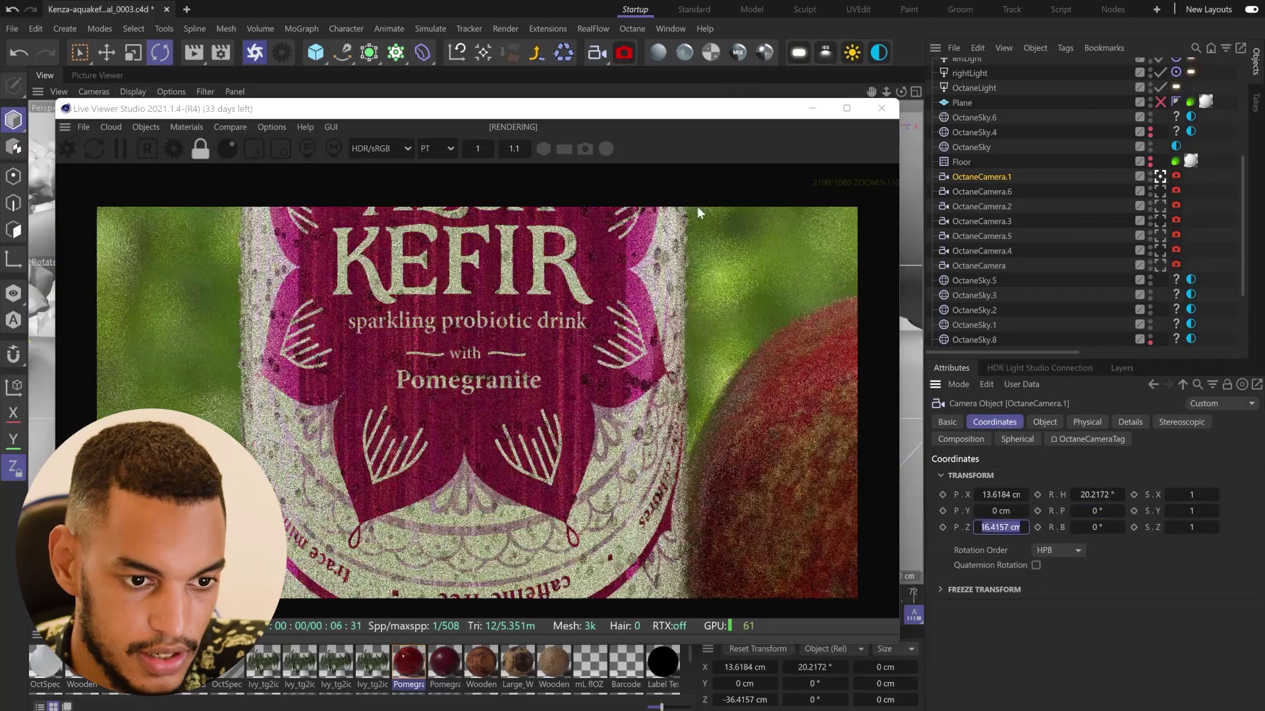
drag(695, 126, 770, 336)
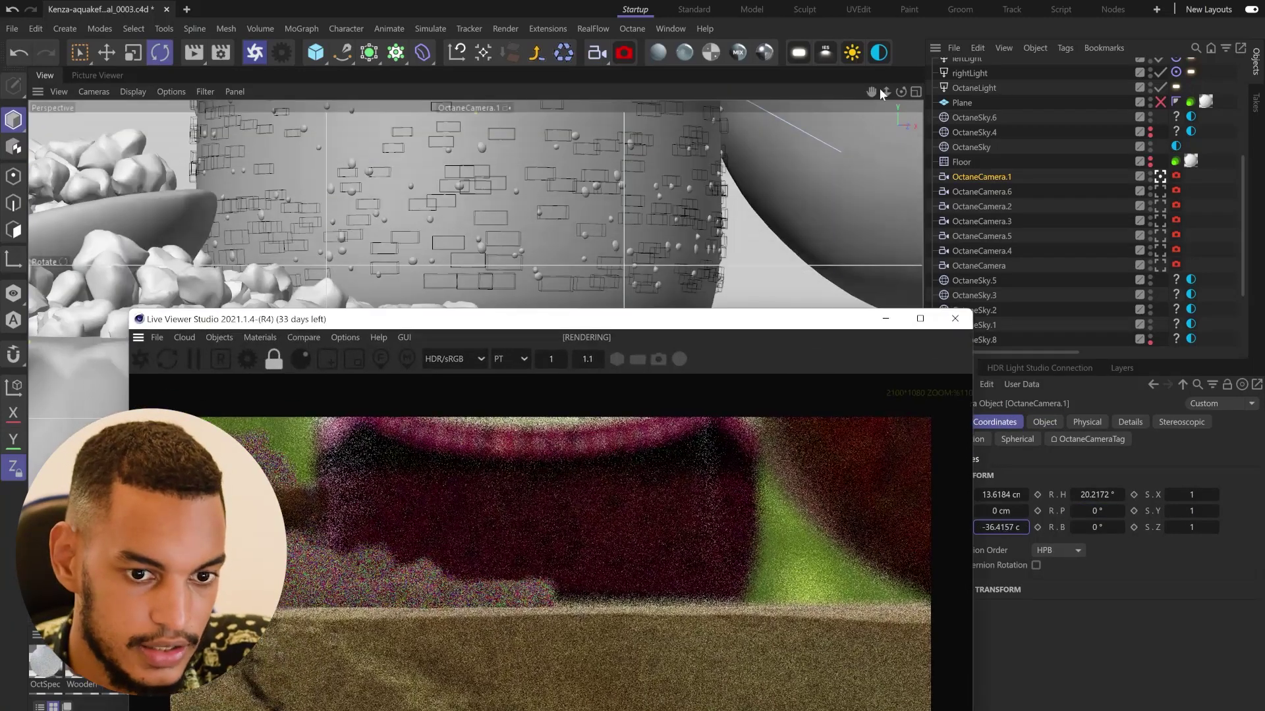
Dolly the camera back and raise it to 9.5 cm to frame bottle and pomegranate
drag(887, 115, 881, 94)
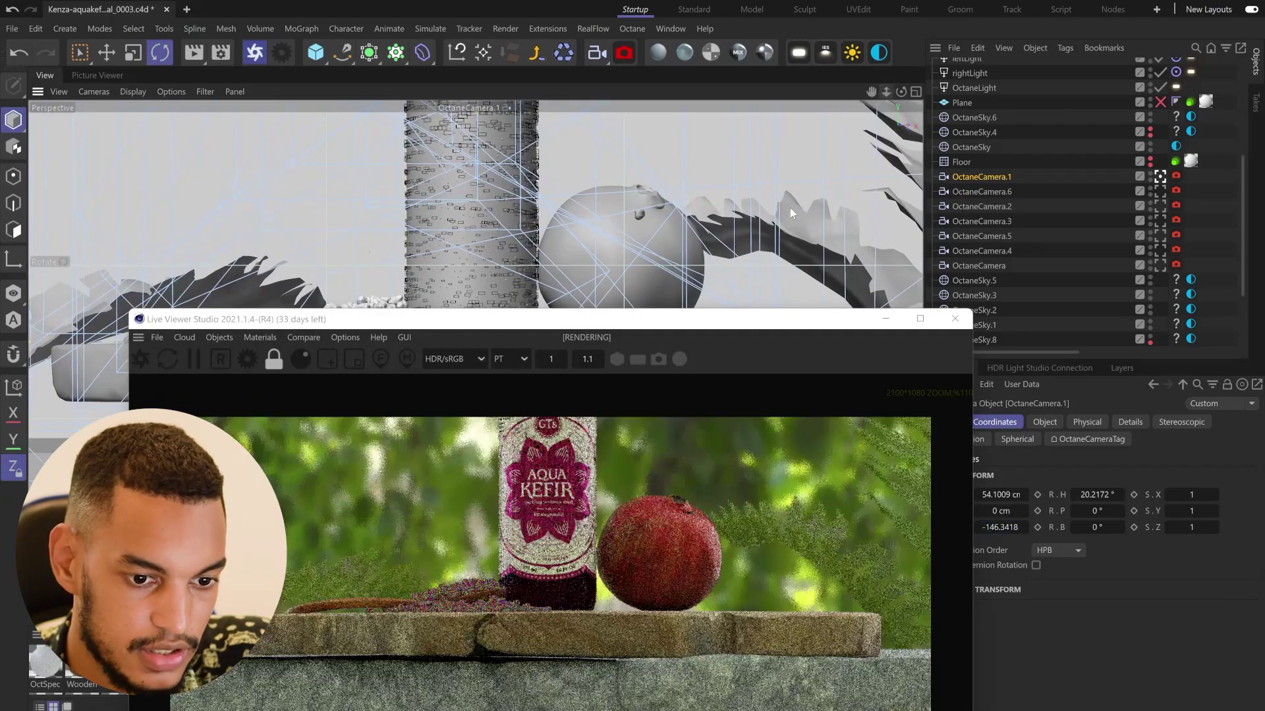
drag(779, 319, 631, 139)
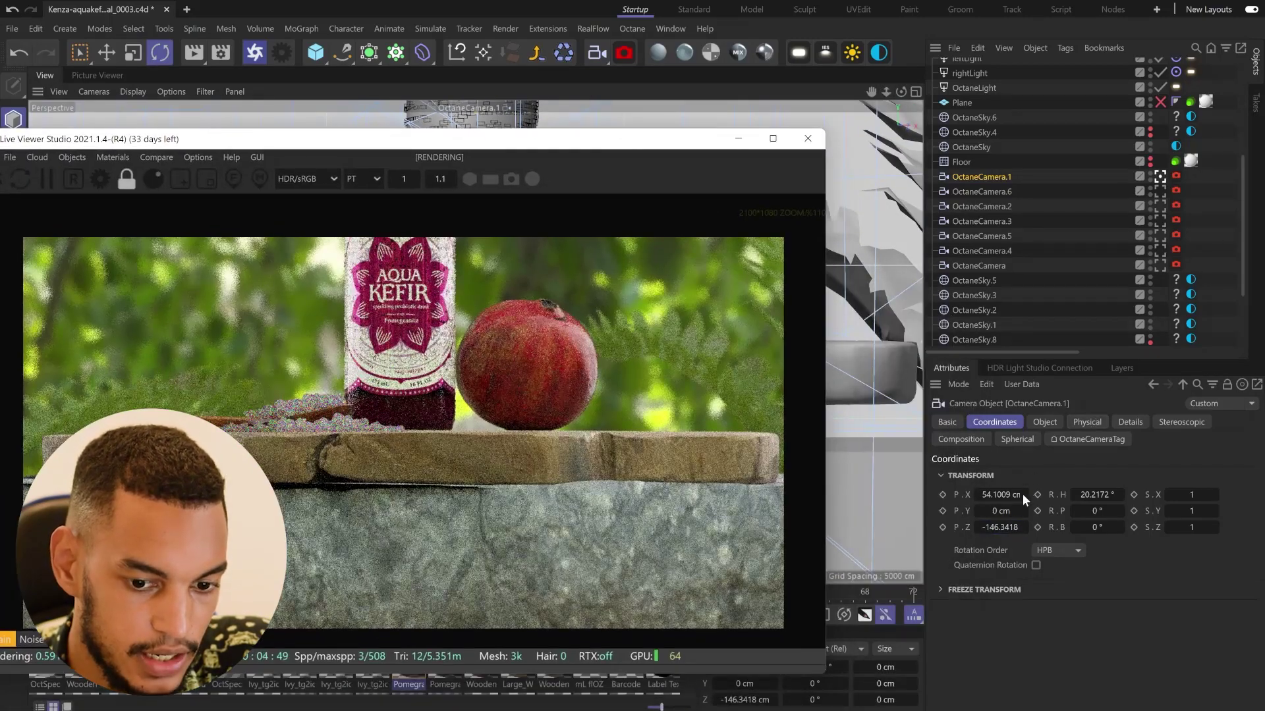
drag(1024, 511, 1024, 506)
drag(886, 90, 890, 96)
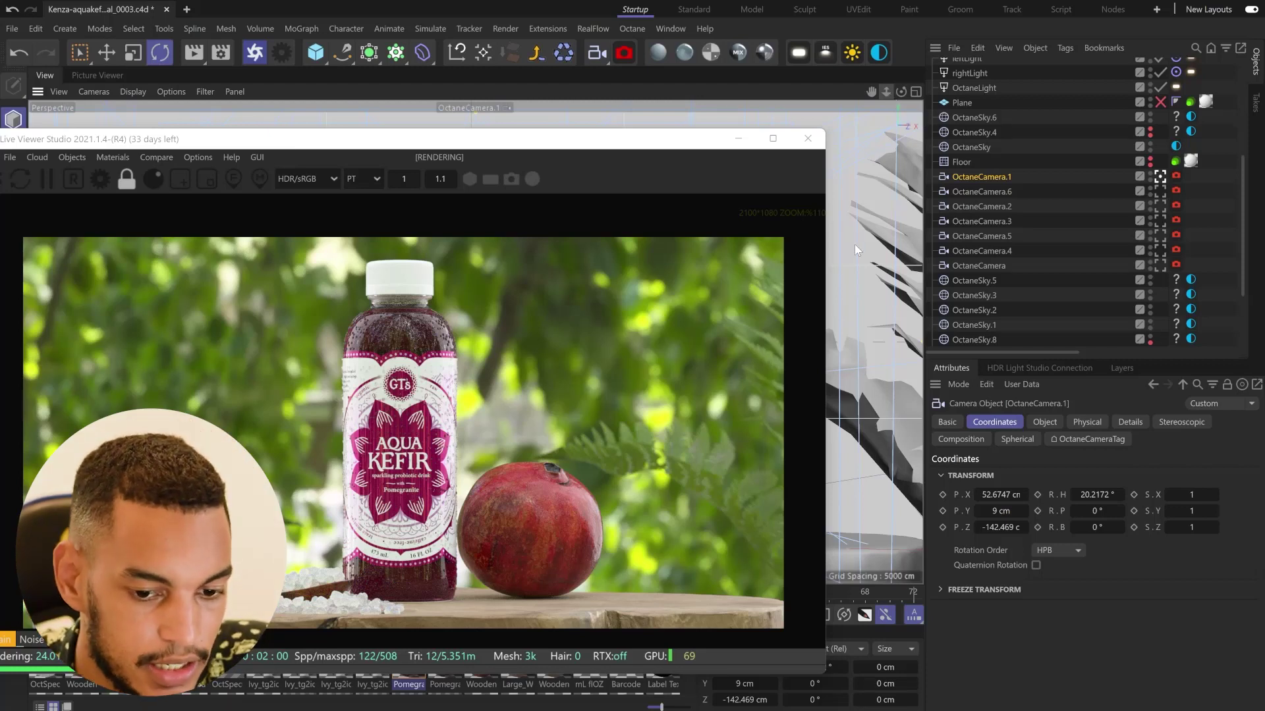
click(1025, 510)
text(9.5)
key(Tab)
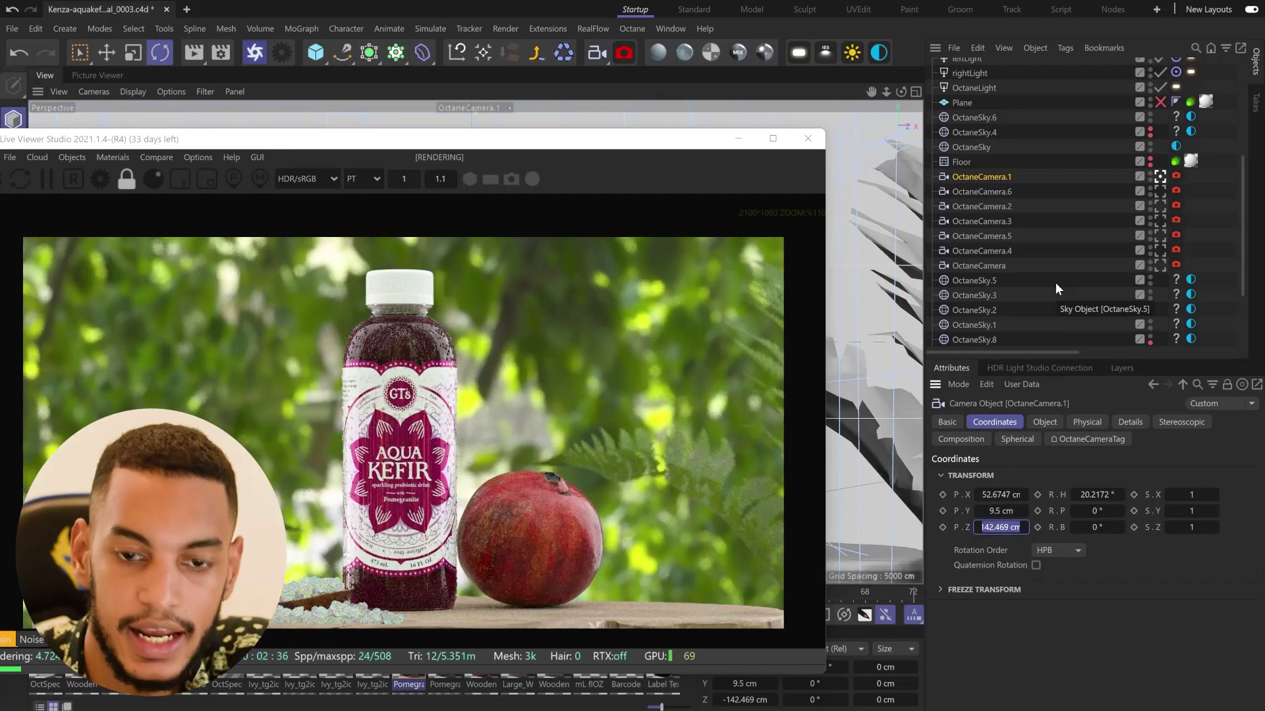
click(1176, 175)
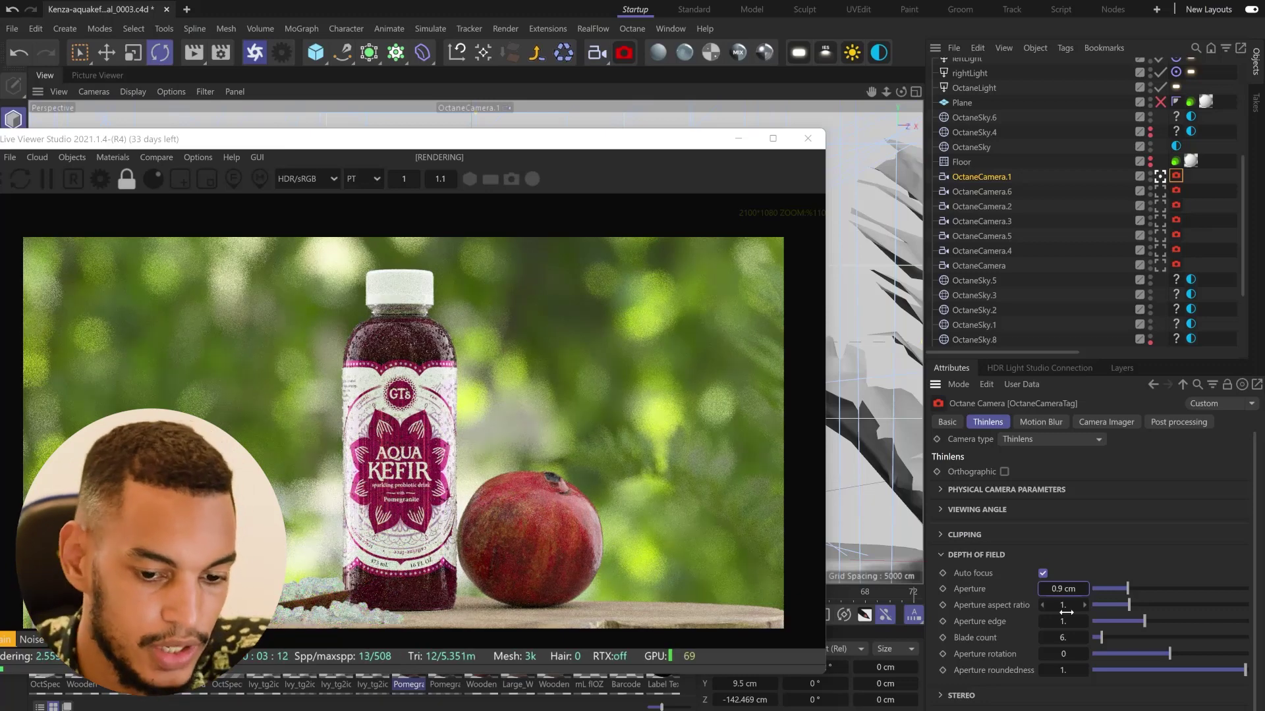
Set the Octane camera's Aperture edge to 2
click(1064, 622)
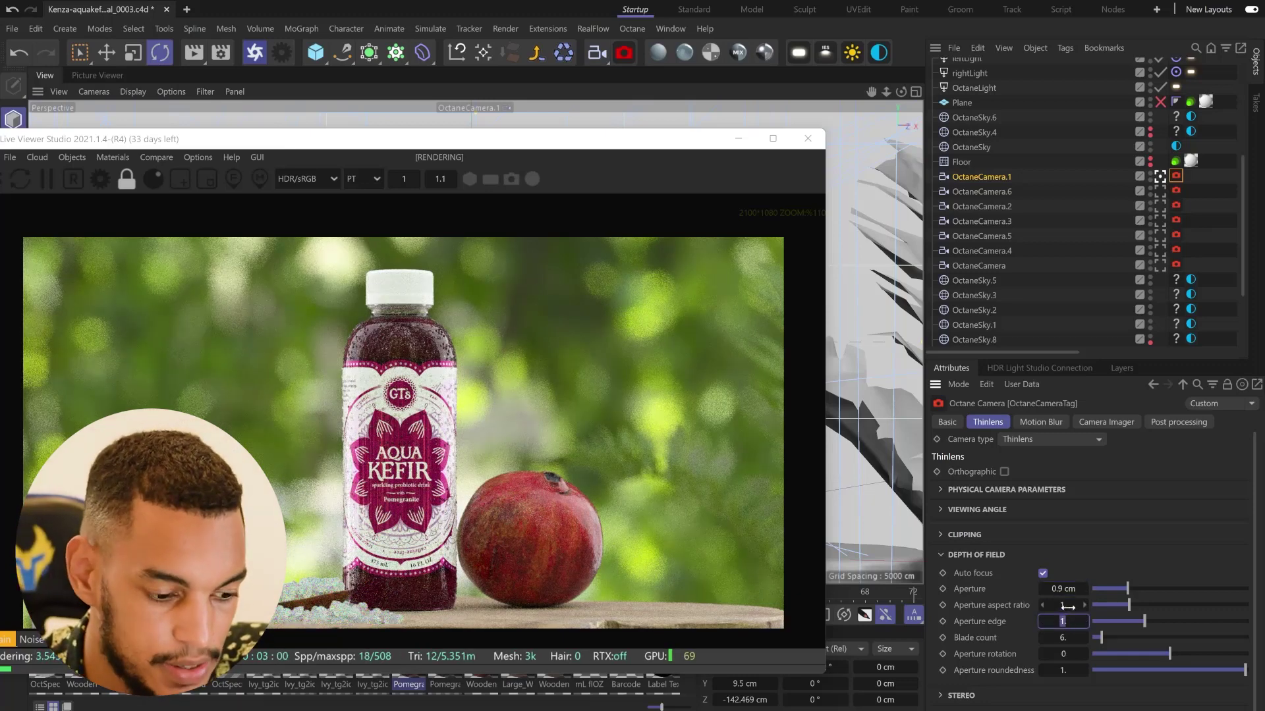
text(2)
click(1067, 605)
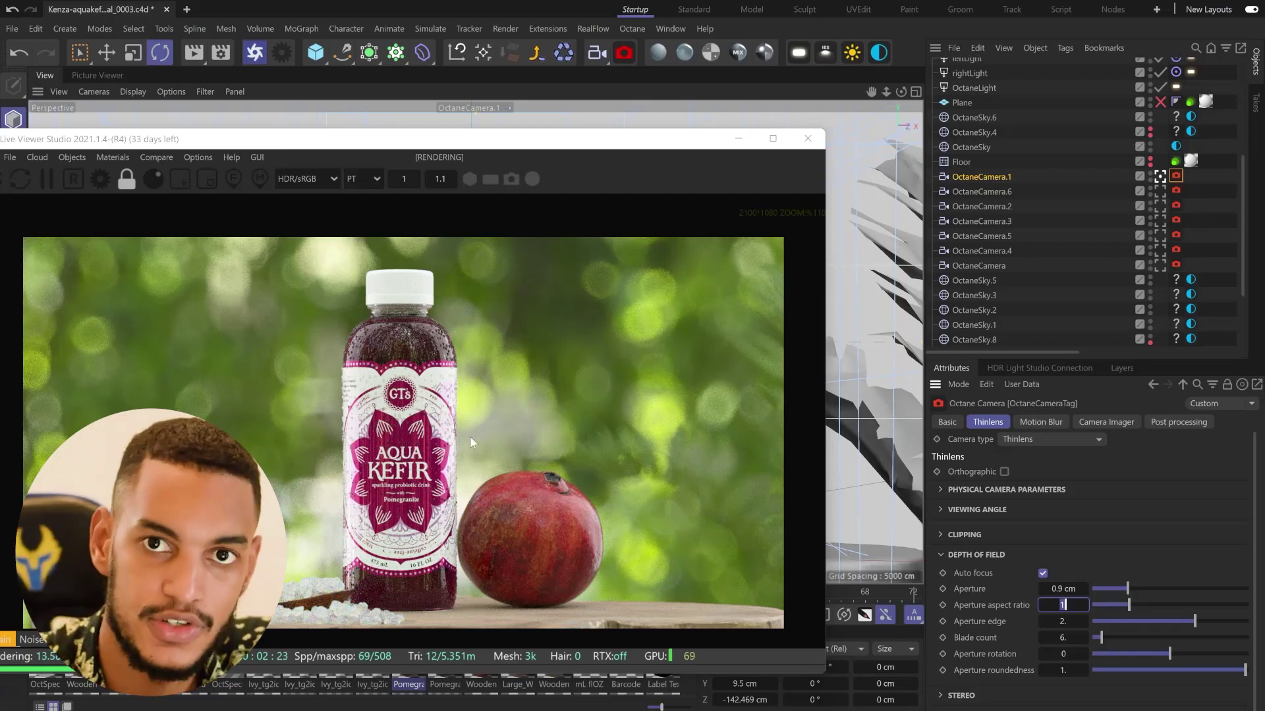
text(1)
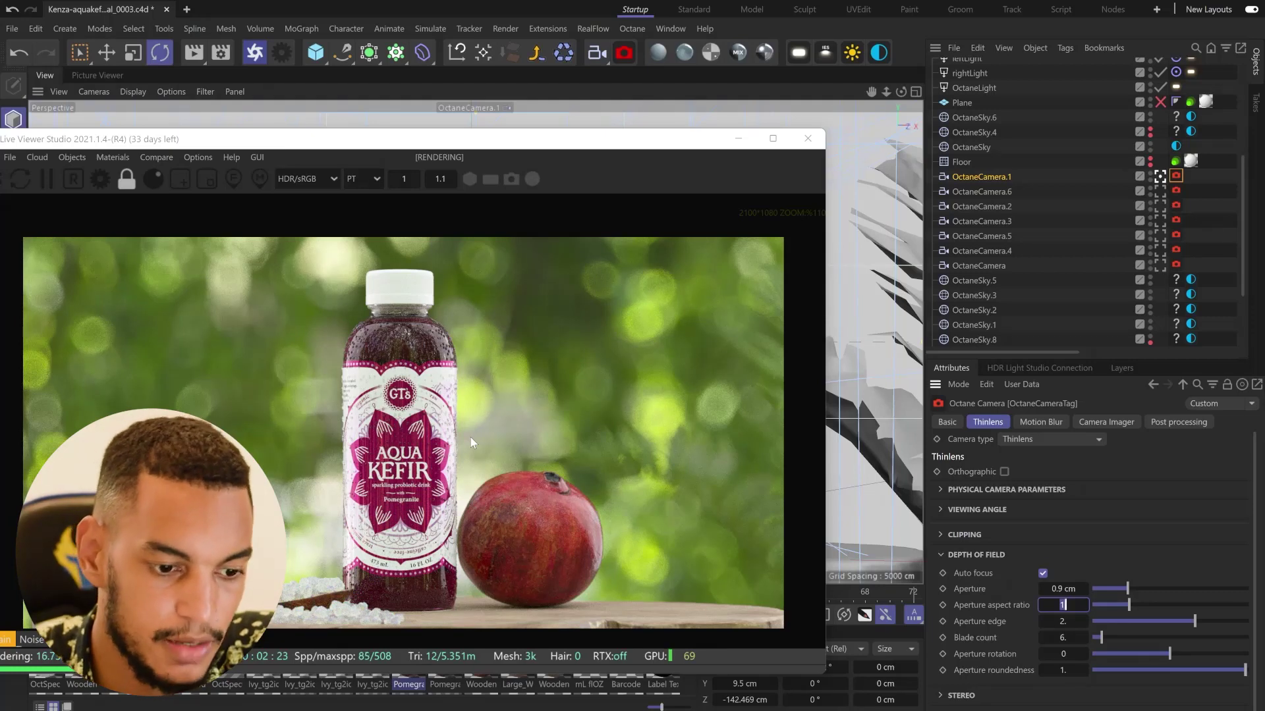
text(.)
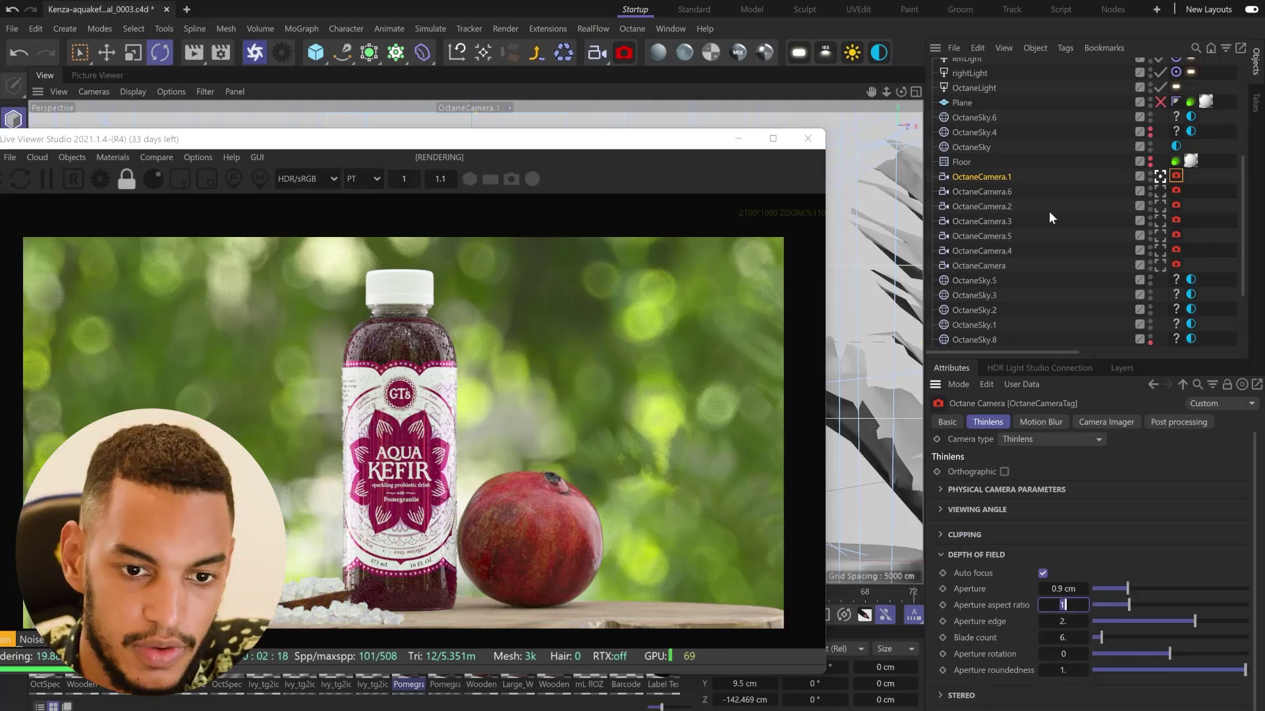
scroll(1041, 211, up, 5)
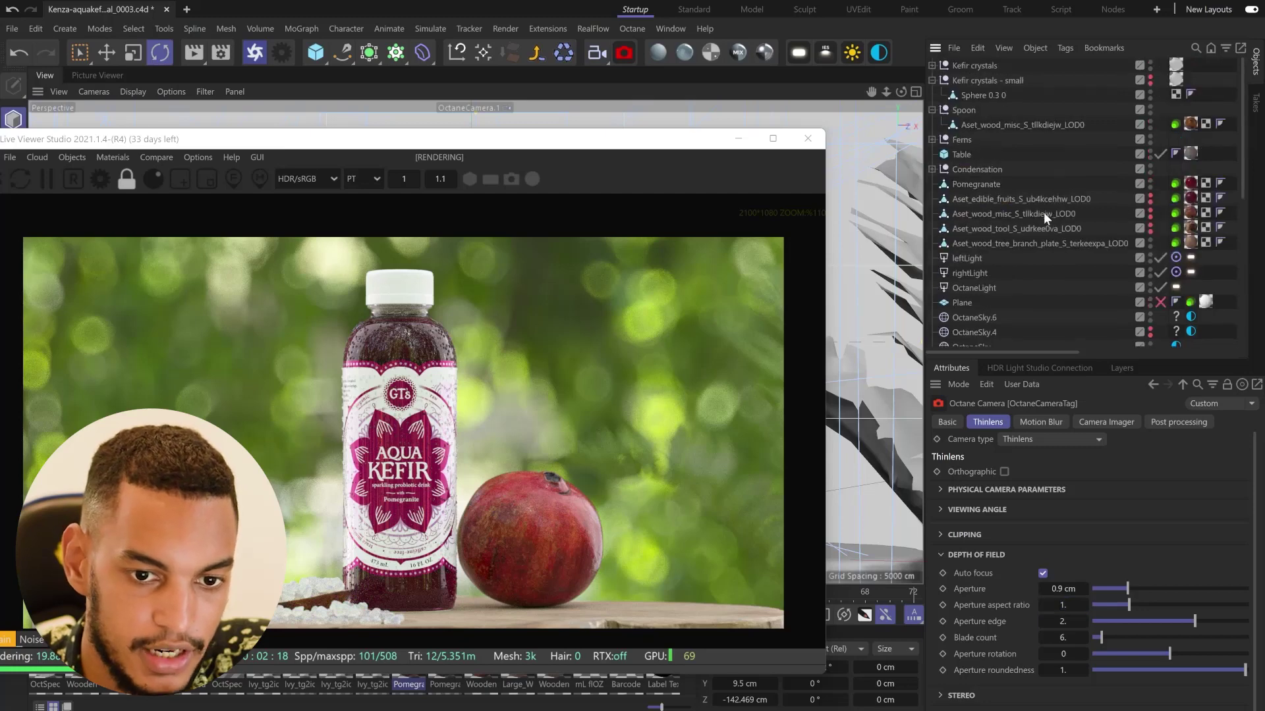
Add an Octane Daylight sun with an initial -30° pitch
click(736, 53)
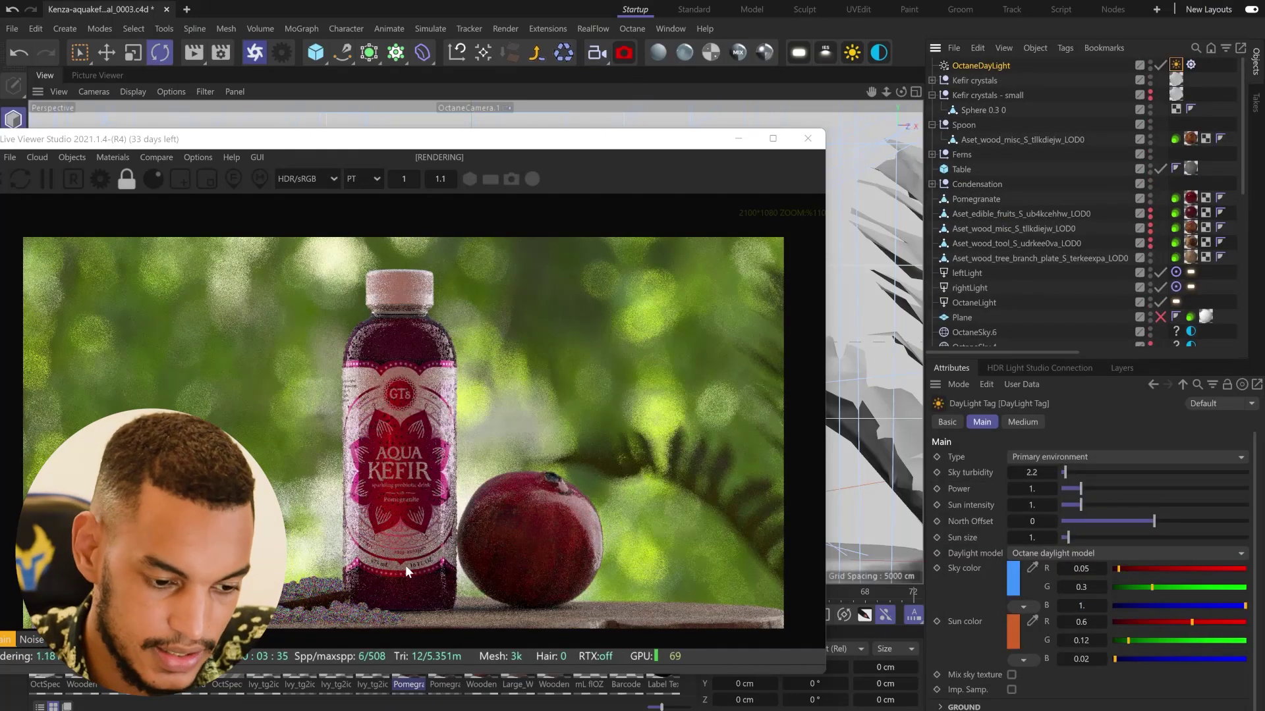
click(978, 65)
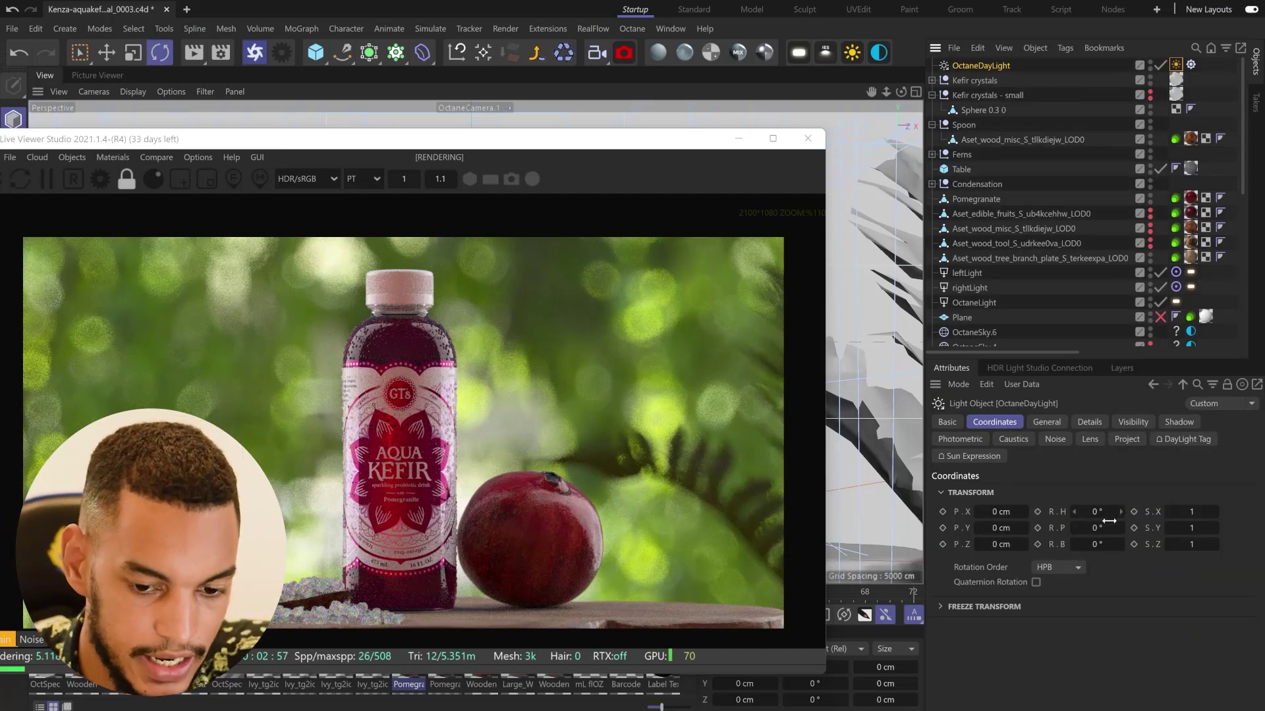
text(30-30)
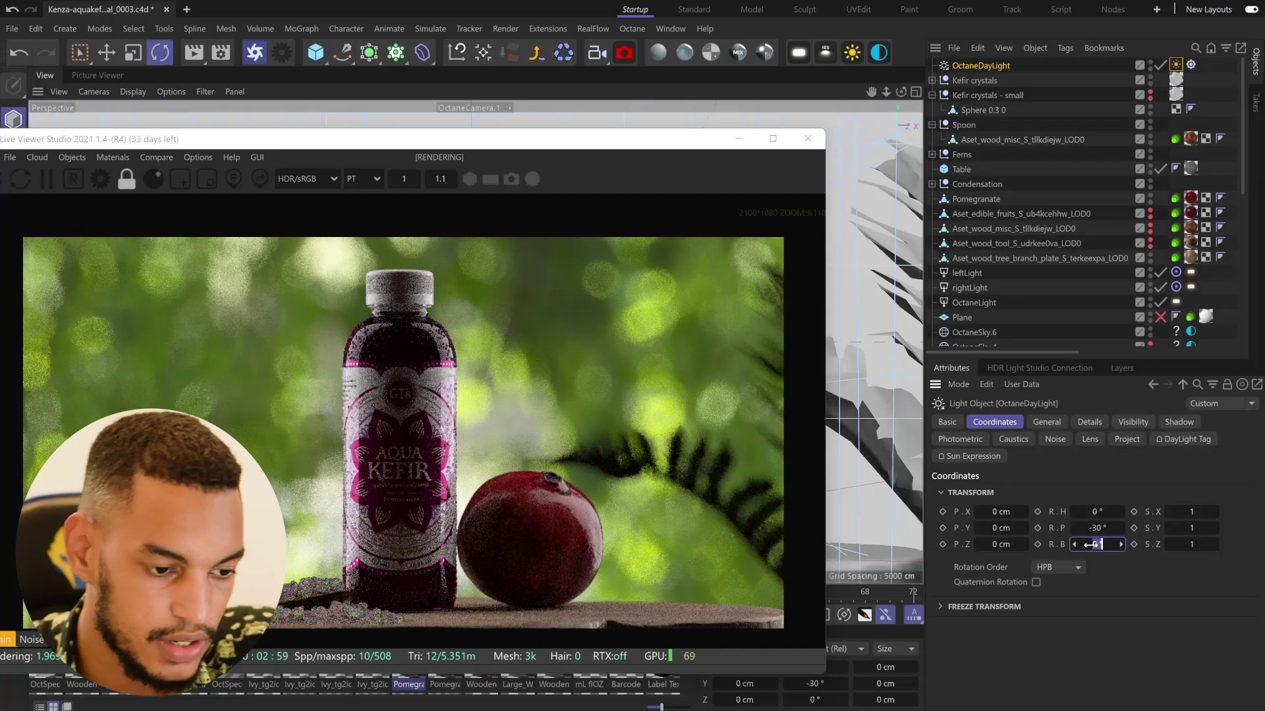
key(Tab)
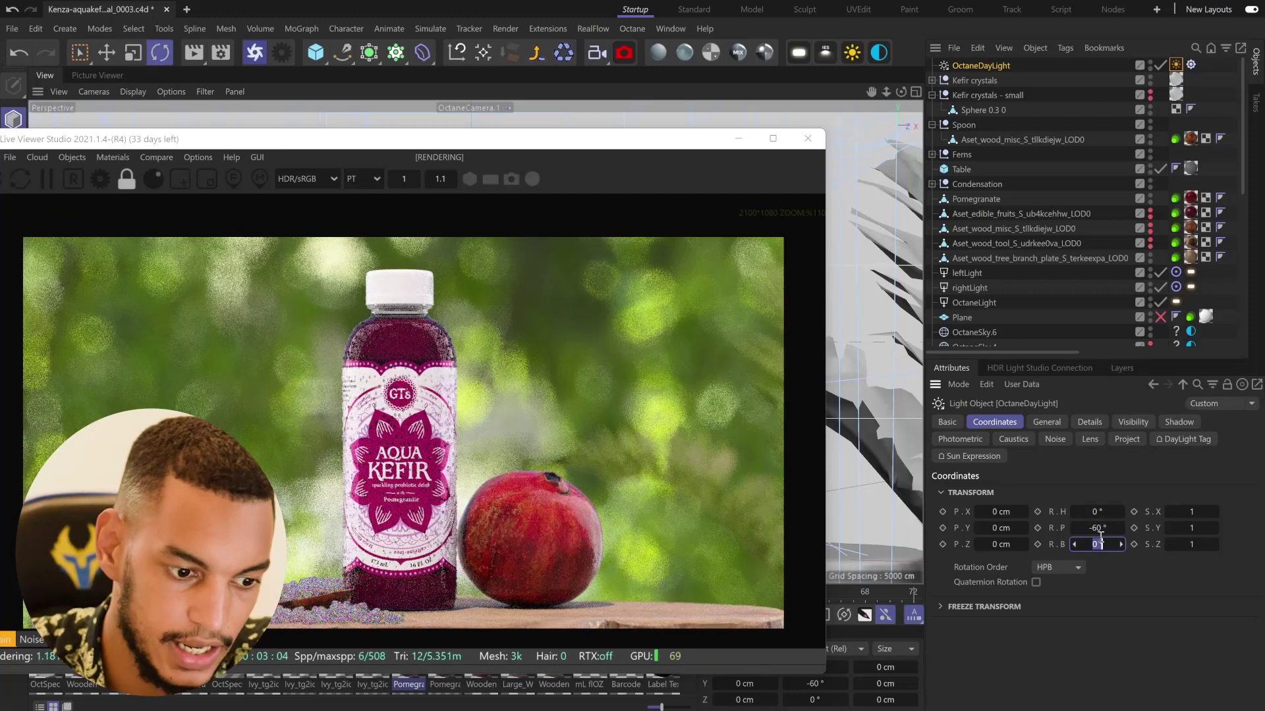
Angle the sun to -60° heading and -60° pitch, and enable Mix sky texture
click(1097, 511)
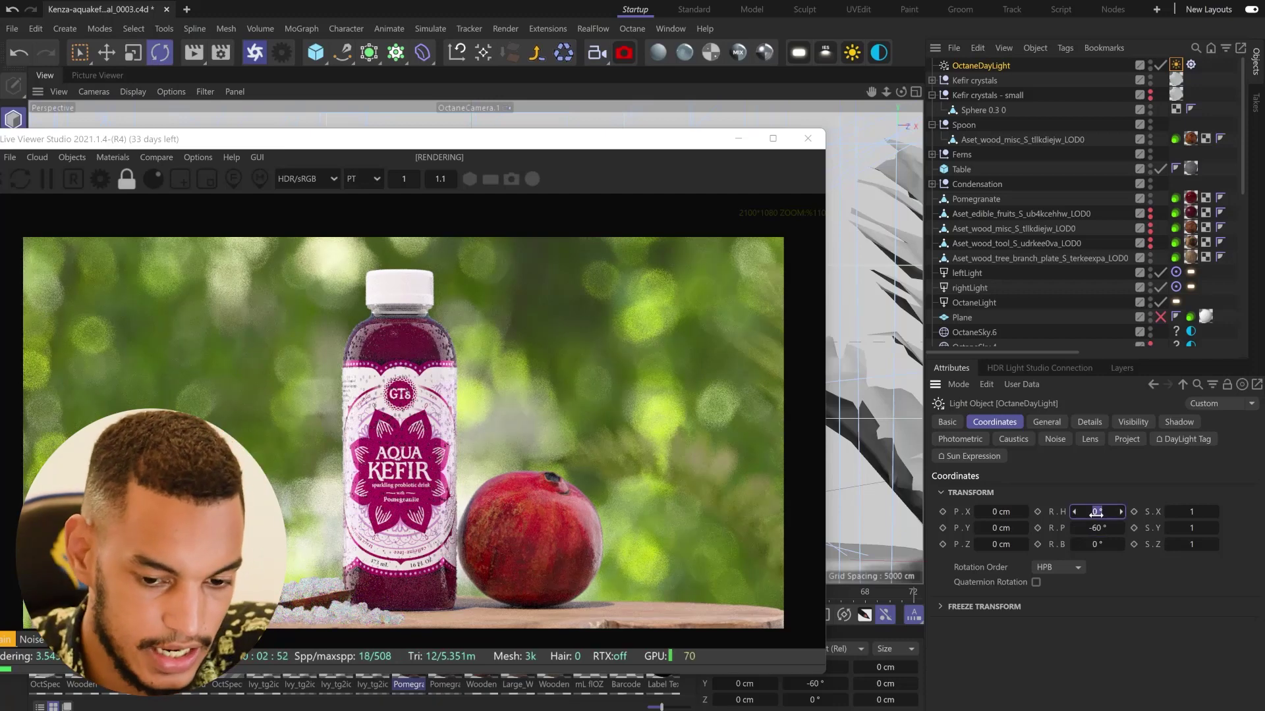
text(60)
click(1099, 529)
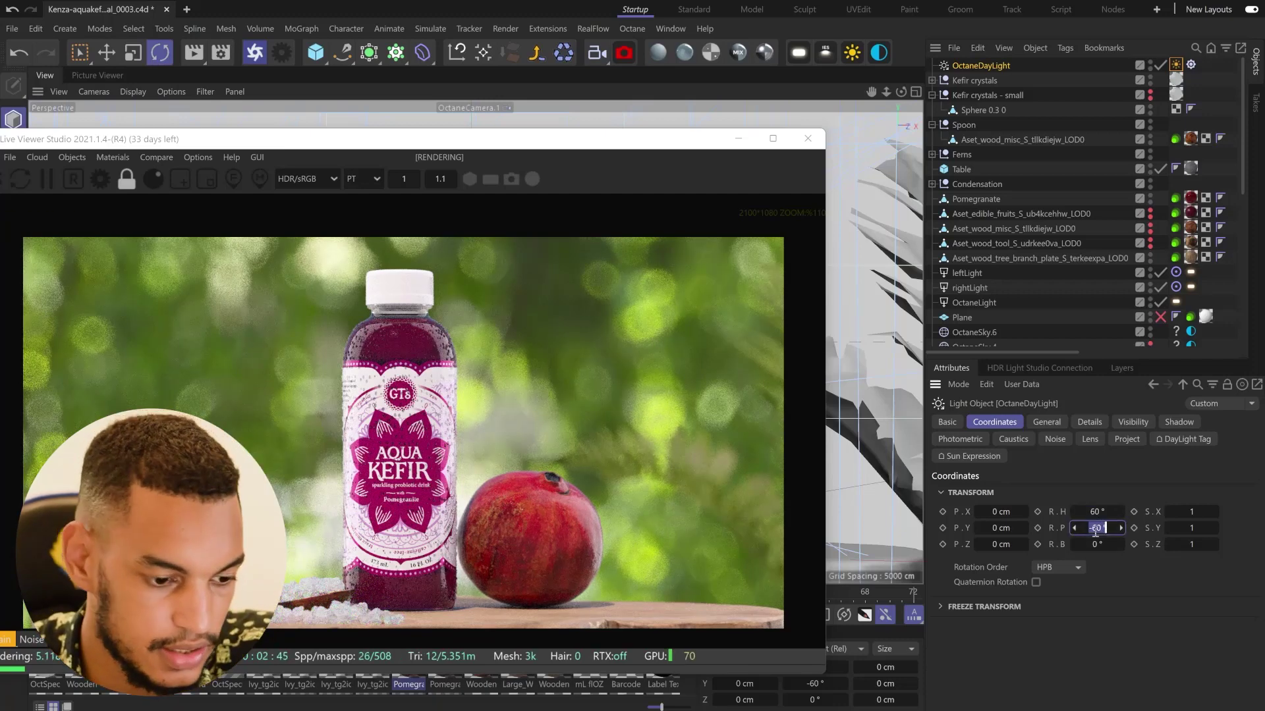
key(Return)
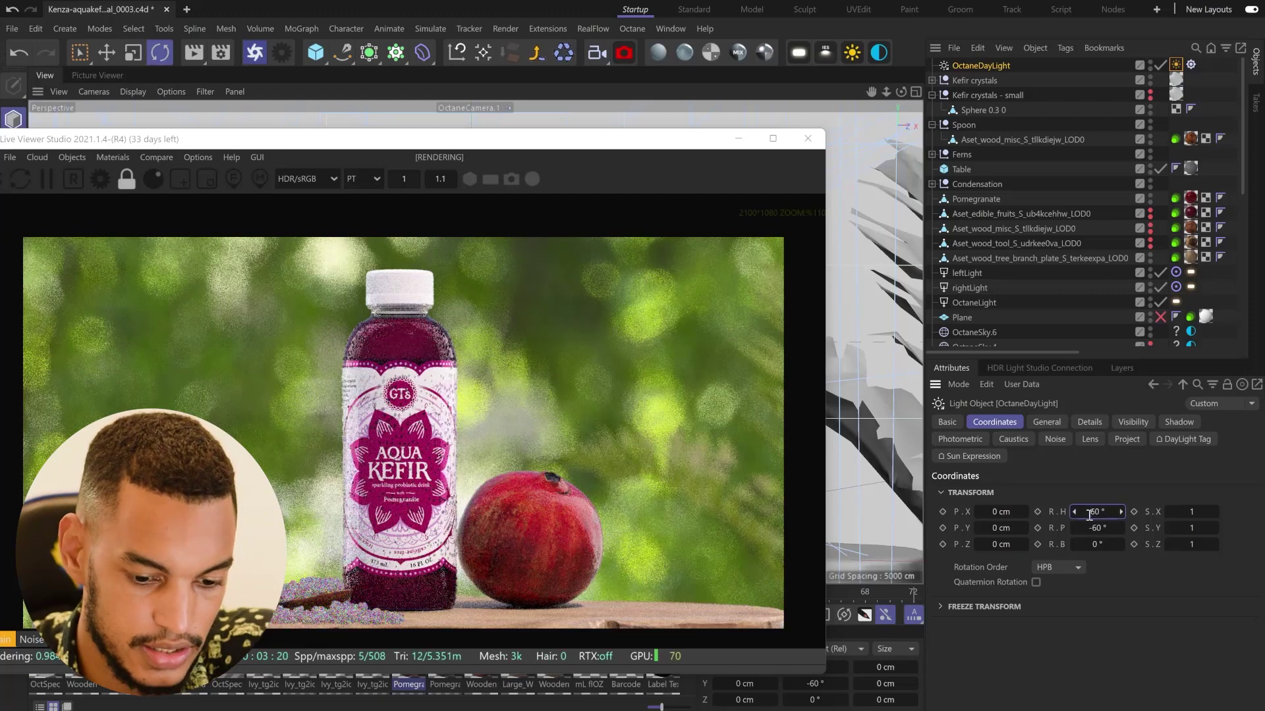
click(1098, 529)
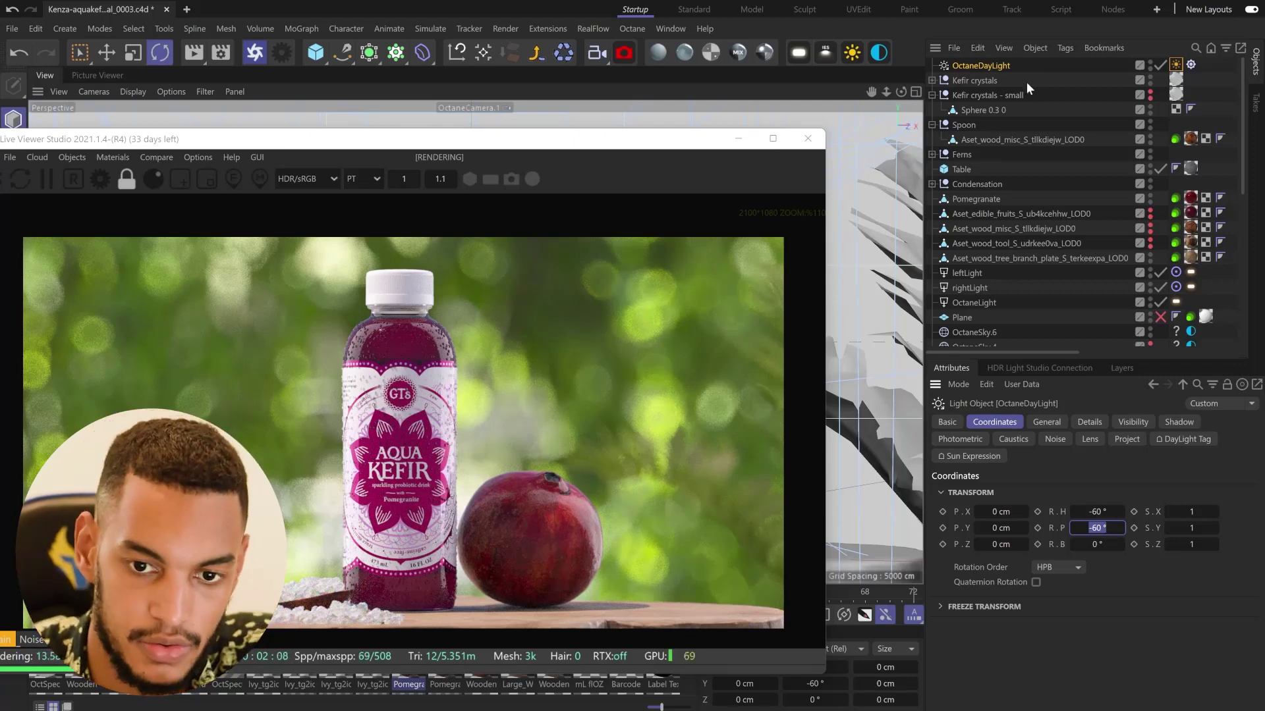
click(1175, 66)
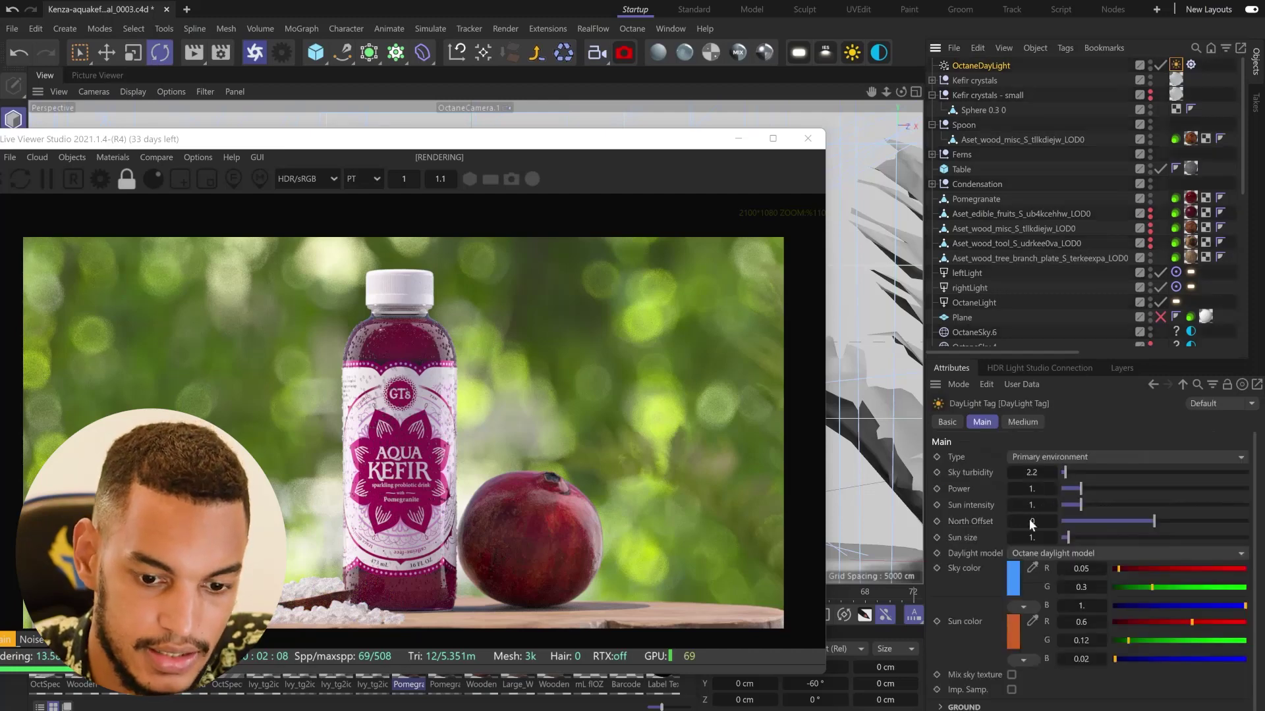
click(1010, 675)
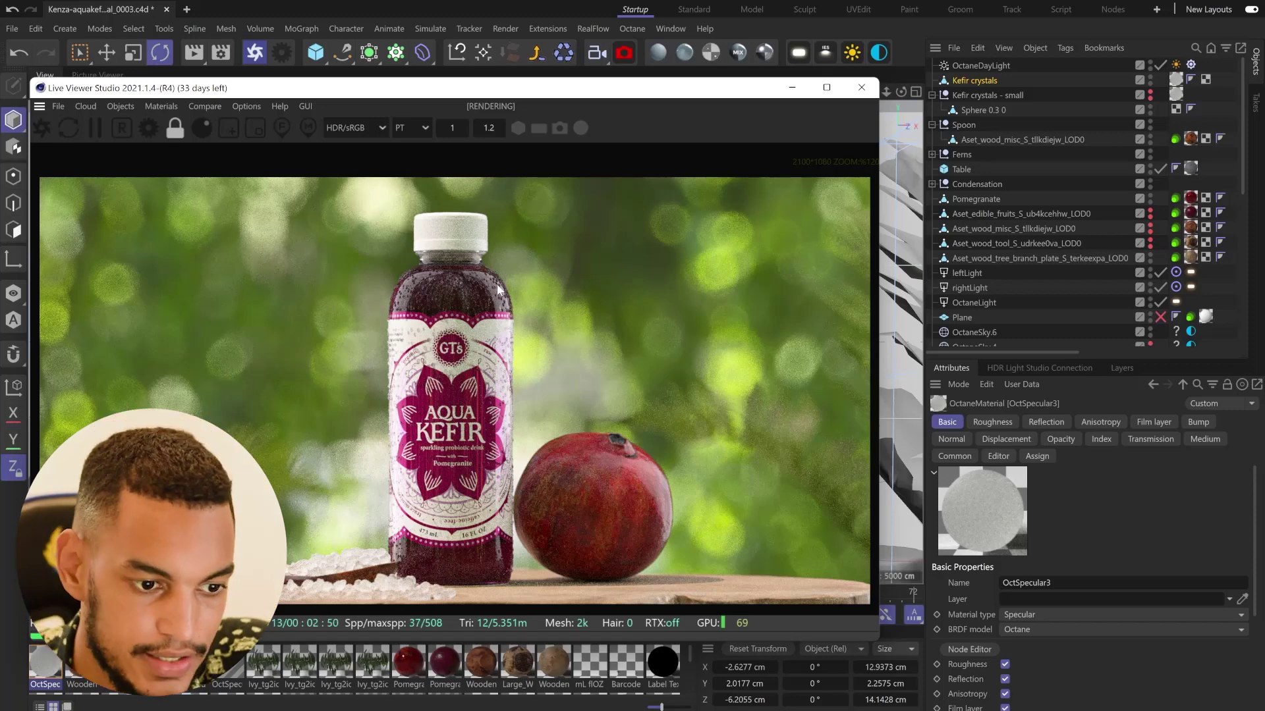
Give the left light a Gradient emission texture and invert the gradient
click(1190, 274)
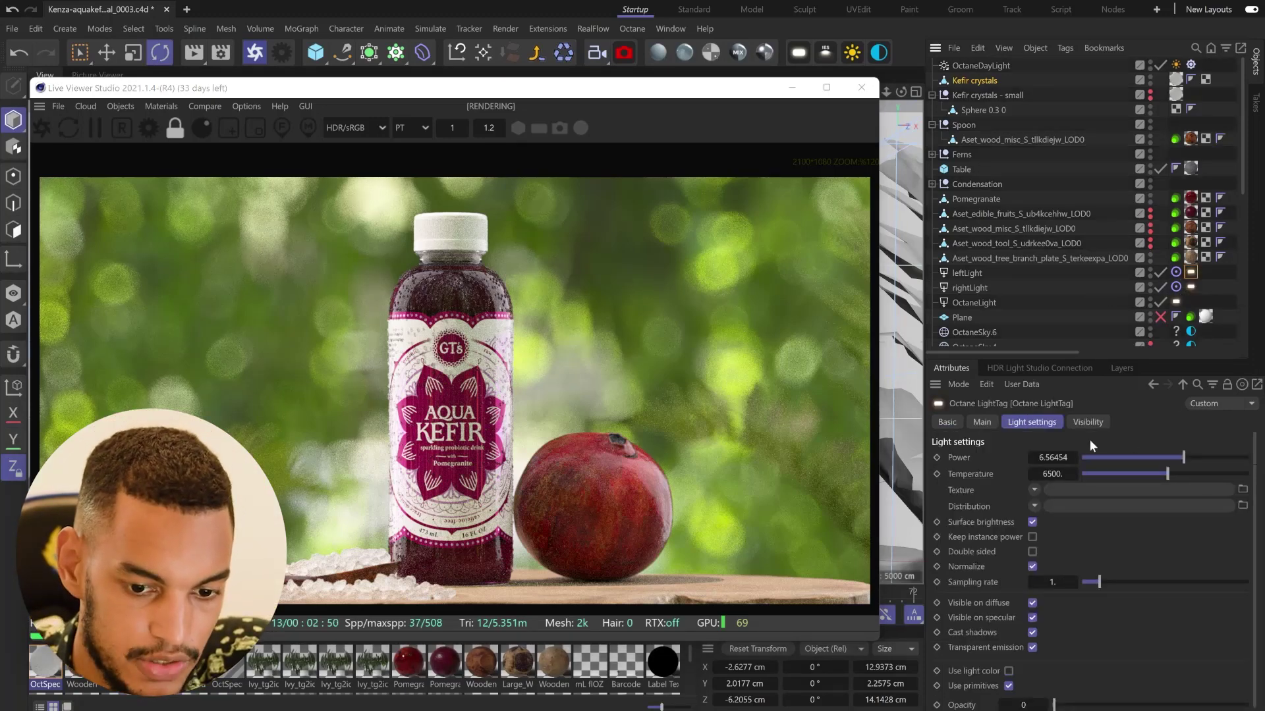
click(1035, 485)
click(1053, 224)
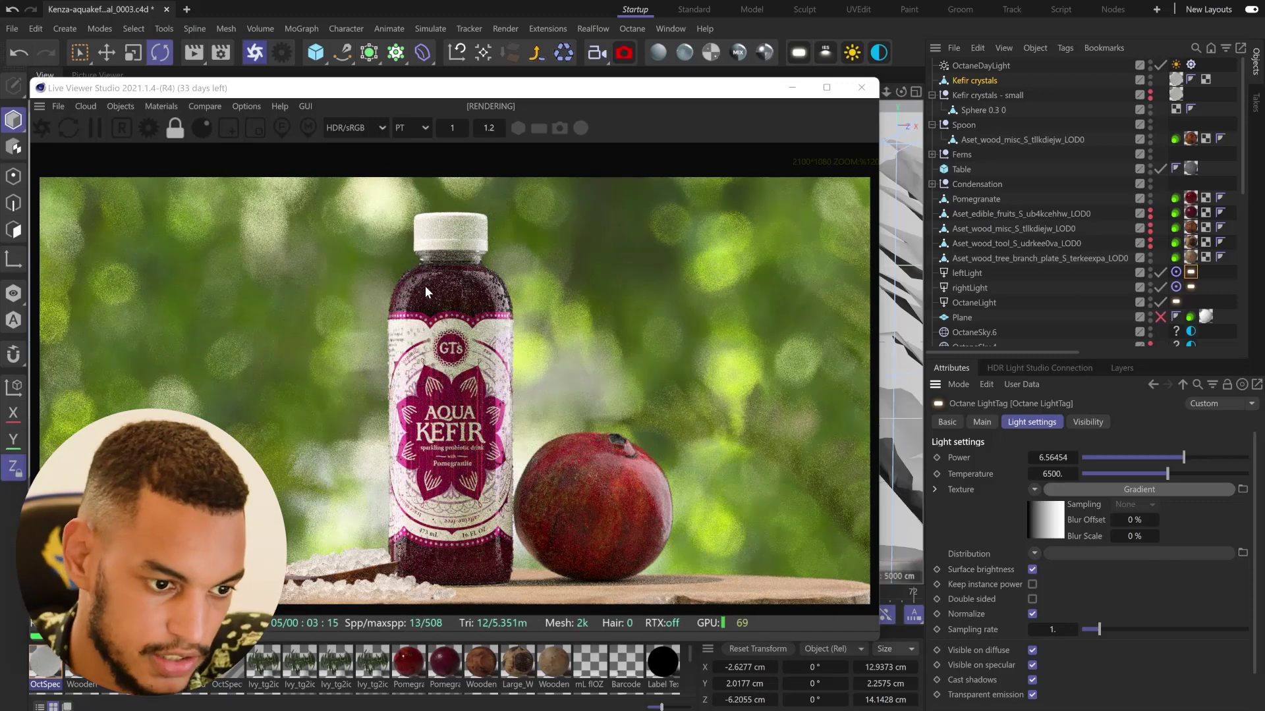
click(1050, 534)
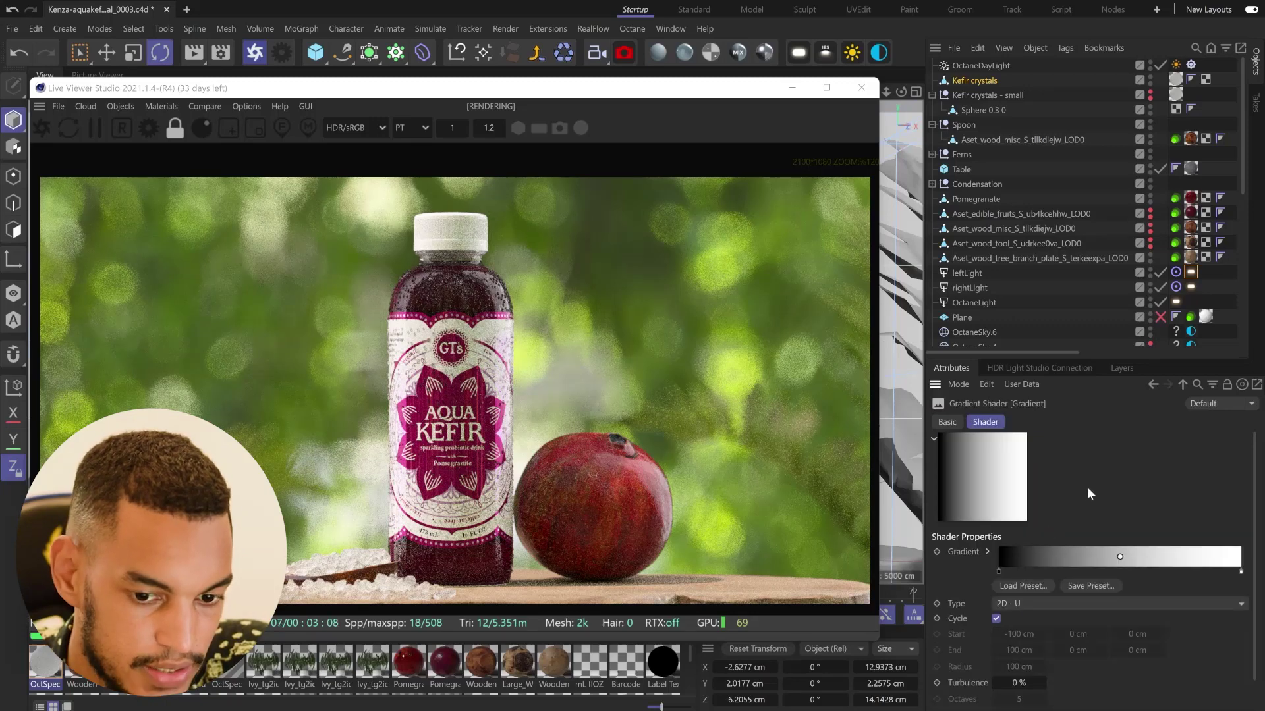
right_click(1071, 551)
click(1093, 590)
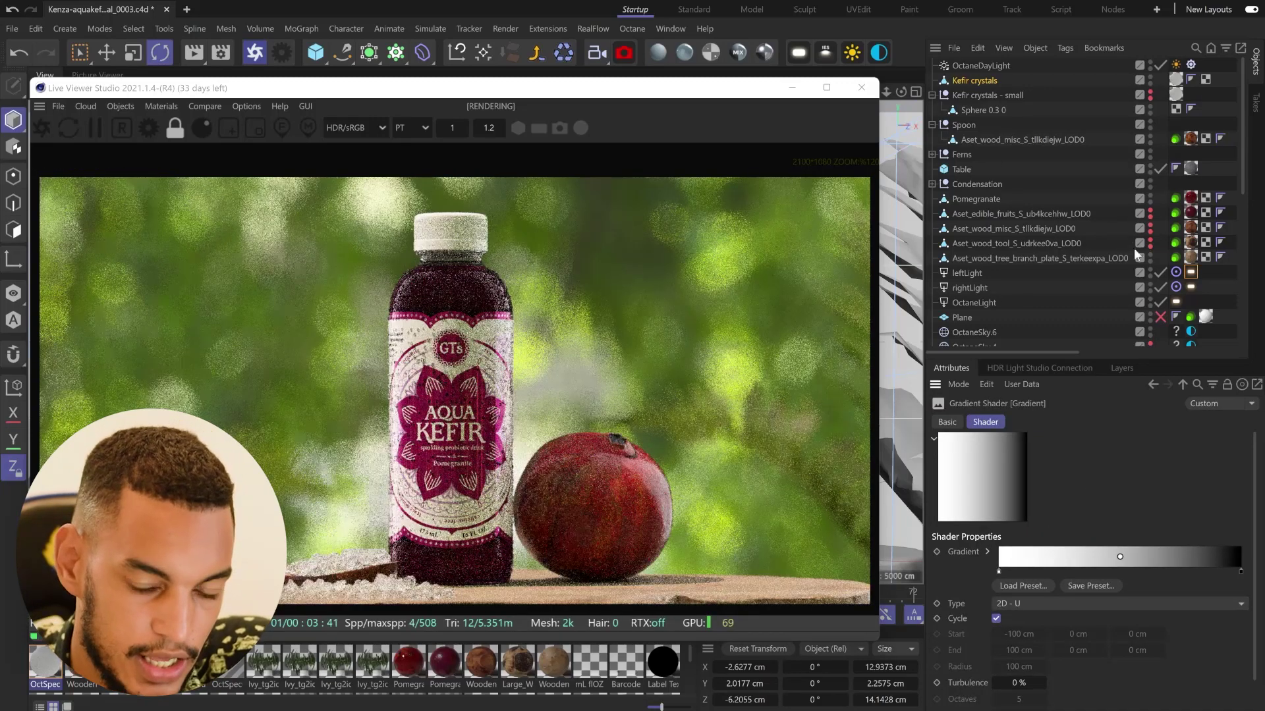
Set the rightLight tag's texture to Gradient as well
click(1189, 288)
click(1032, 488)
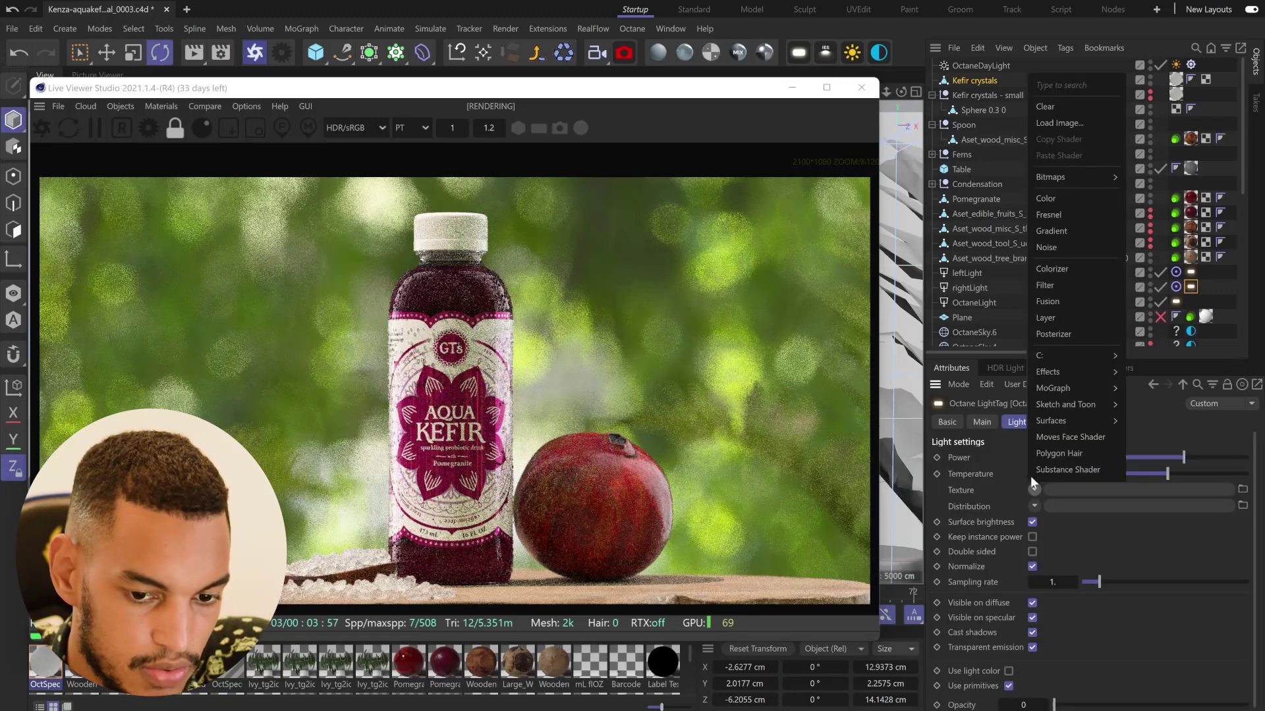
click(1056, 234)
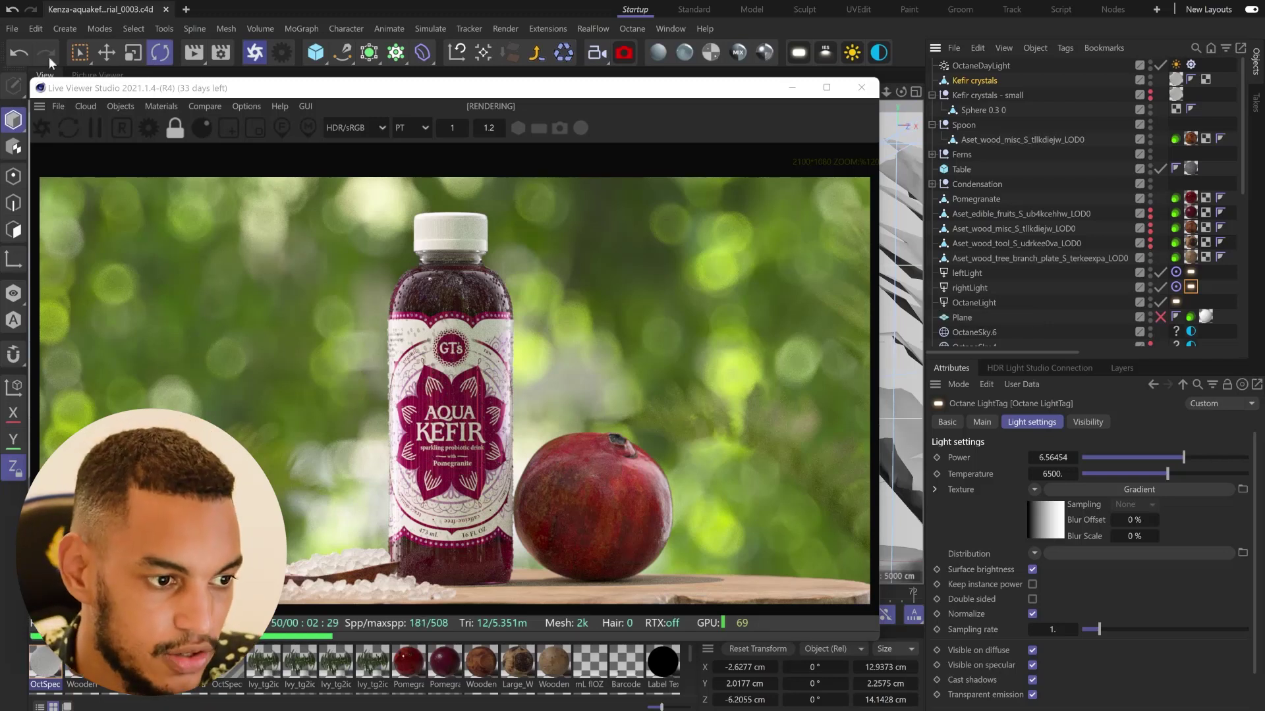
Enable post-processing in the Octane render settings' Post tab
click(147, 128)
drag(152, 9, 883, 112)
click(864, 140)
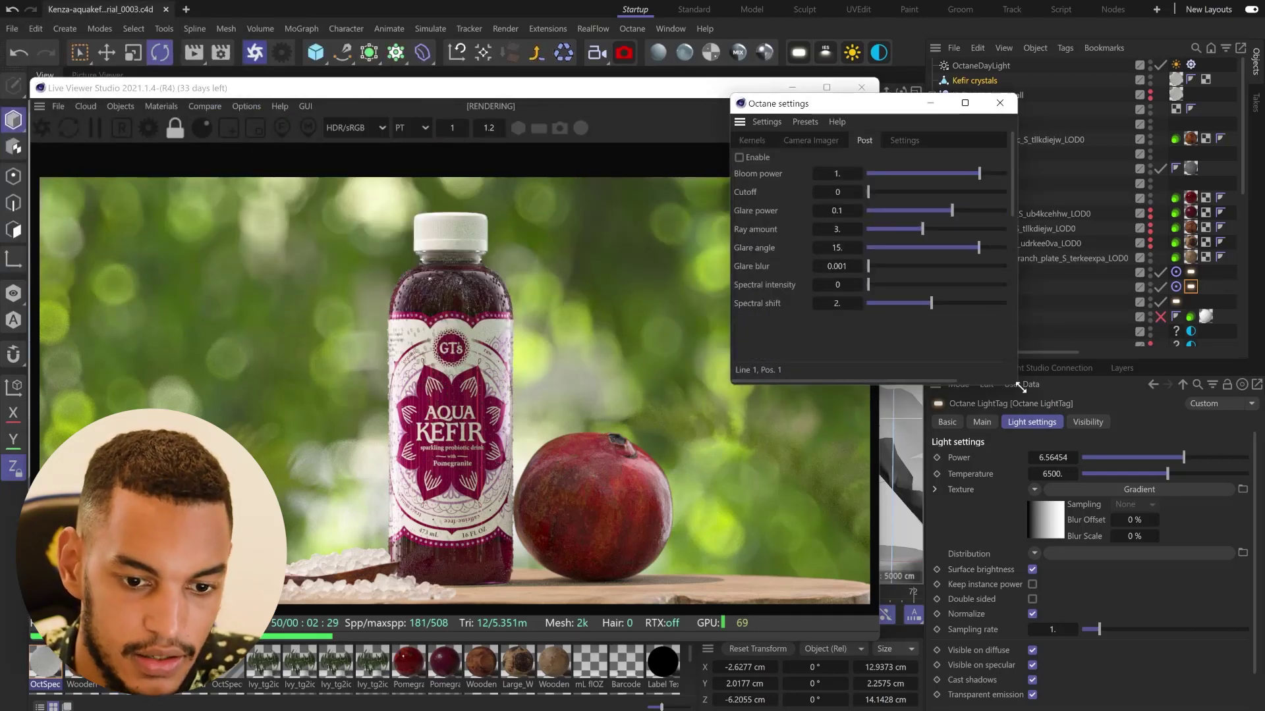
drag(1021, 385, 1097, 460)
click(761, 156)
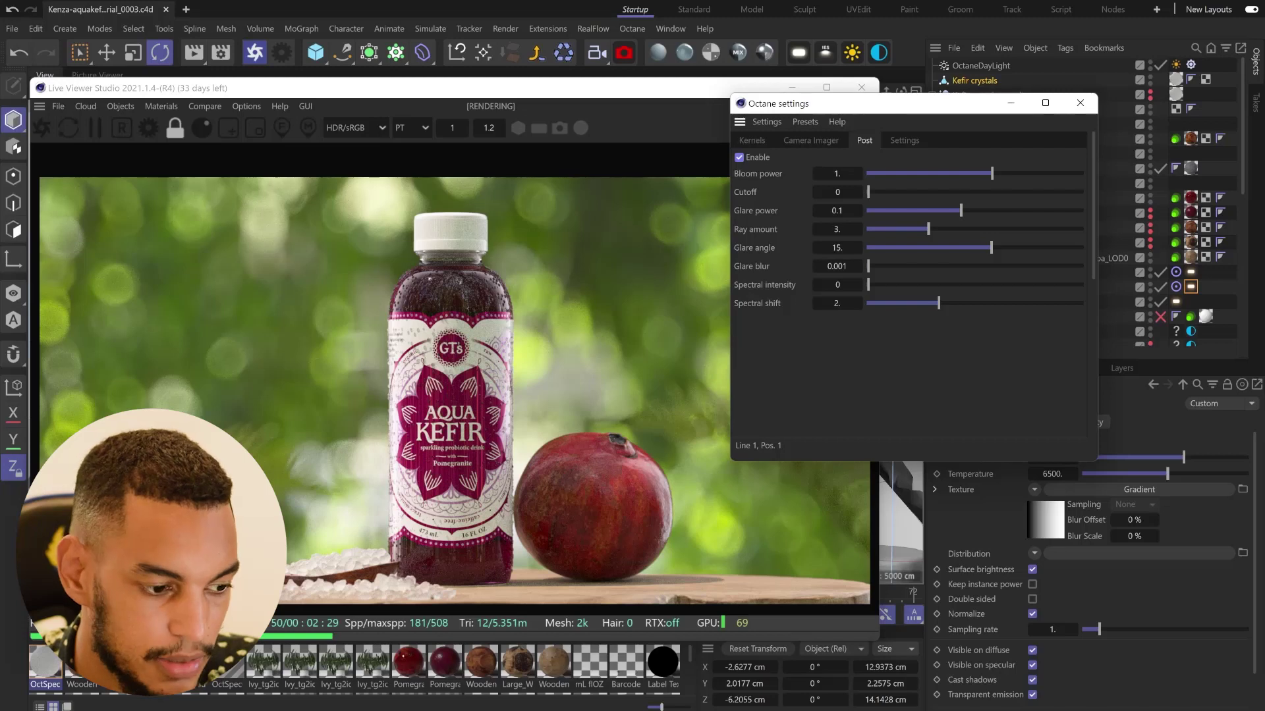
drag(860, 103, 910, 138)
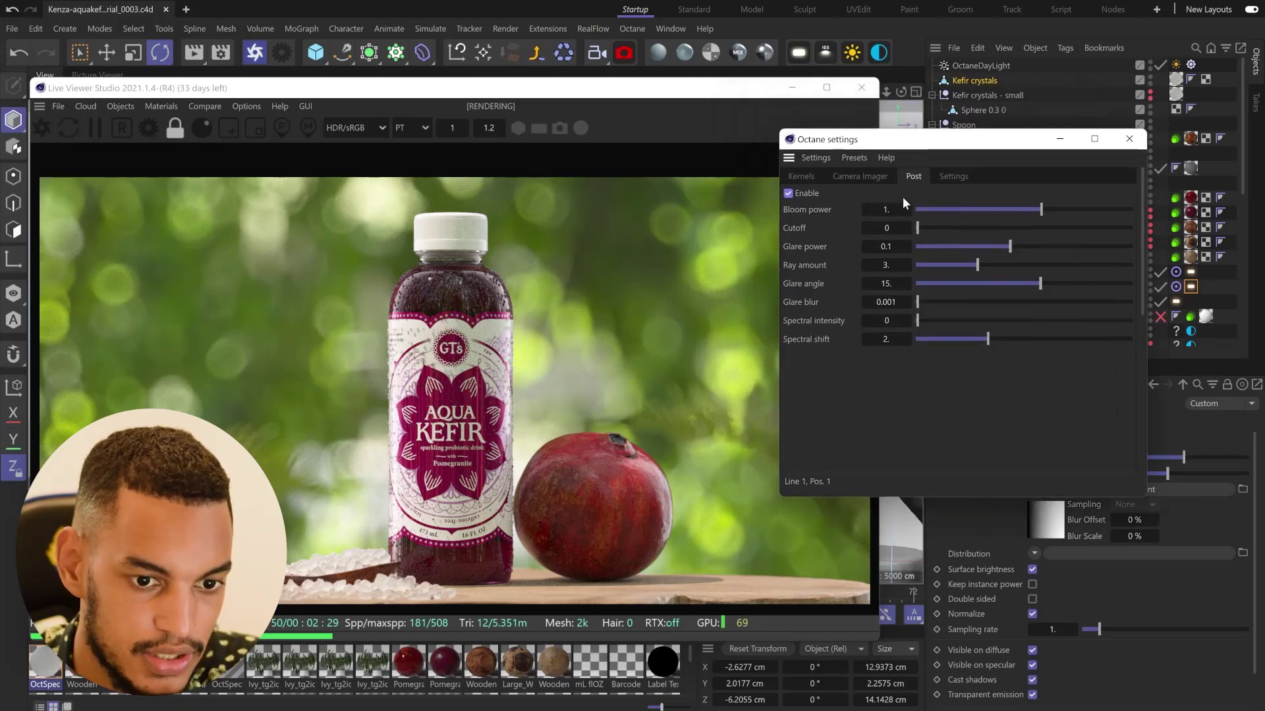
text(250)
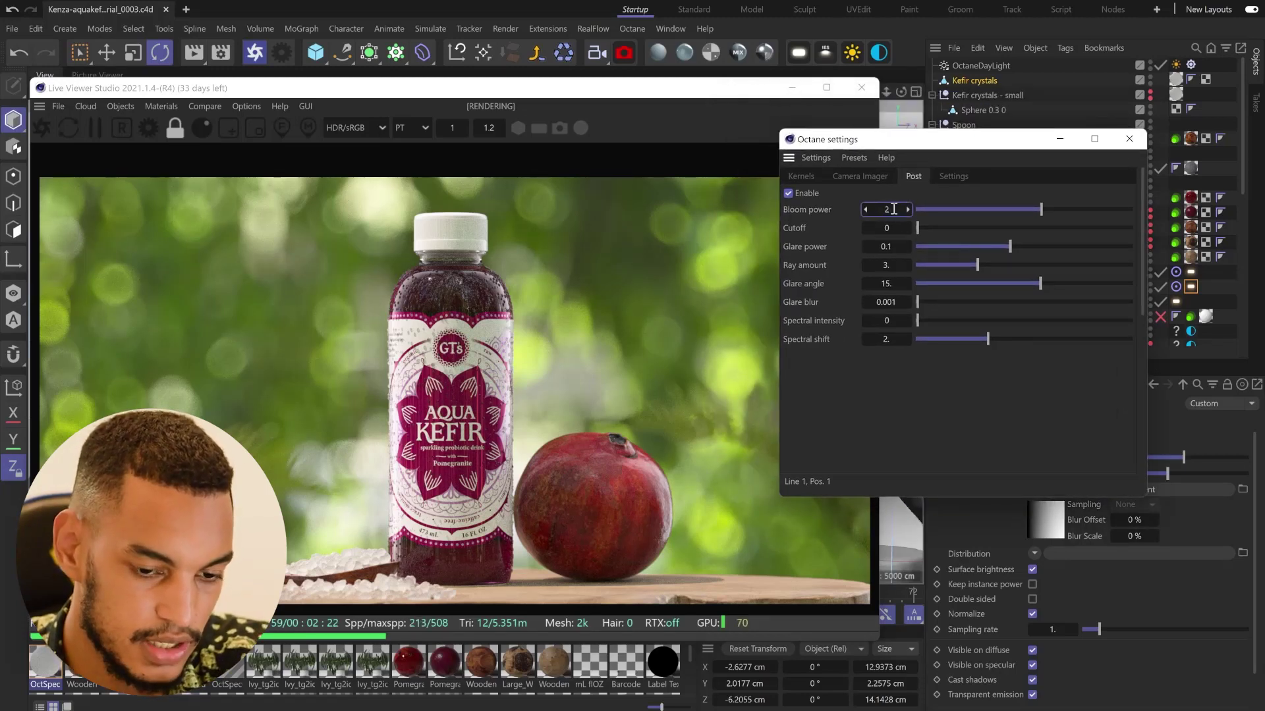
Try Bloom power 250 with Cutoff values 2, 1.5 and 1
key(Return)
click(887, 228)
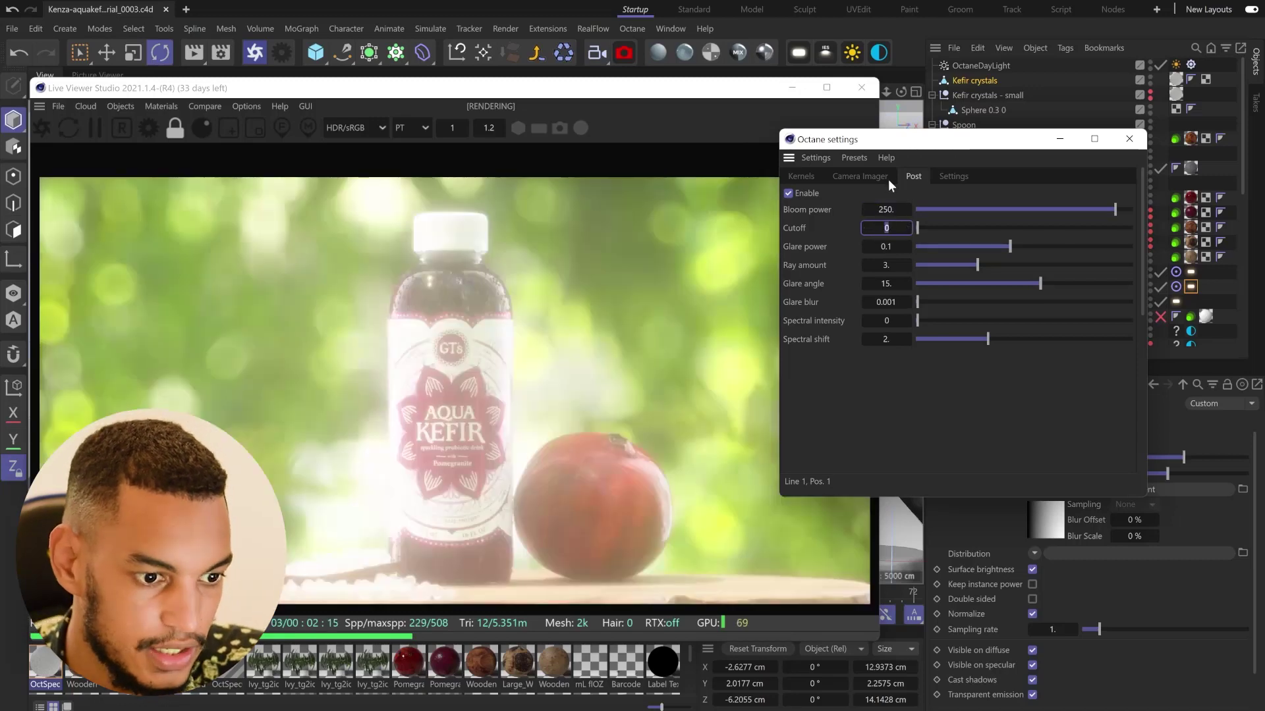
drag(922, 139, 954, 140)
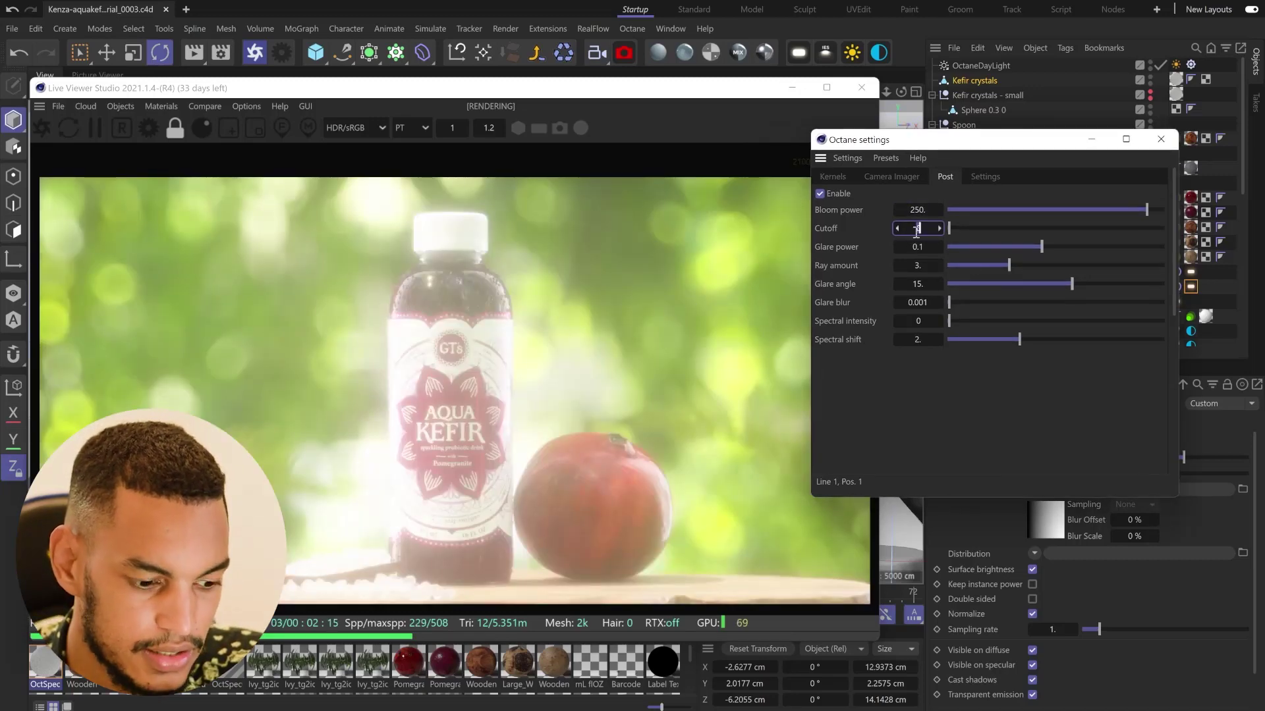
text(2)
key(Tab)
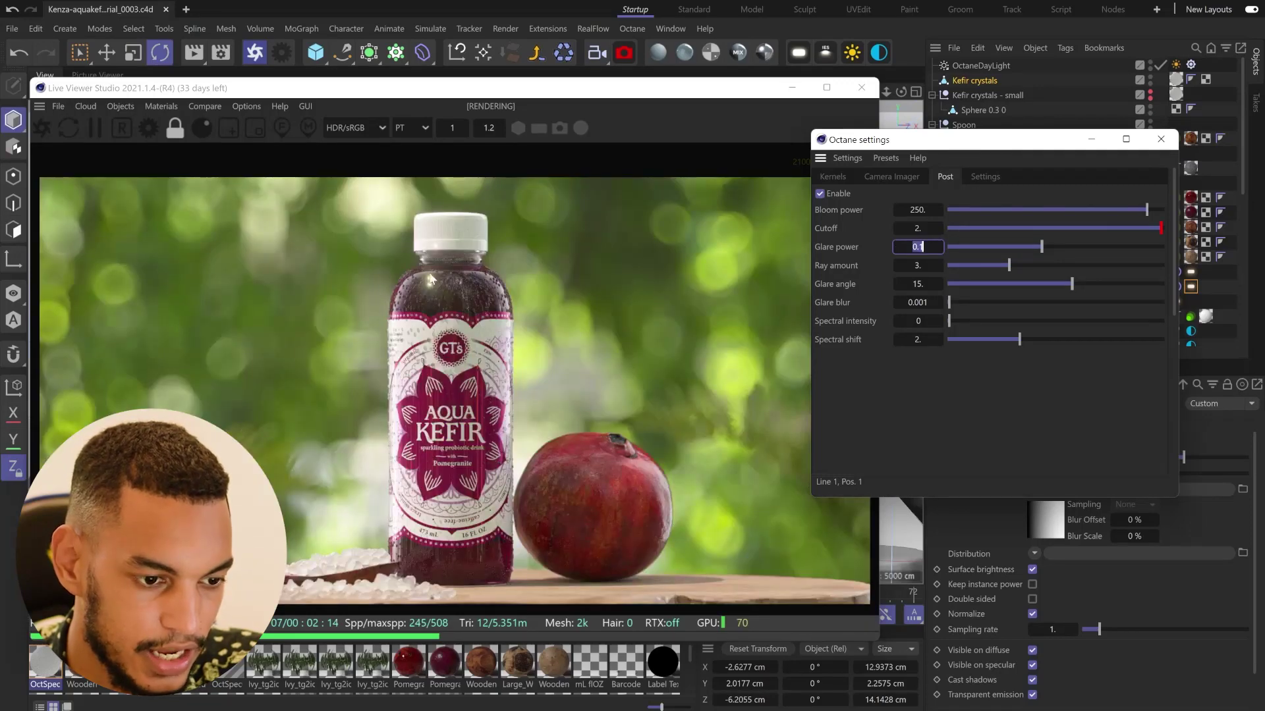
click(917, 229)
text(1)
key(Tab)
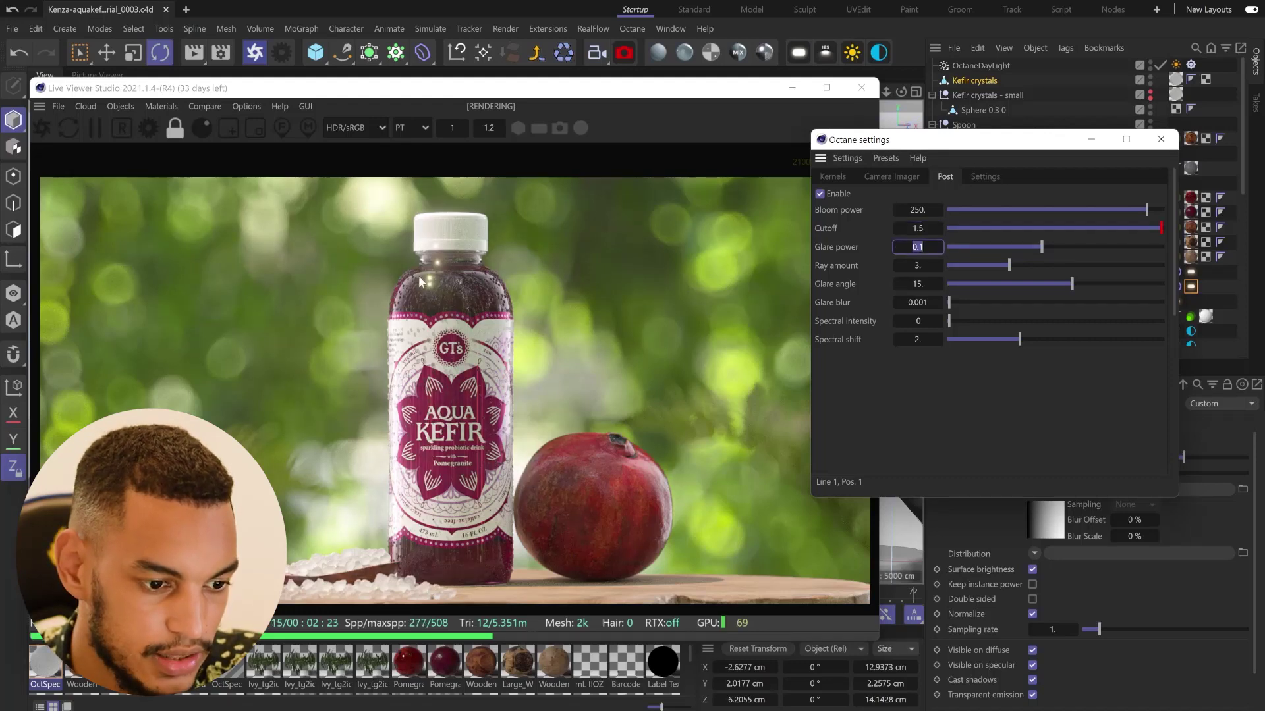
click(927, 228)
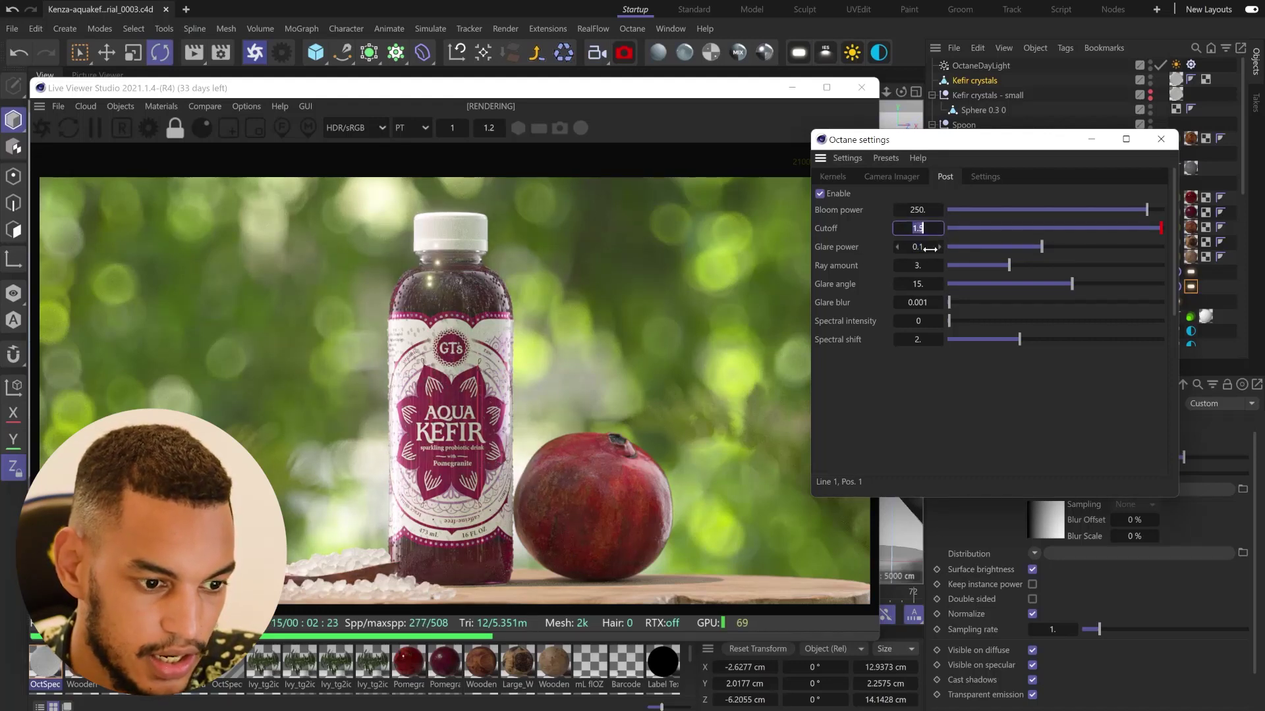
text(1)
key(Return)
Lower Bloom power to 75, then settle on 50
click(918, 209)
text(75)
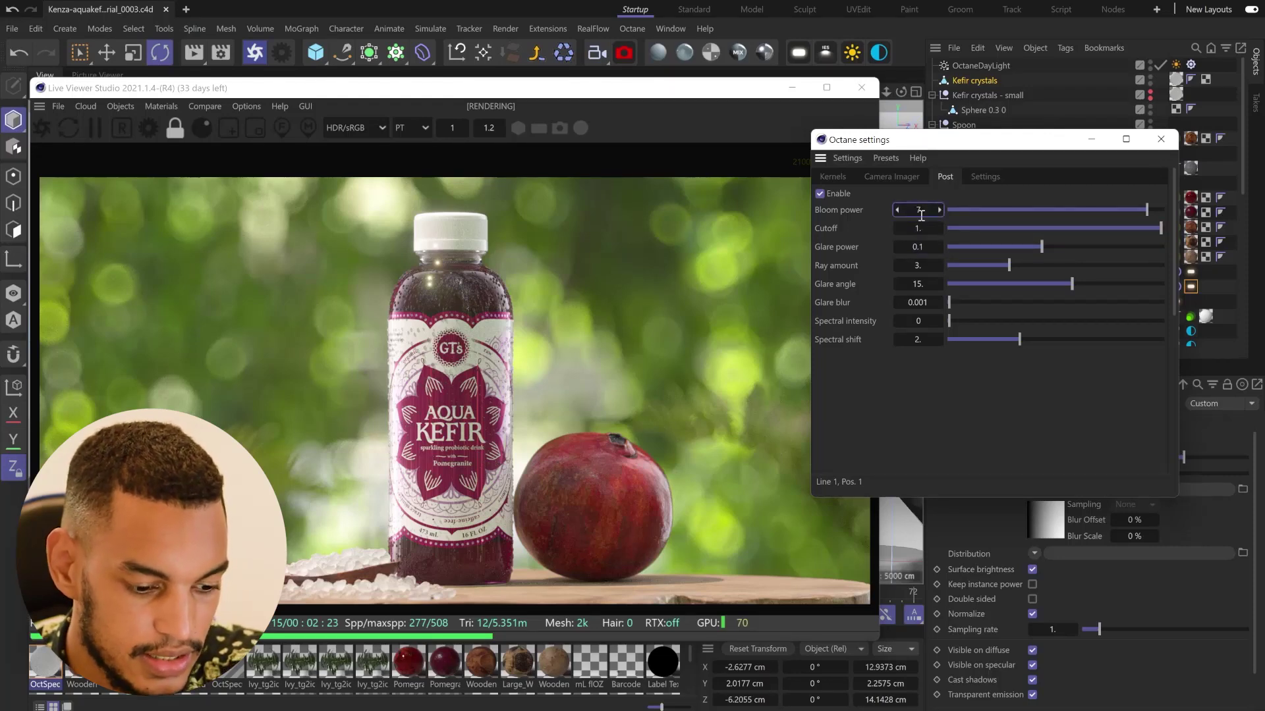
key(Tab)
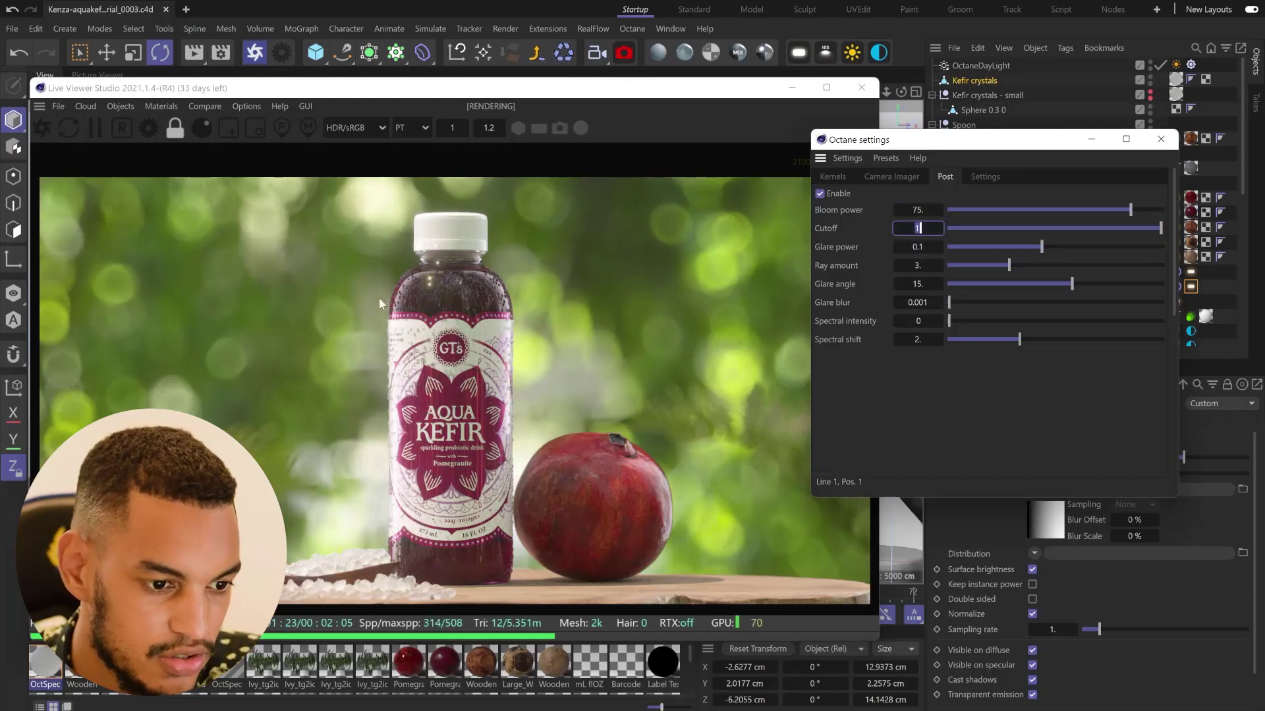
key(shift+Tab)
text(50)
key(Tab)
text(1.01)
key(Return)
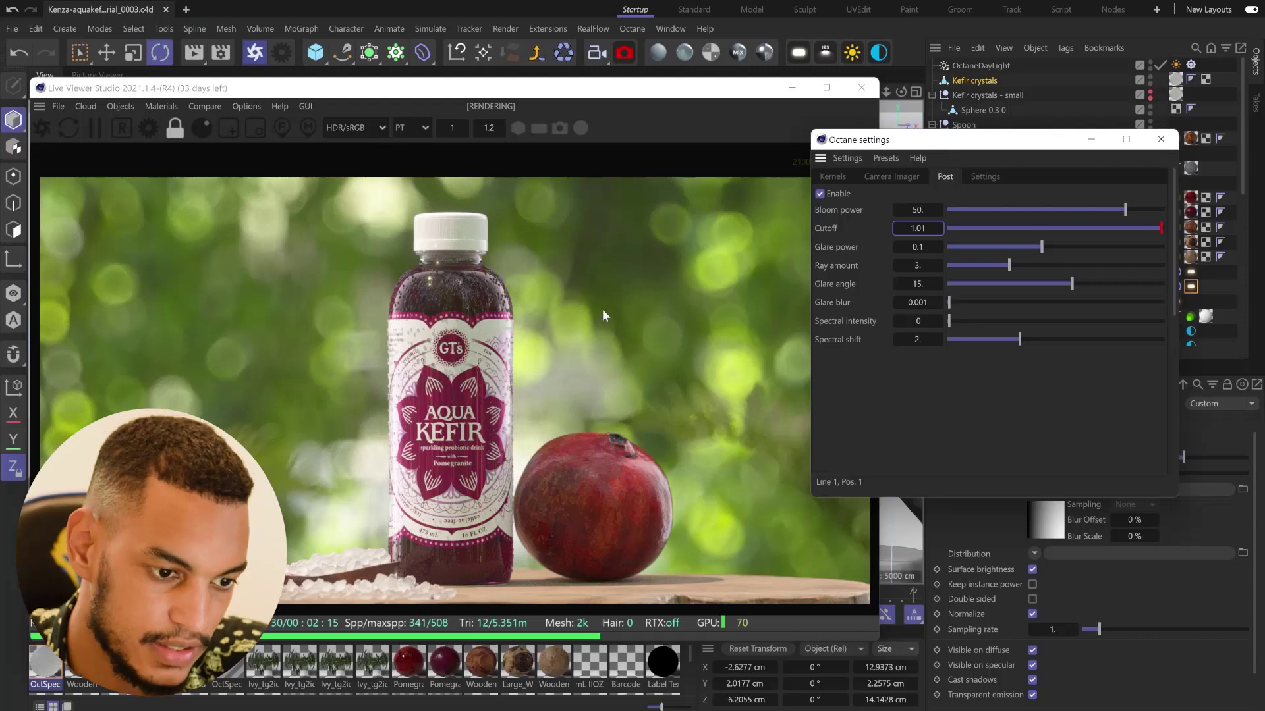
Close the Octane settings and set the DayLight tag's Sun size to 20
click(1159, 139)
click(1177, 66)
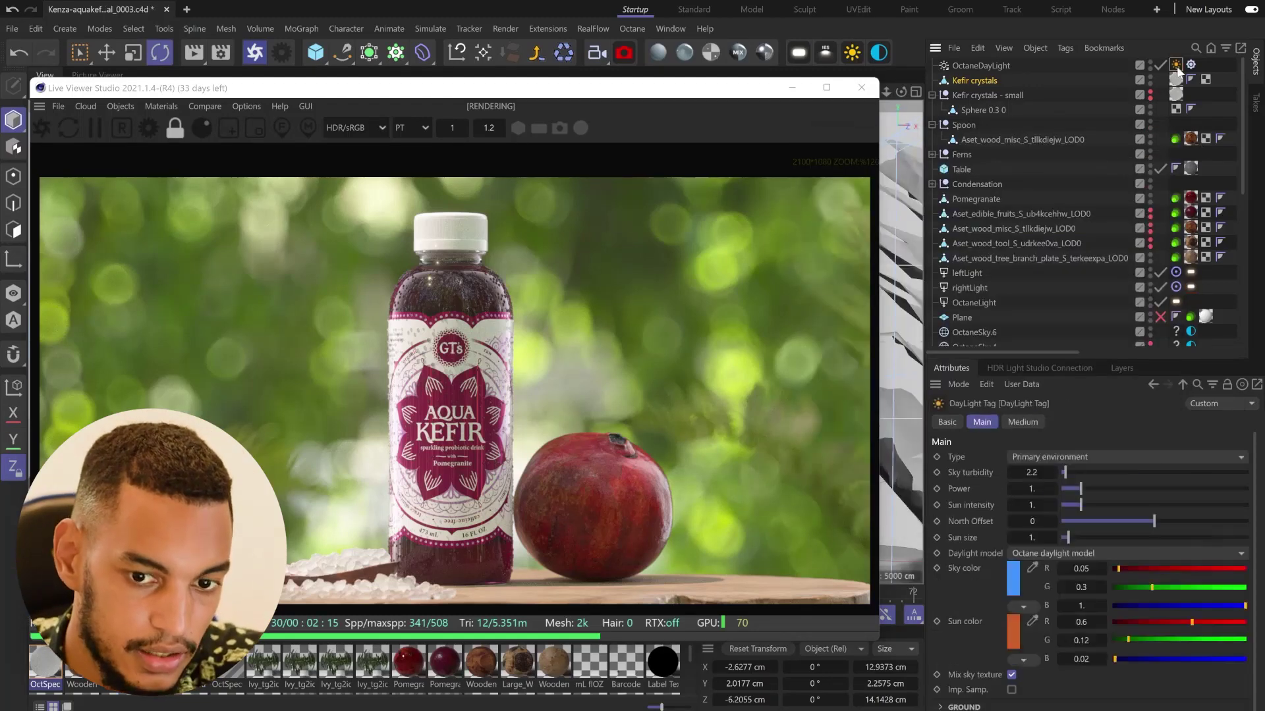
click(1036, 534)
click(1032, 521)
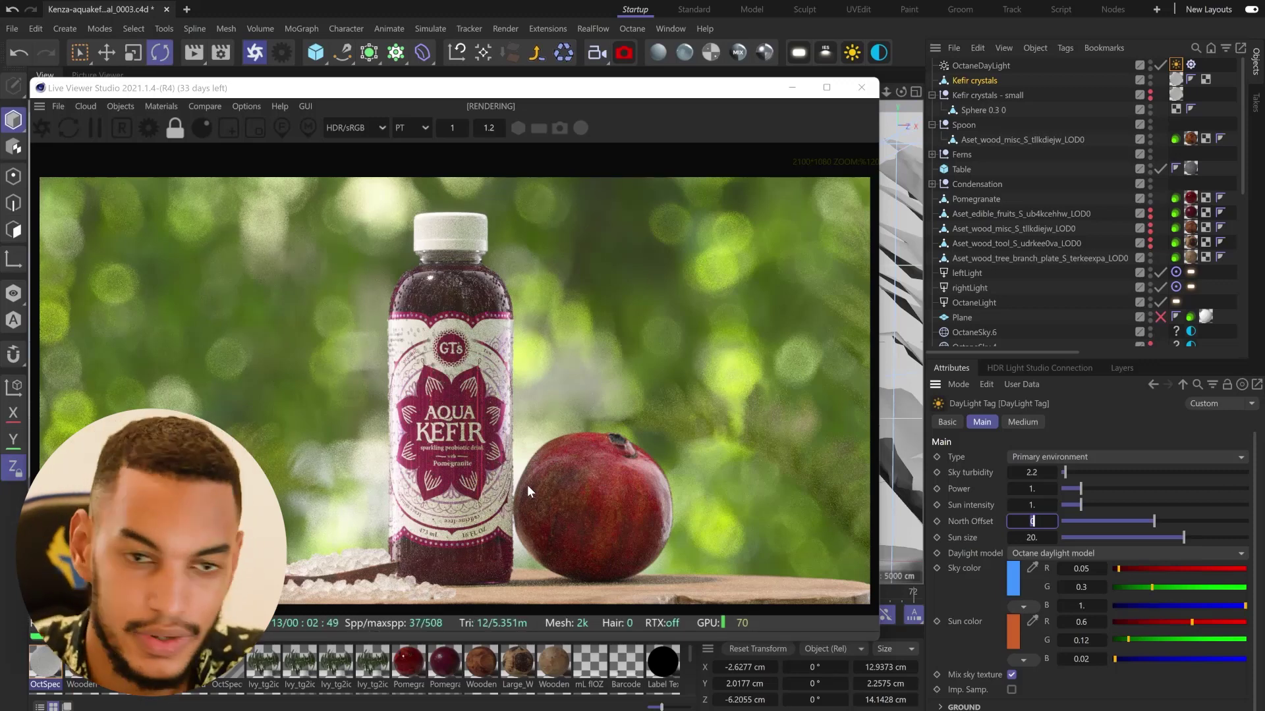
text(0)
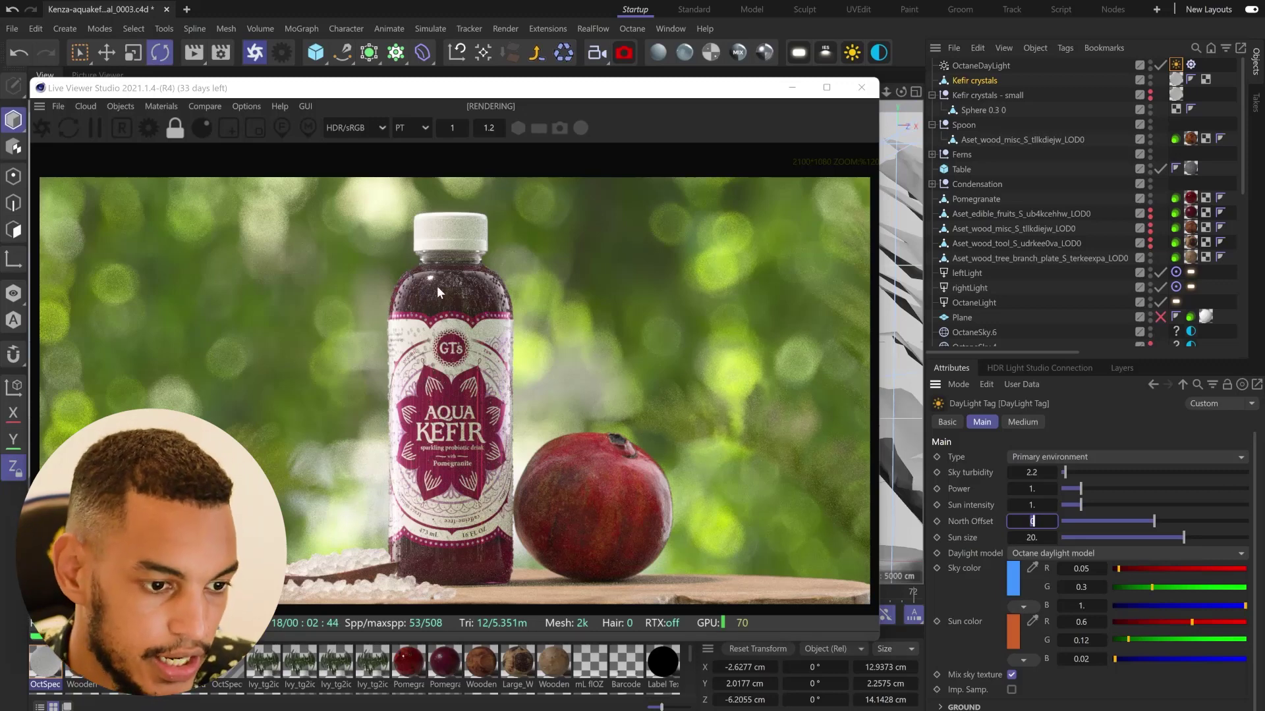
Turn on Fake shadows in OctSpecular2's Common channel and close the Material Editor
right_click(428, 340)
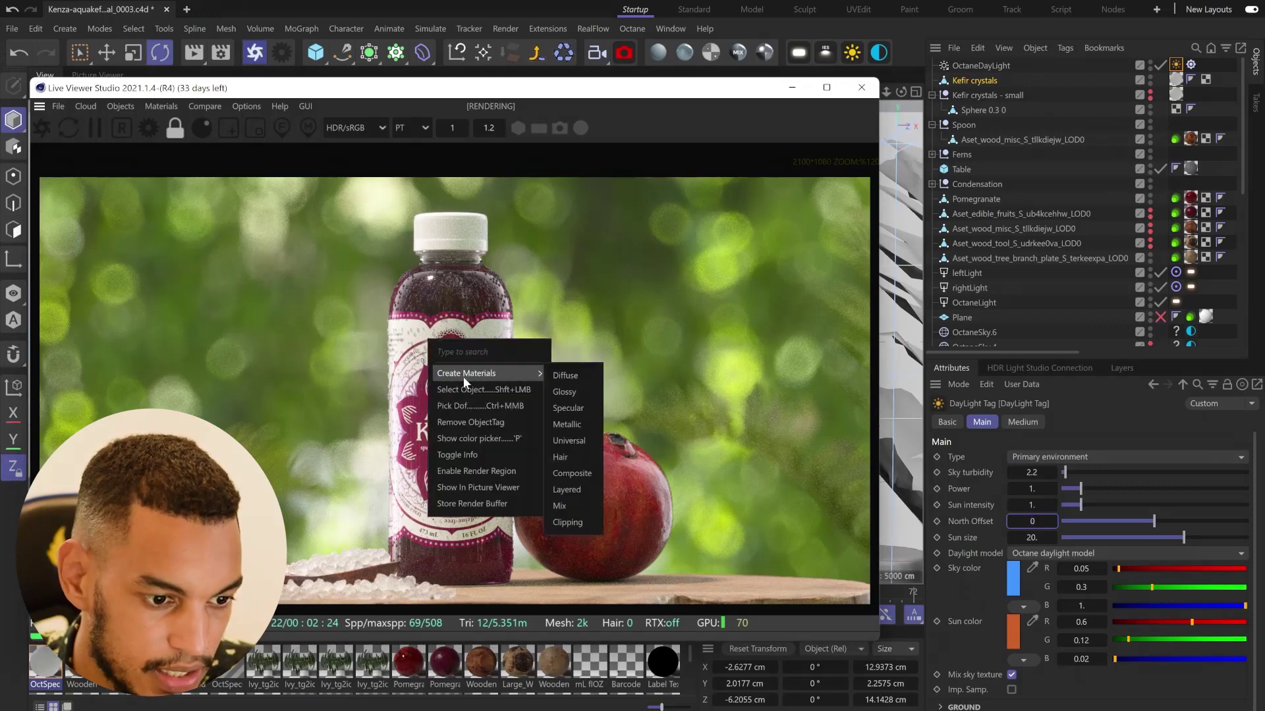
click(603, 90)
drag(618, 89, 632, 68)
double_click(227, 660)
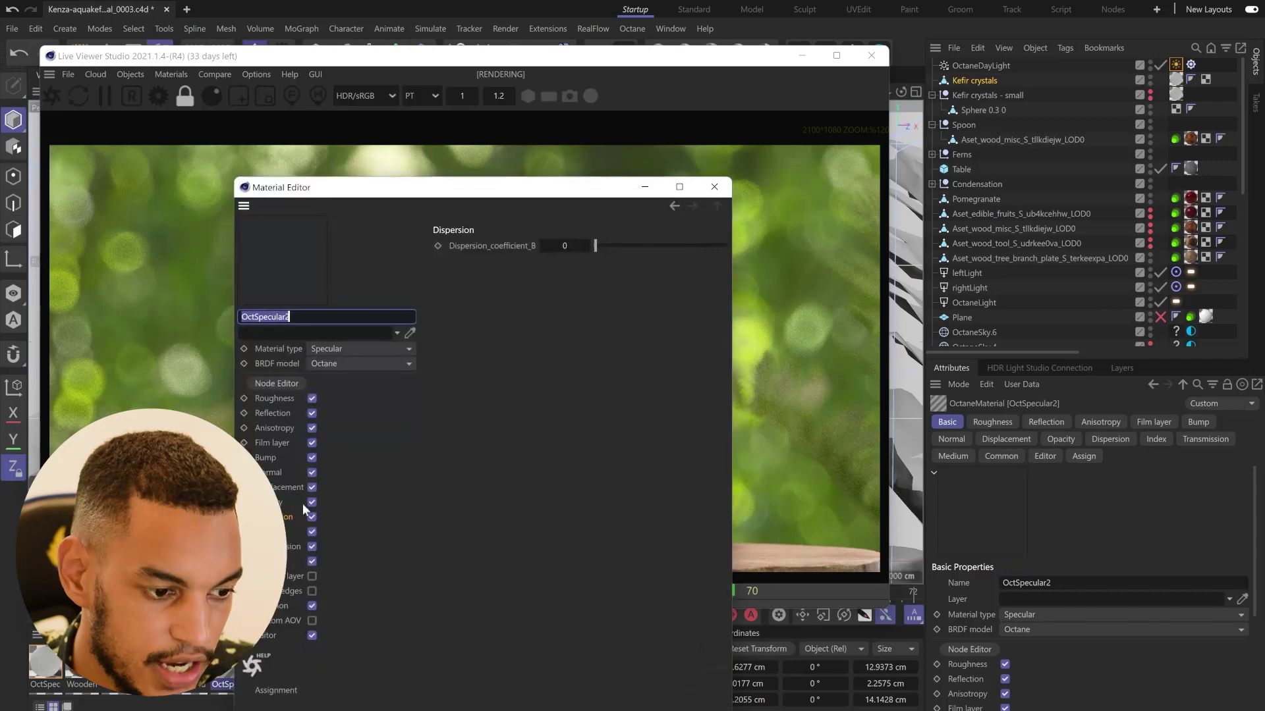
drag(500, 188, 1048, 145)
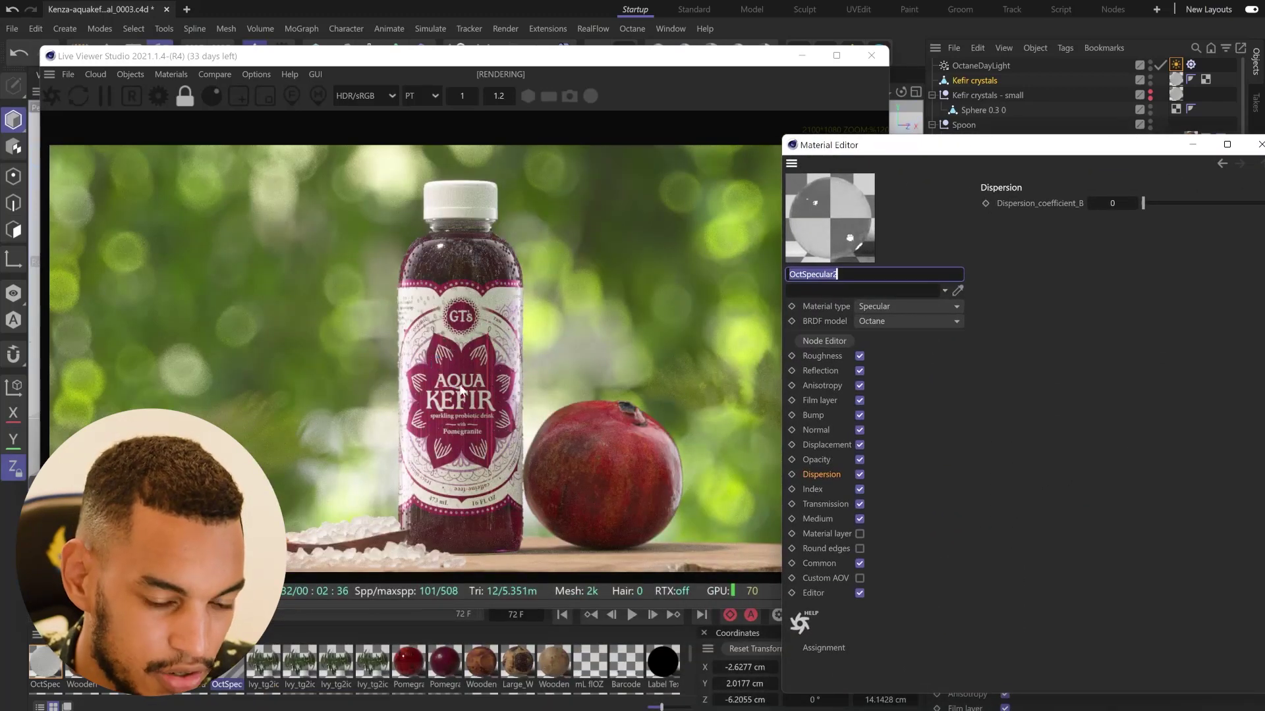
click(820, 563)
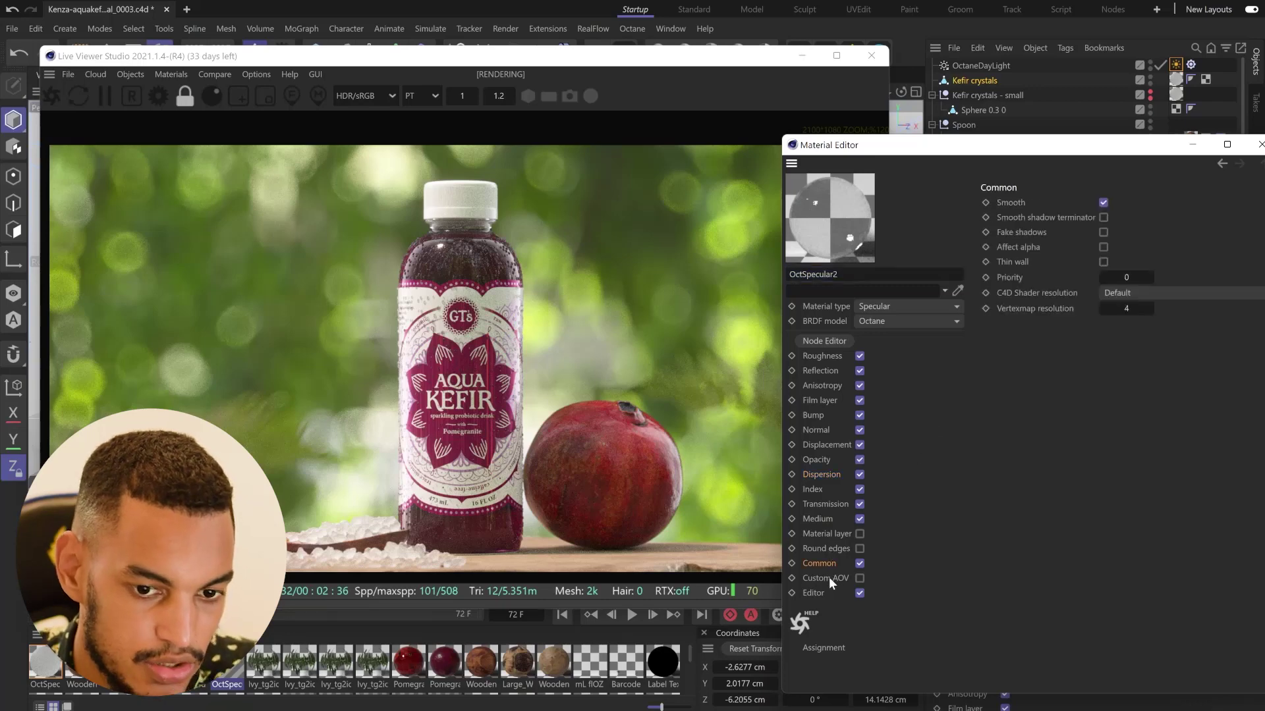
click(1103, 233)
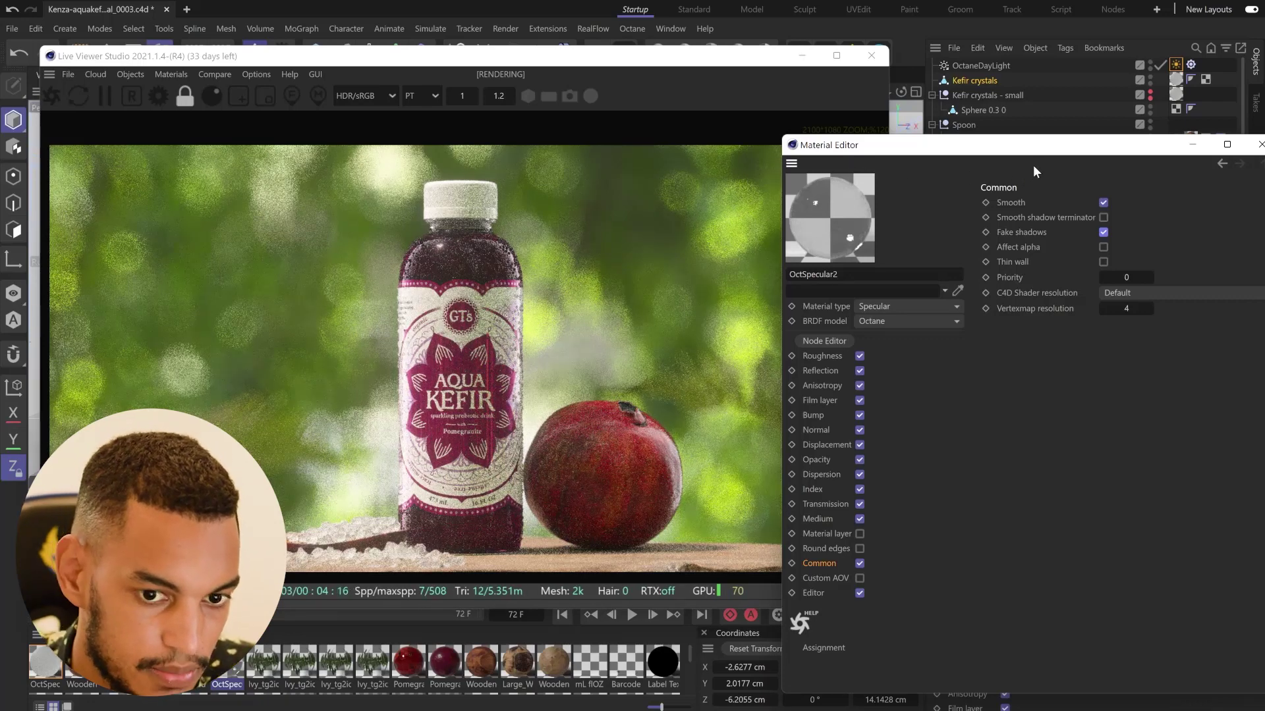
drag(1033, 164, 1058, 163)
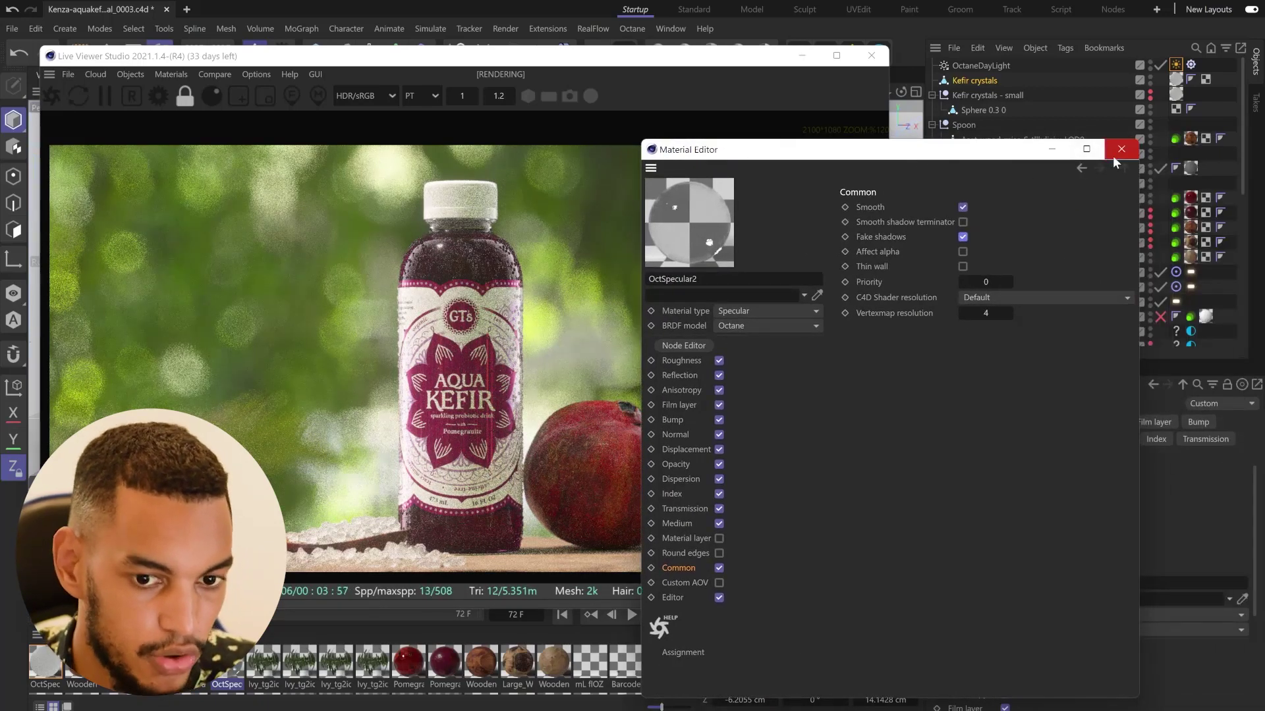
click(1115, 156)
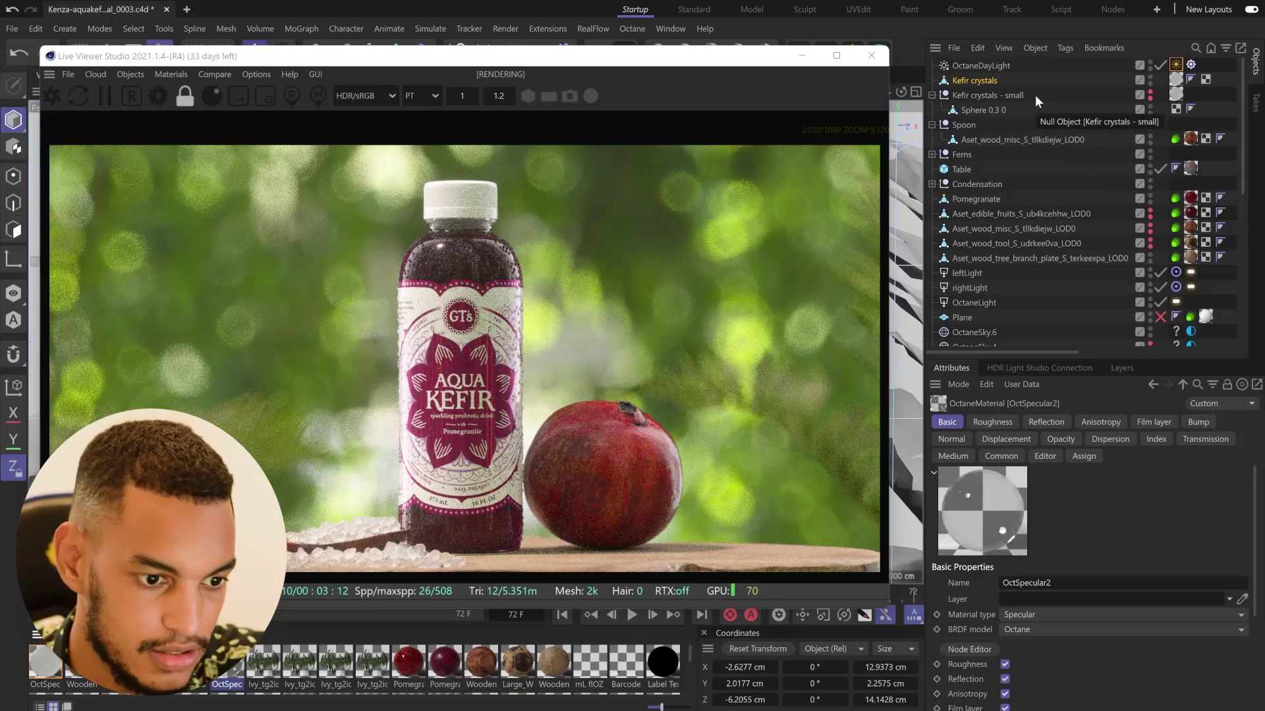
click(973, 332)
text(30)
key(Tab)
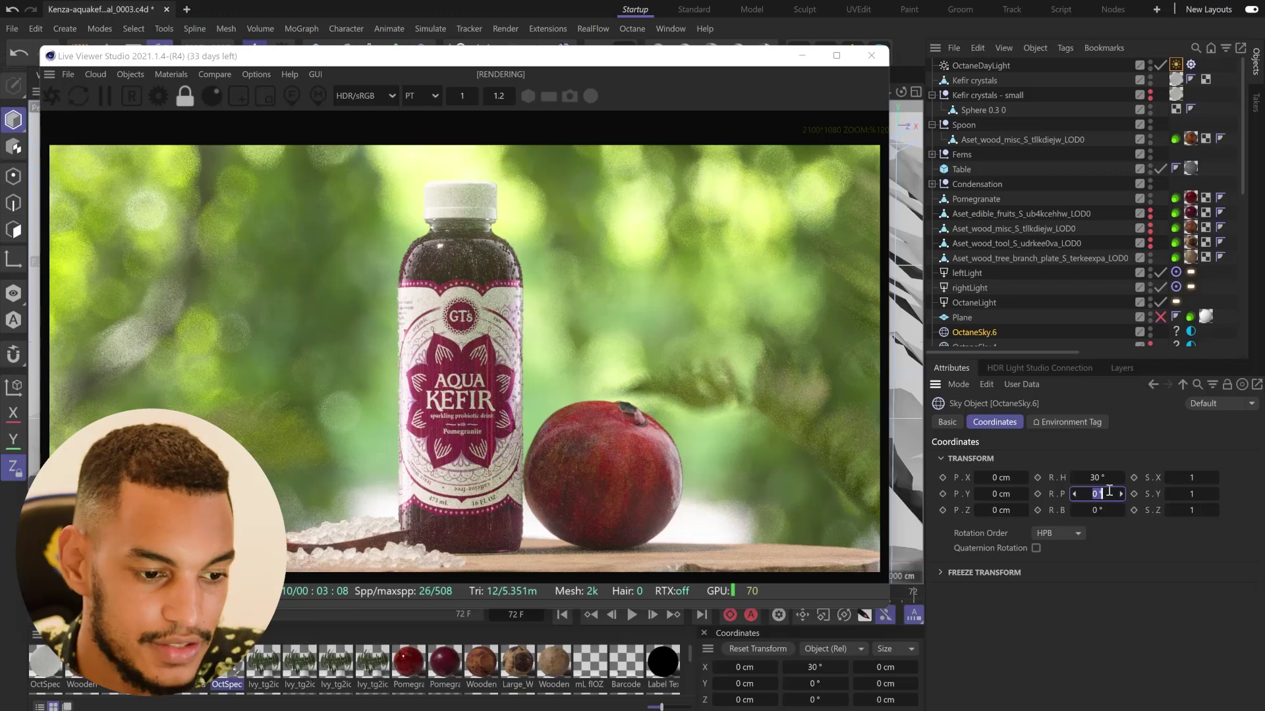
scroll(986, 260, down, 3)
click(985, 260)
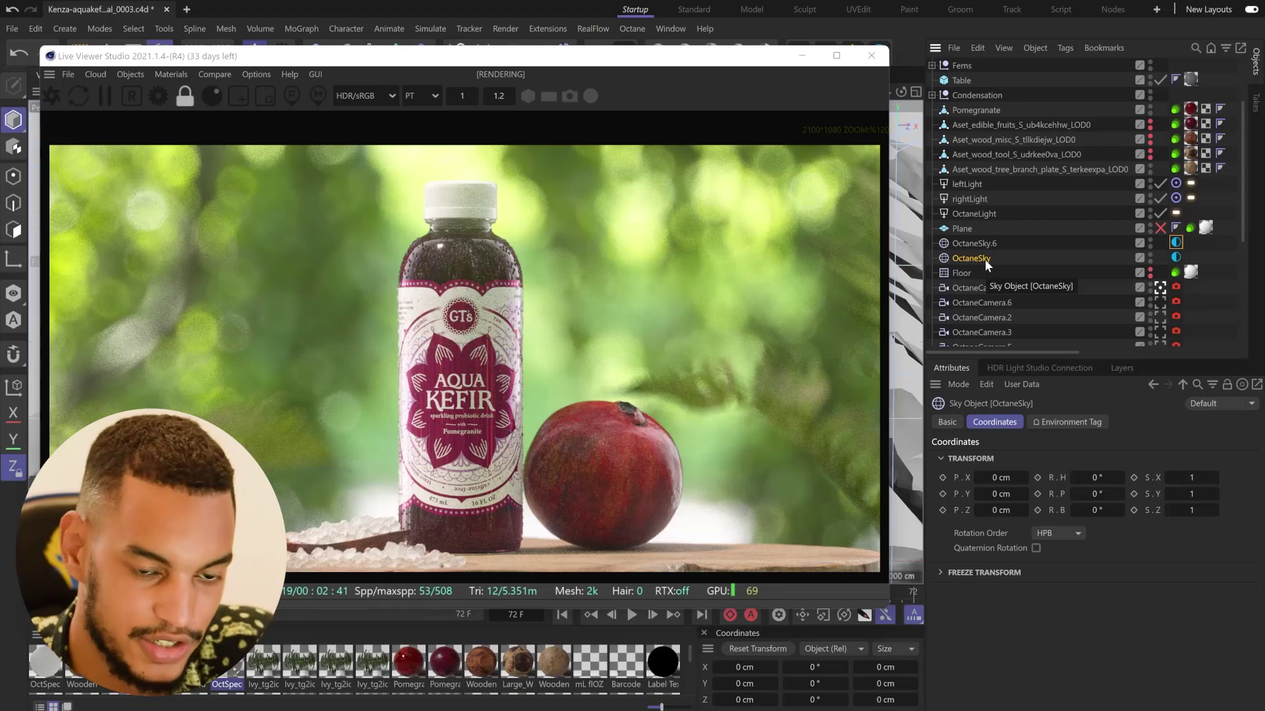
Add a new null object named 'Lighting'
drag(343, 56, 329, 101)
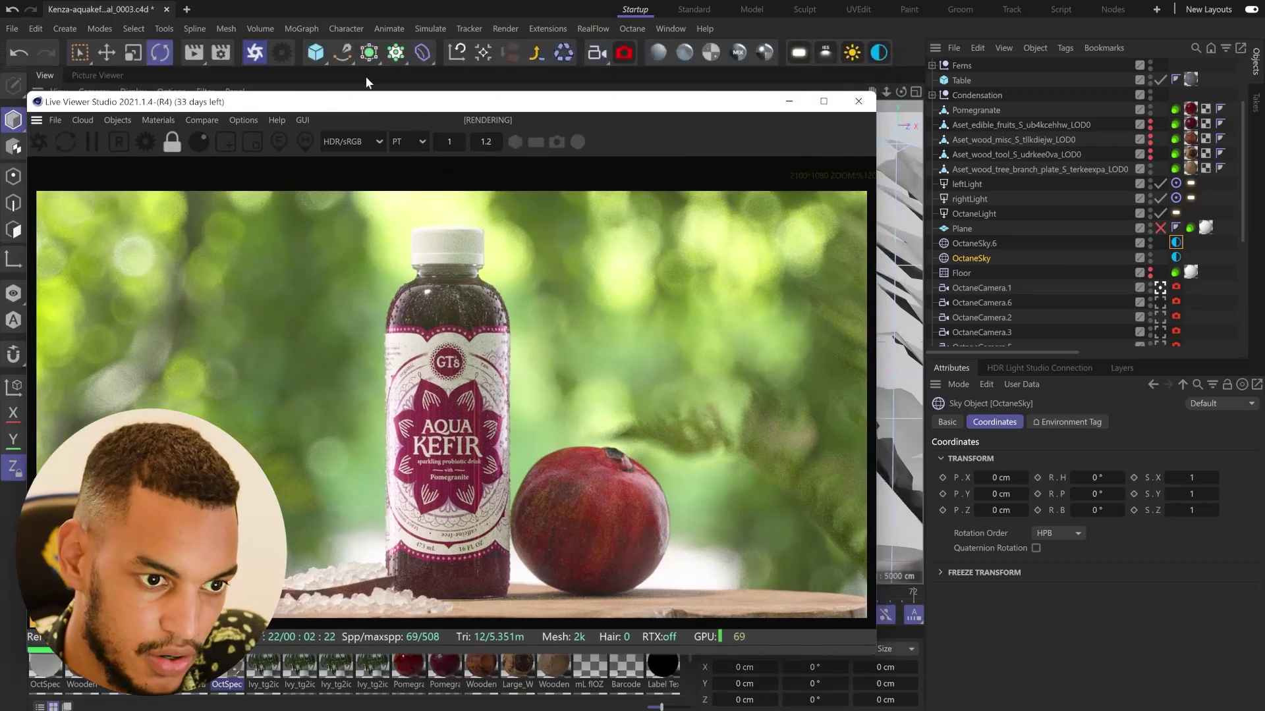
click(401, 63)
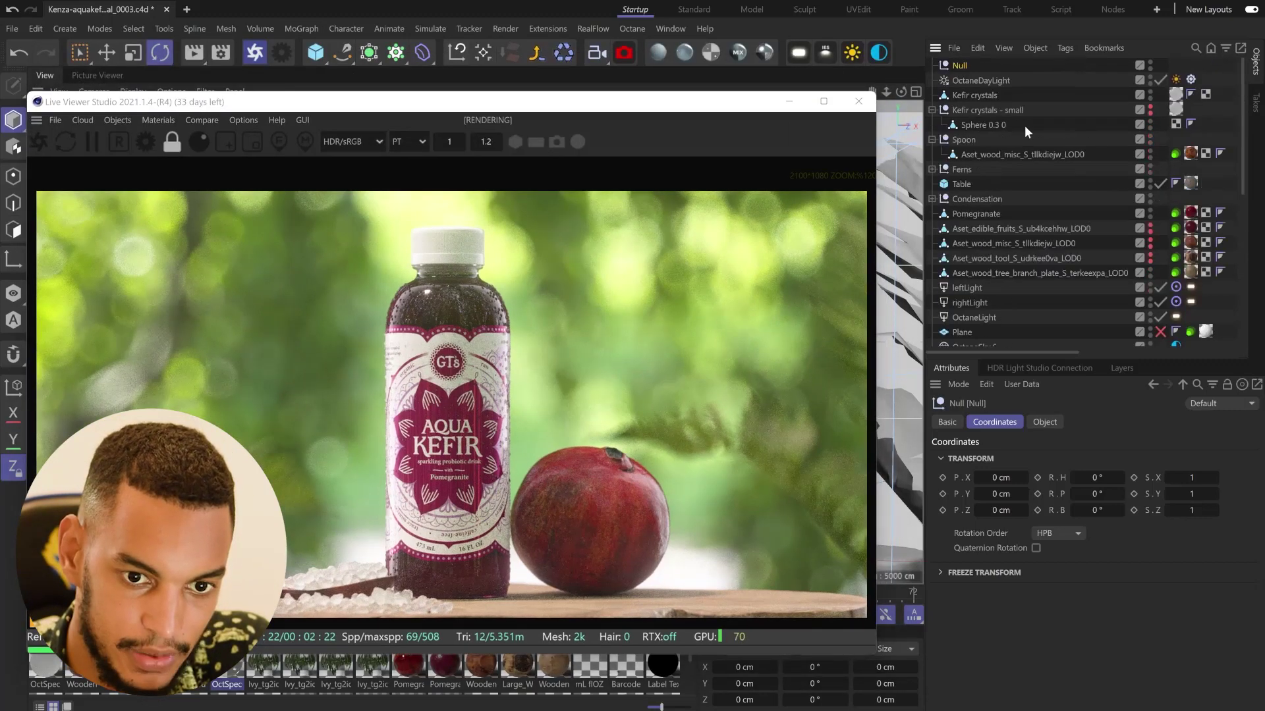
double_click(958, 65)
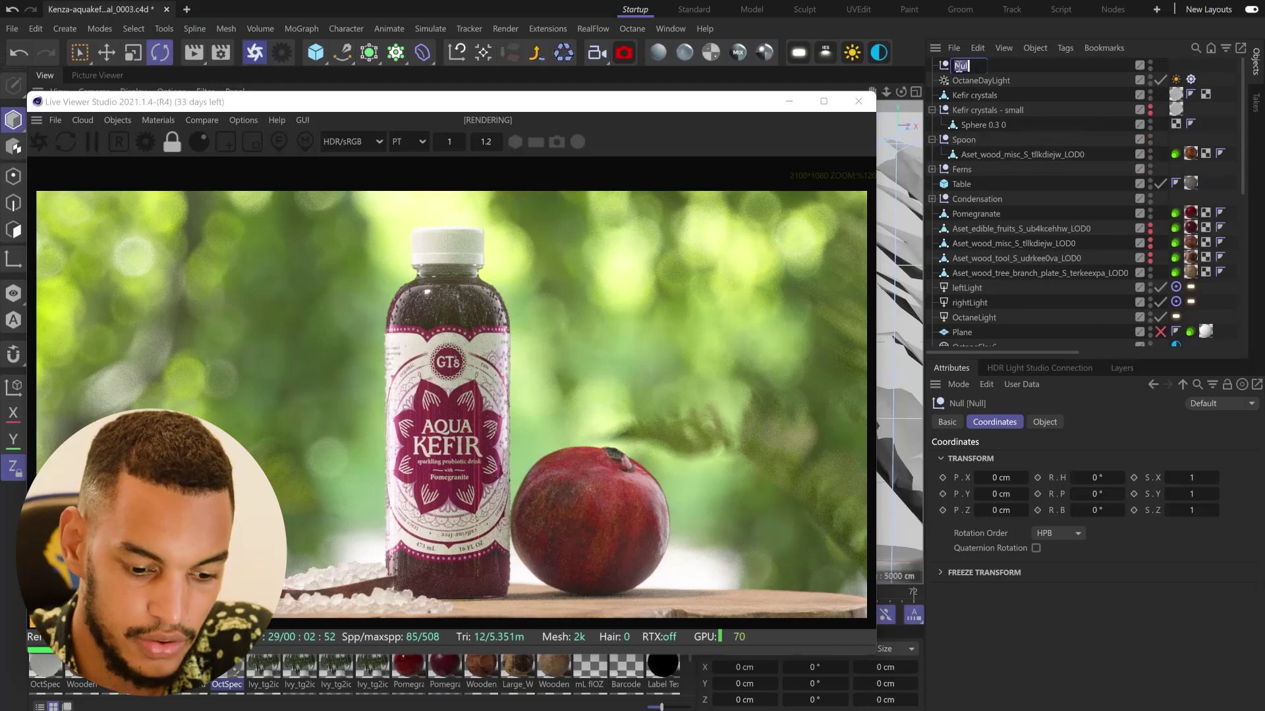
key(BackSpace)
text(ghtin)
key(Return)
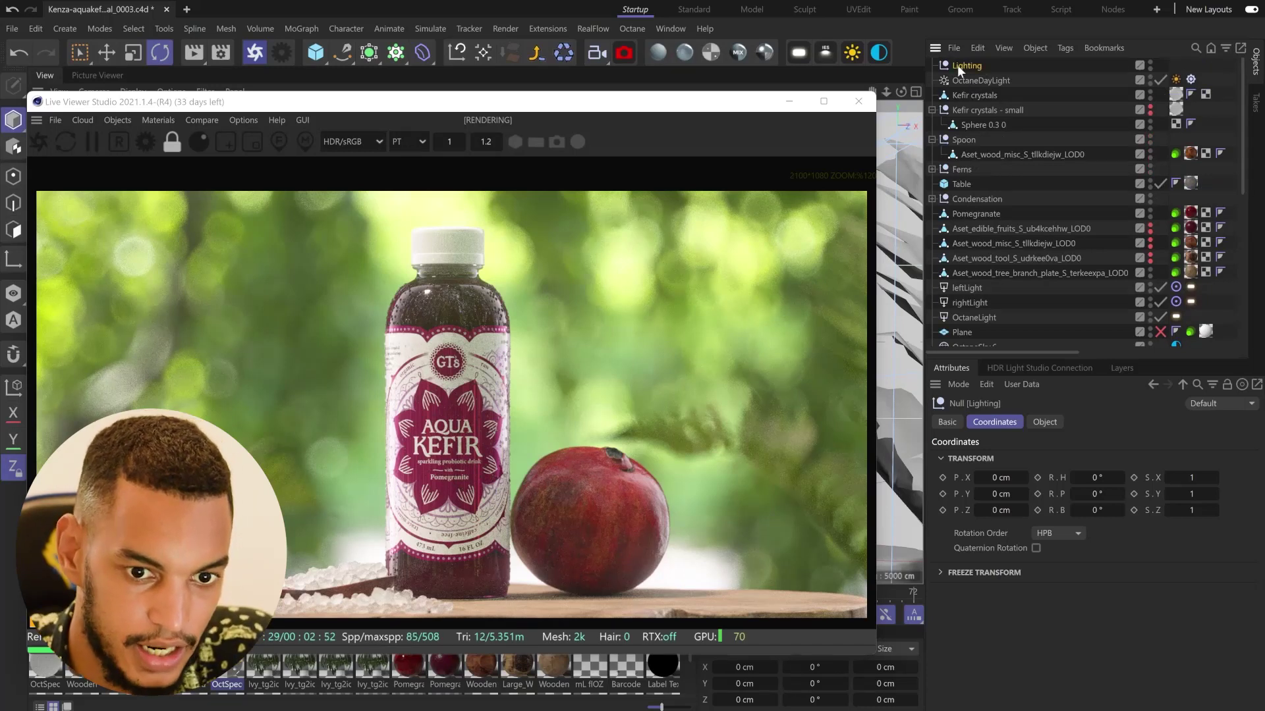
Move OctaneDayLight, leftLight, rightLight and OctaneLight under the Lighting null
click(968, 81)
drag(973, 74, 968, 62)
click(968, 288)
shift+click(971, 317)
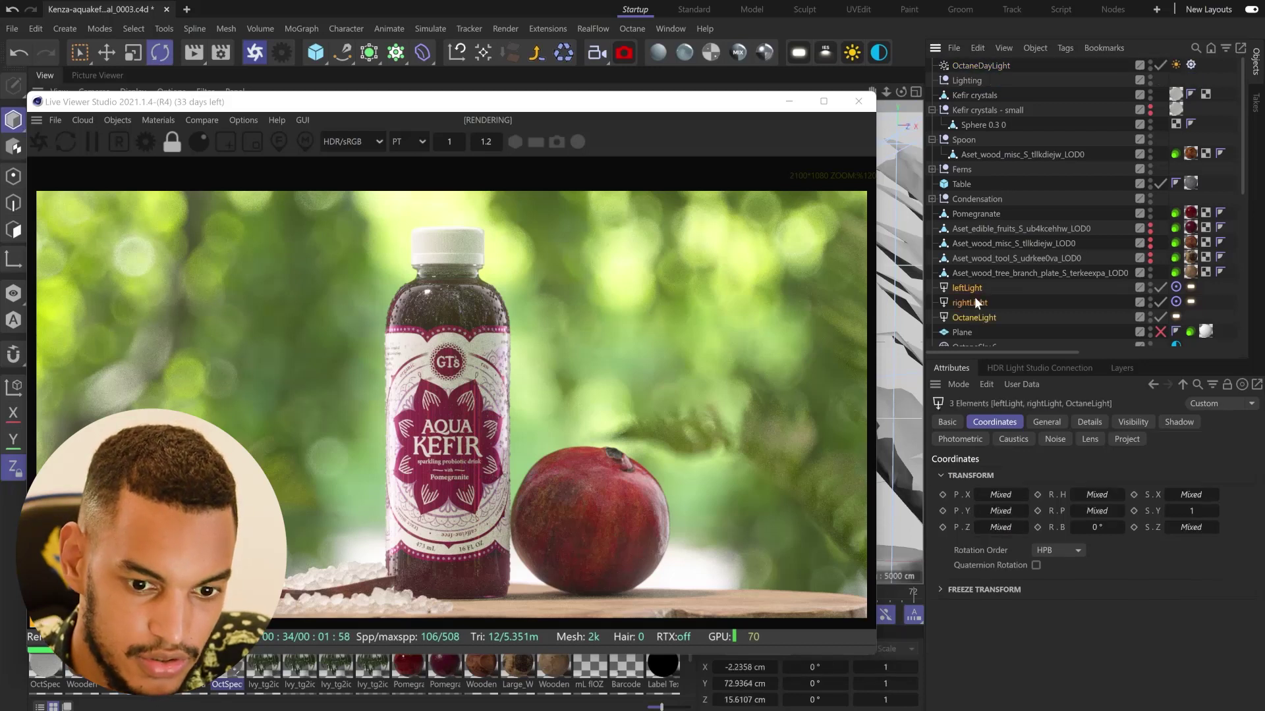
mouse_move(974, 301)
mouse_down()
mouse_move(958, 71)
mouse_move(973, 86)
mouse_up()
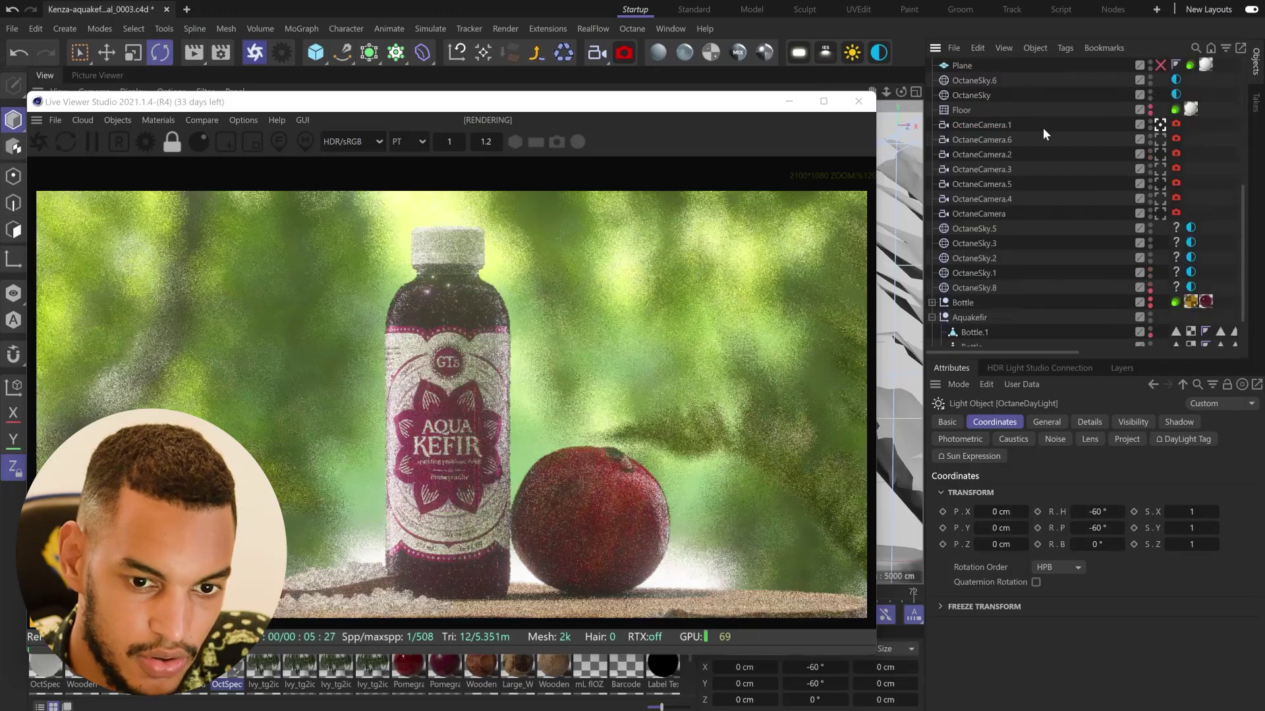
scroll(1043, 204, down, 5)
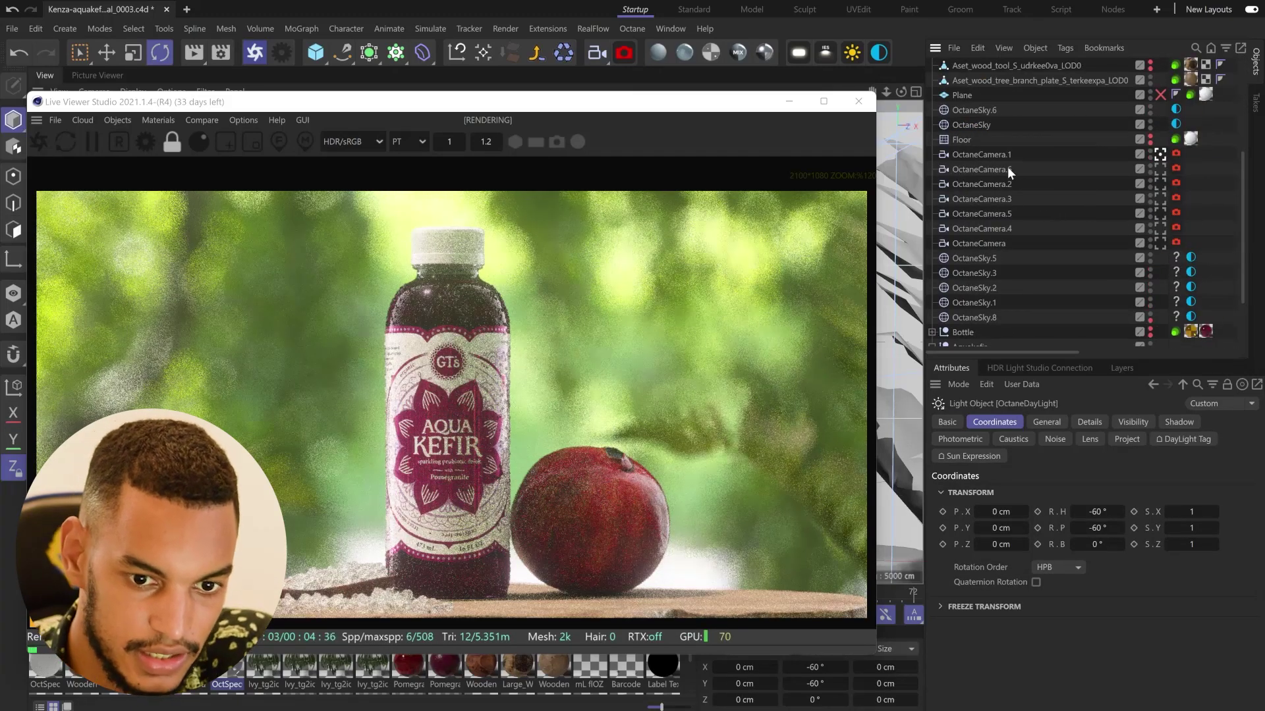
Delete the extra sky objects OctaneSky.3 through OctaneSky.8
drag(985, 257, 985, 265)
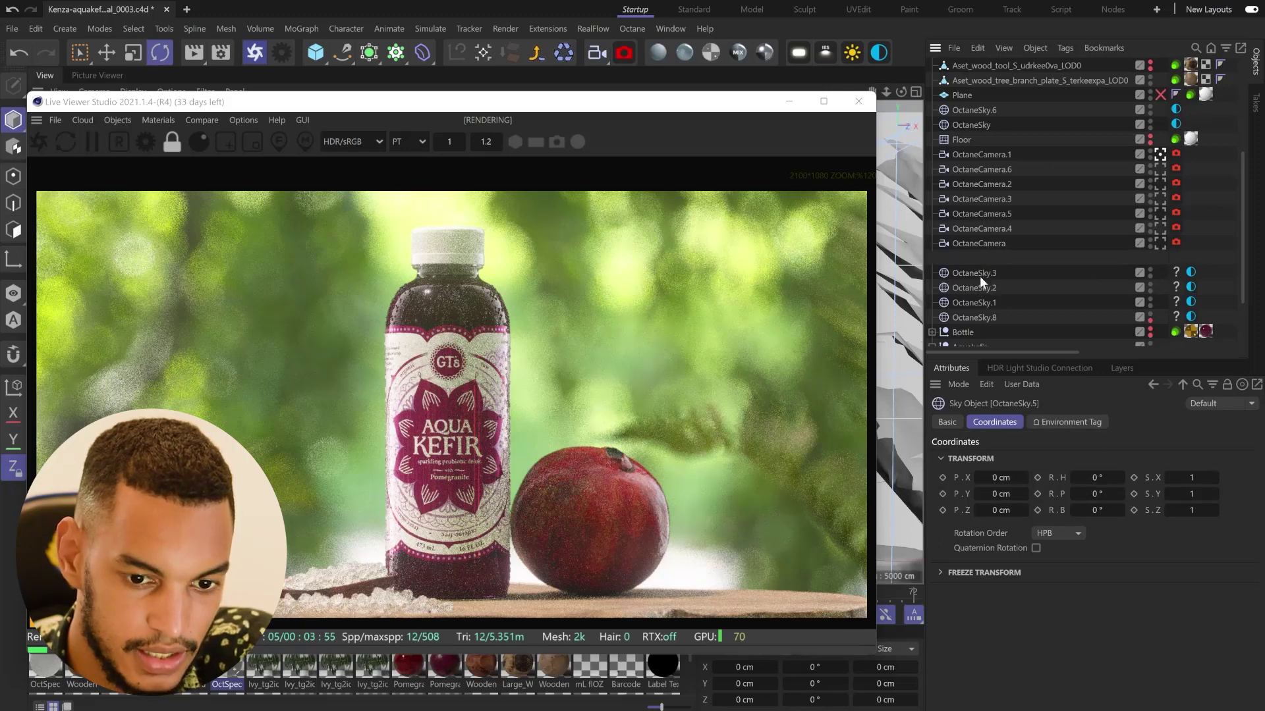
click(980, 276)
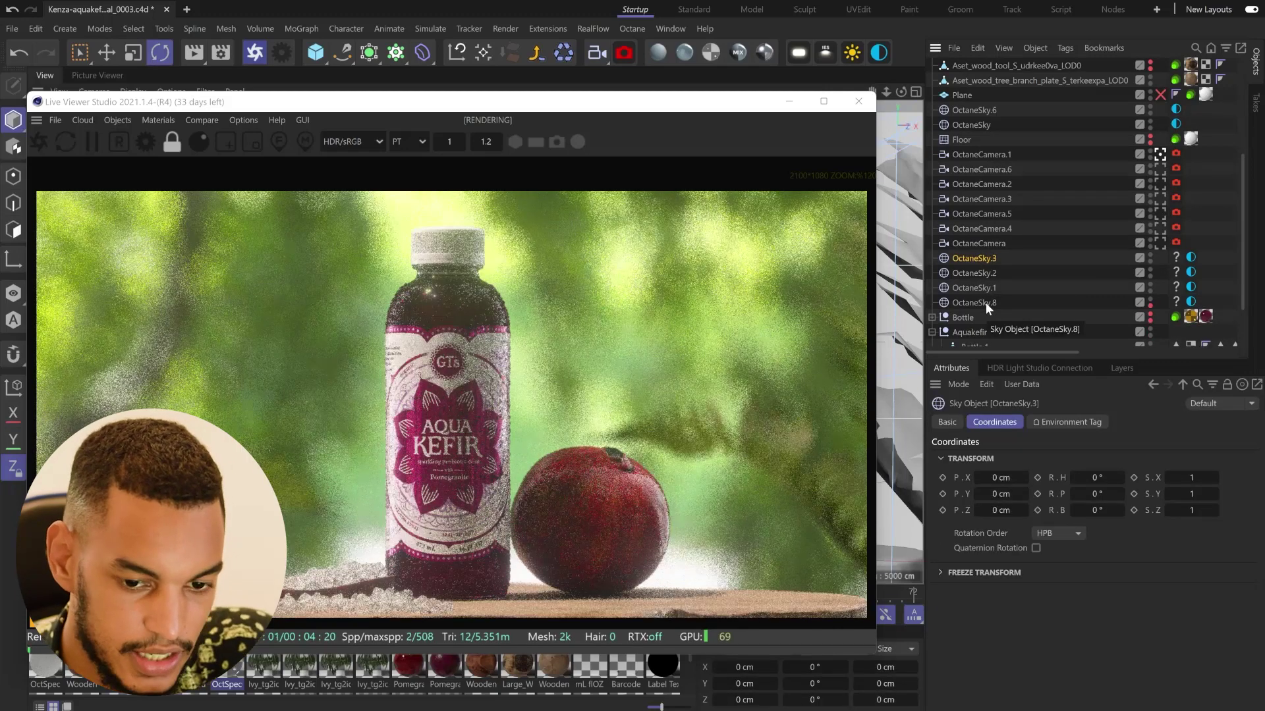
shift+click(985, 303)
key(Delete)
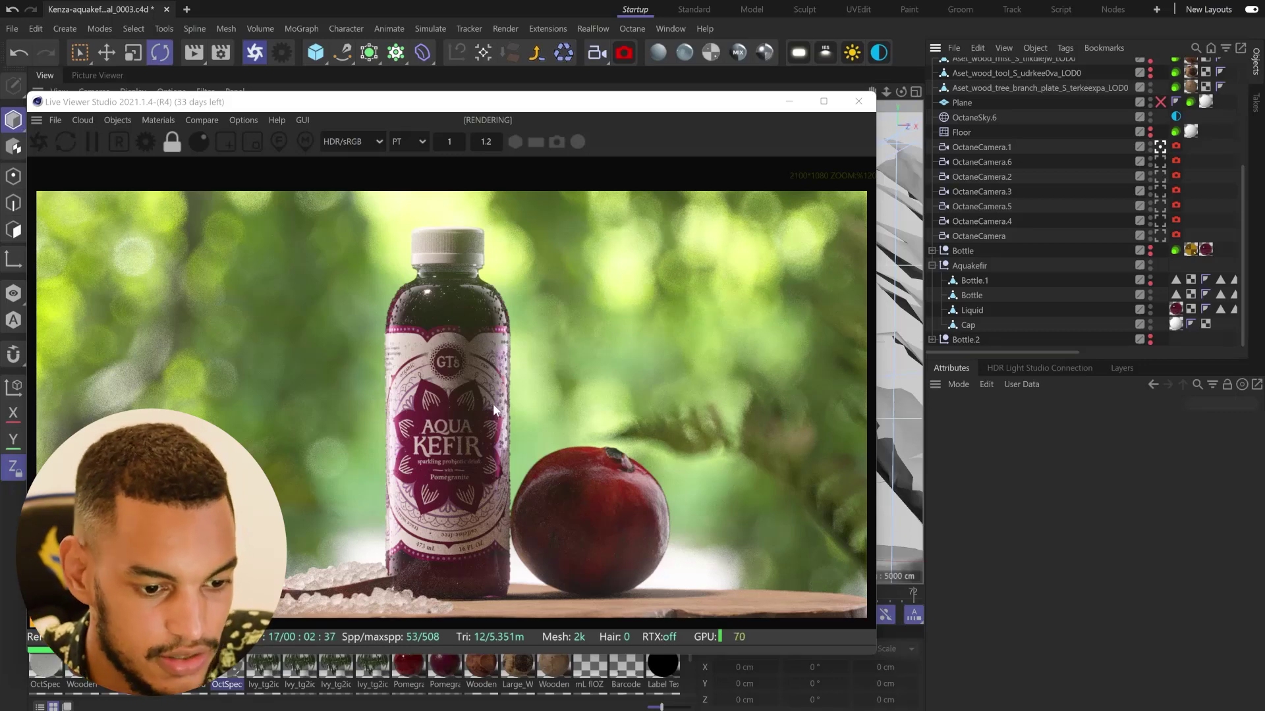
scroll(1059, 238, up, 5)
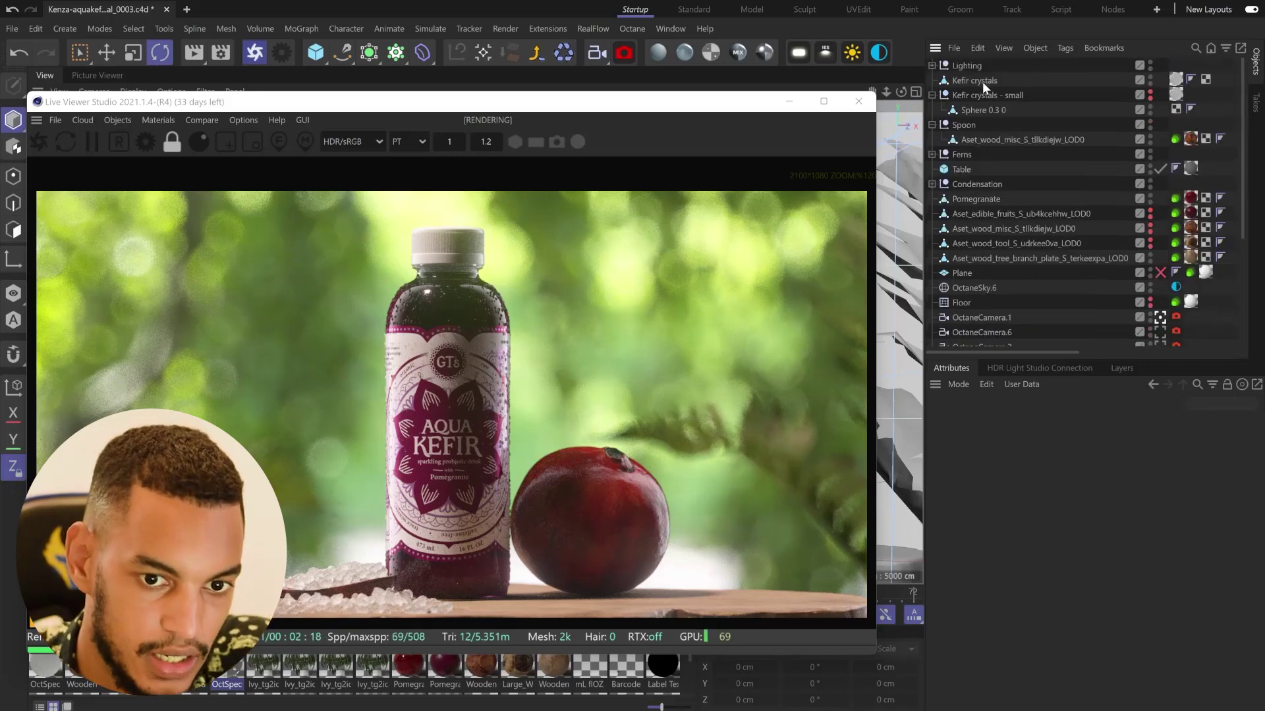
Select OctaneDayLight in the Lighting group and change its heading to -40°, then -30°
click(932, 66)
click(971, 80)
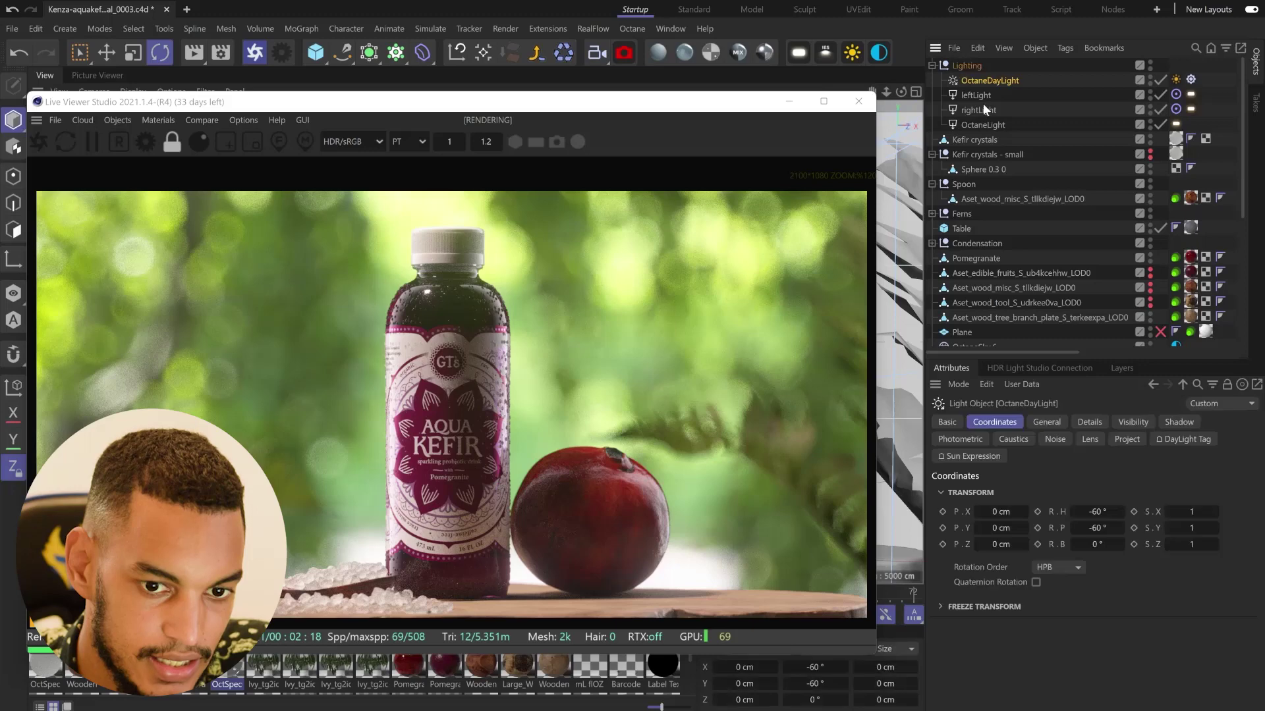
double_click(1093, 512)
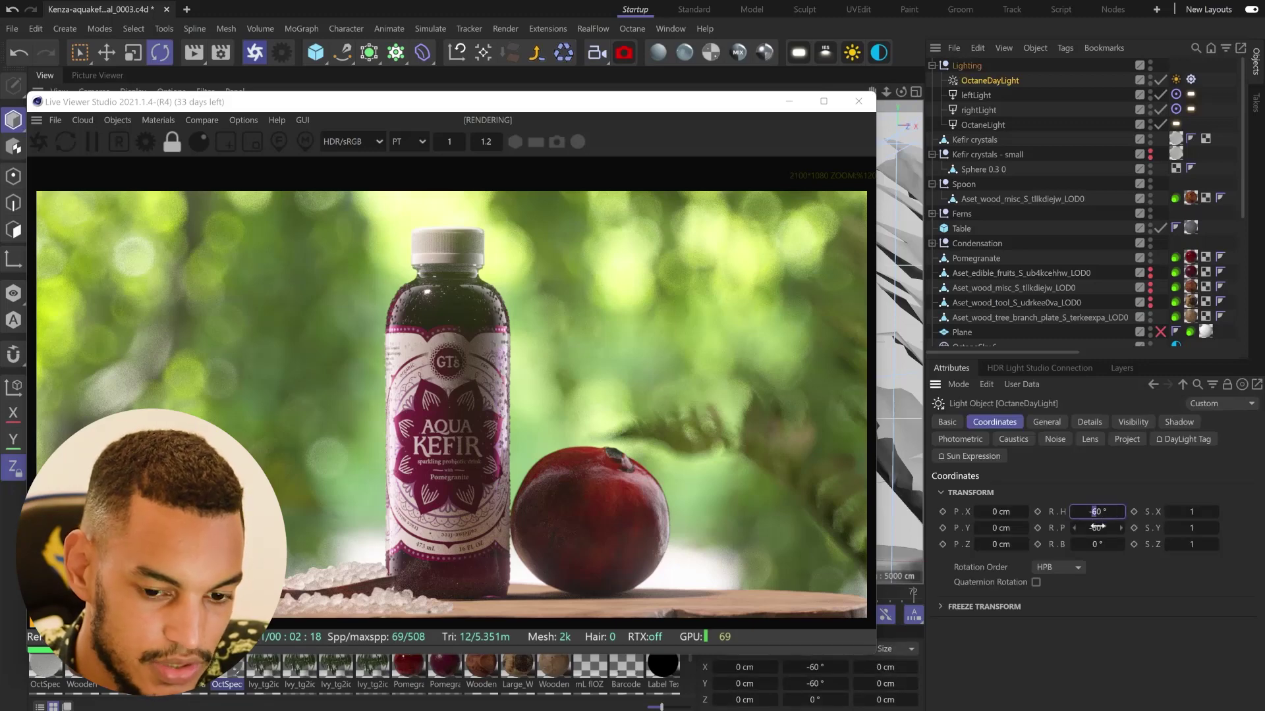
text(-40)
key(Tab)
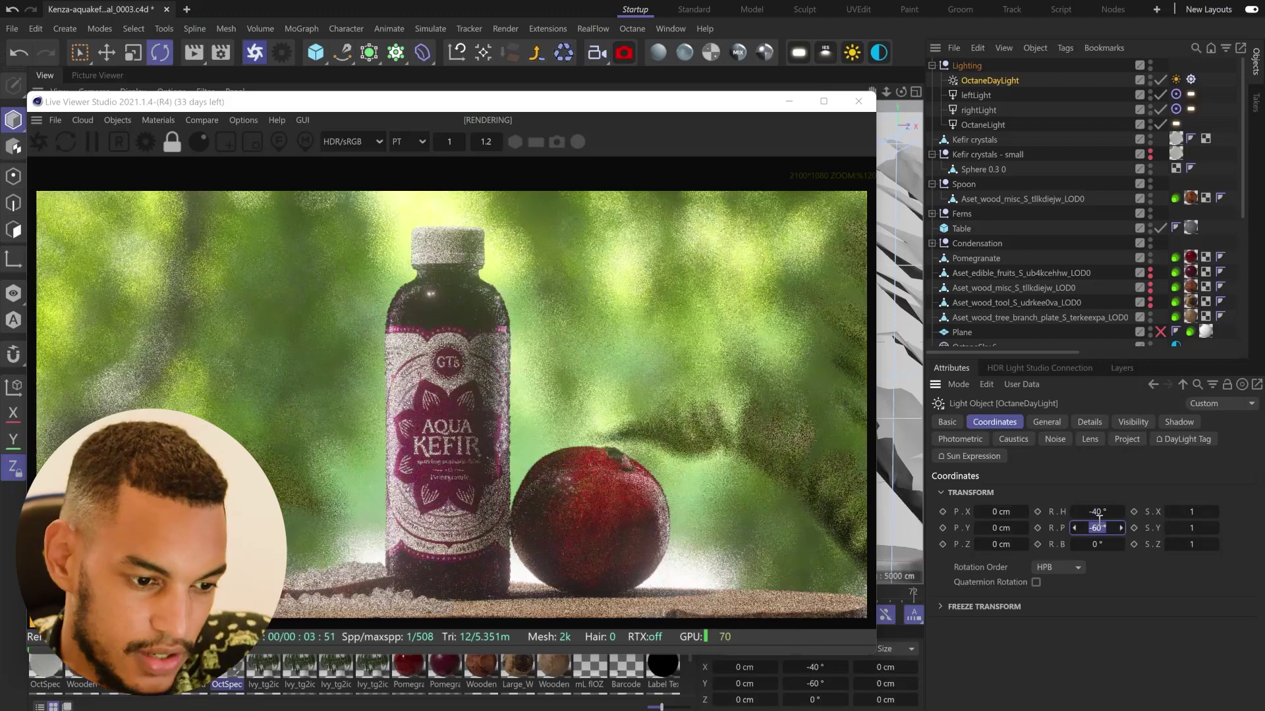
double_click(1094, 512)
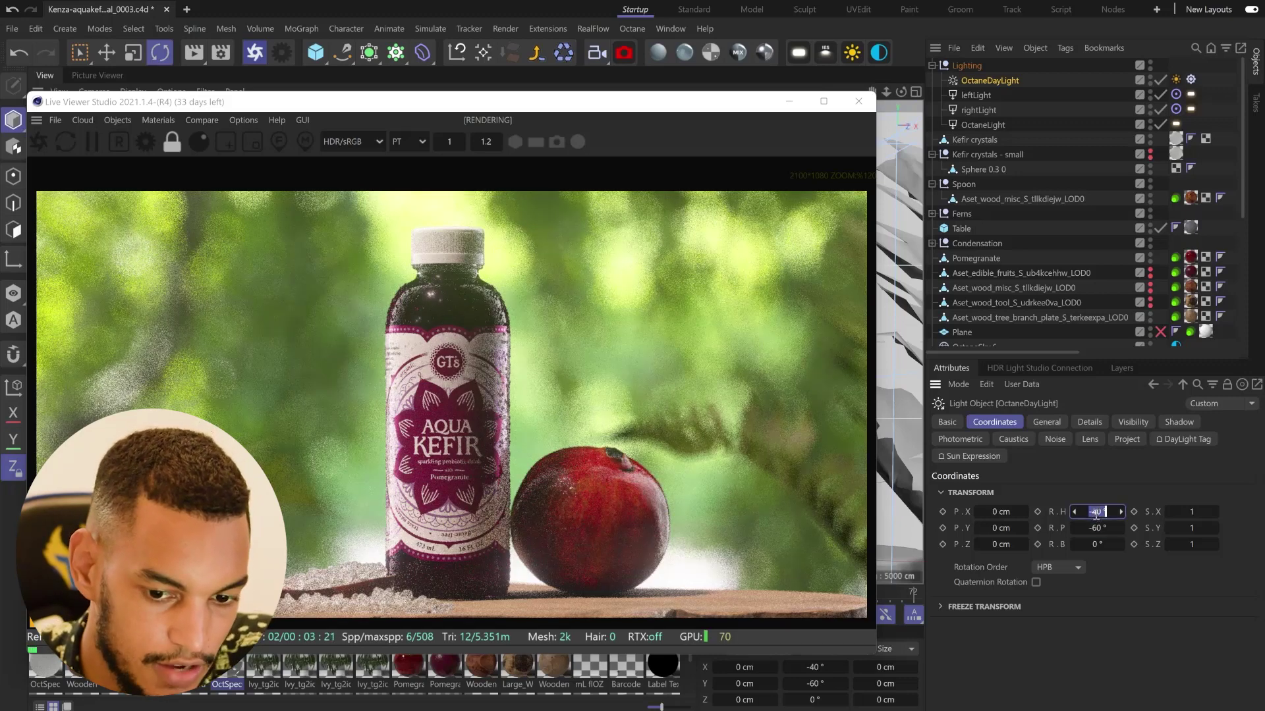
text(-30)
key(Tab)
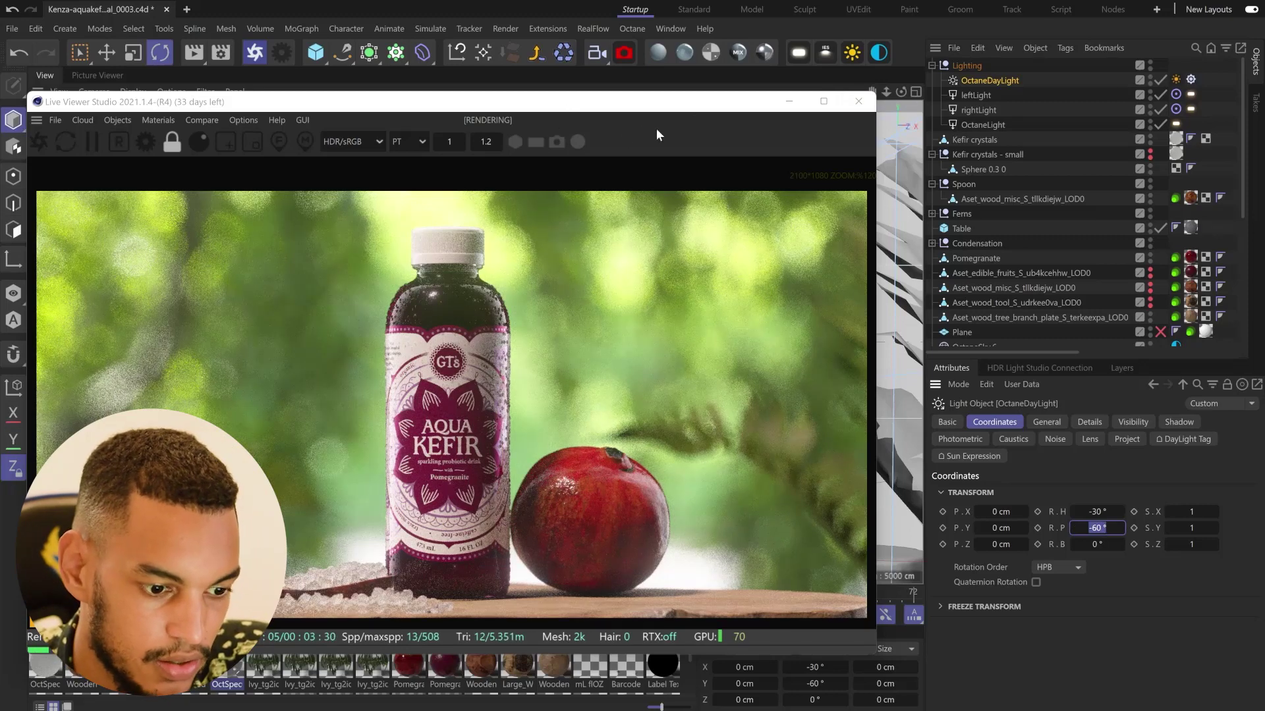
Move the Octane settings beside the render and view Camera Imager options, briefly checking Denoiser
click(147, 141)
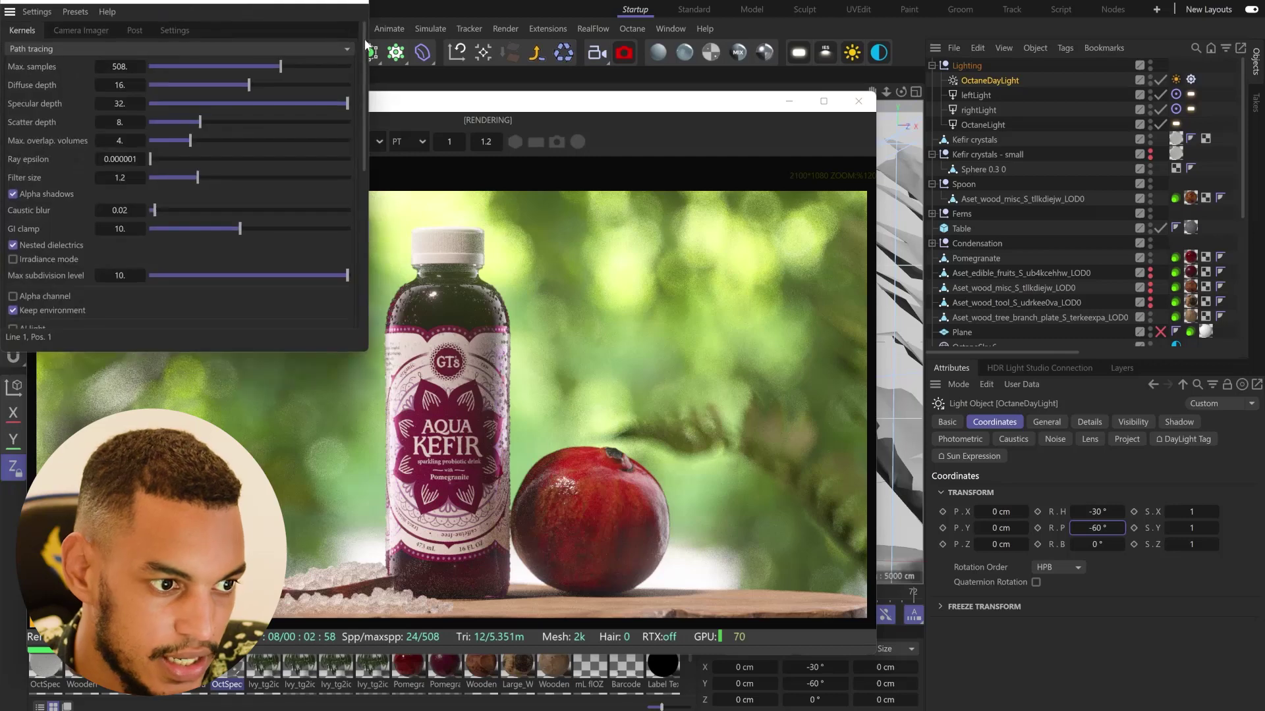
drag(165, 11, 840, 146)
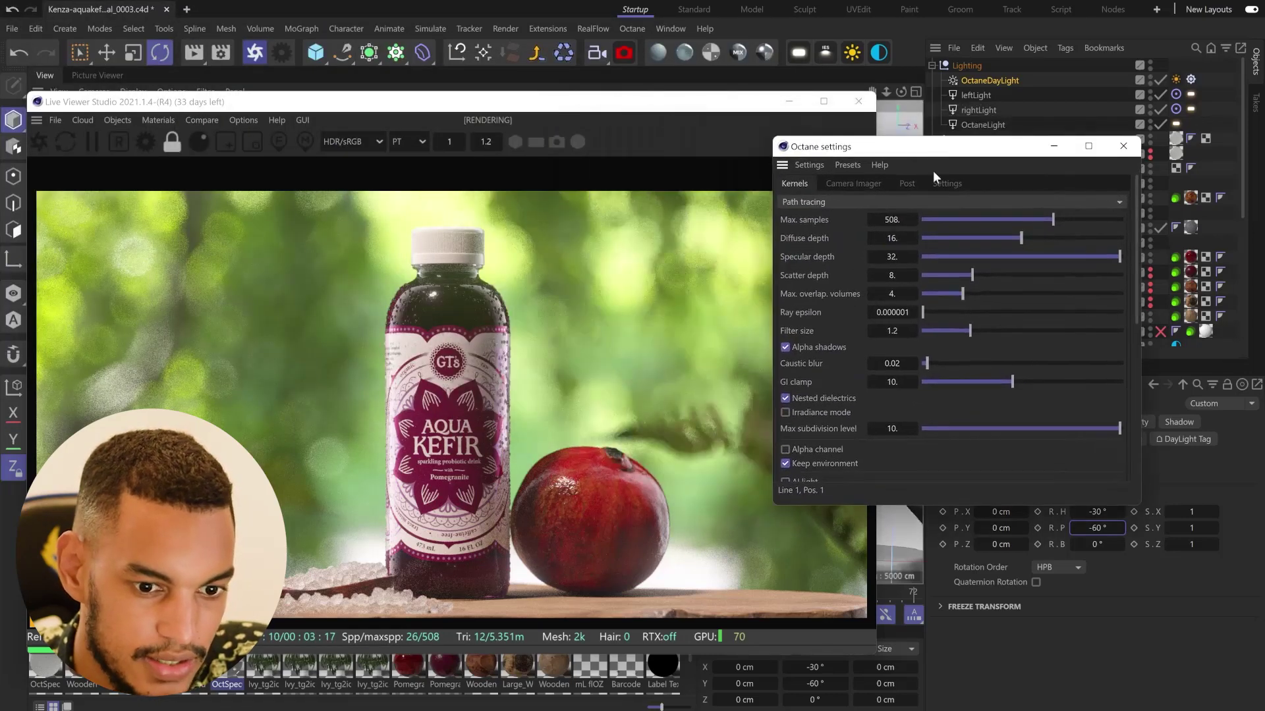
mouse_move(1136, 246)
mouse_down()
mouse_move(1135, 420)
mouse_move(1125, 277)
mouse_up()
click(877, 181)
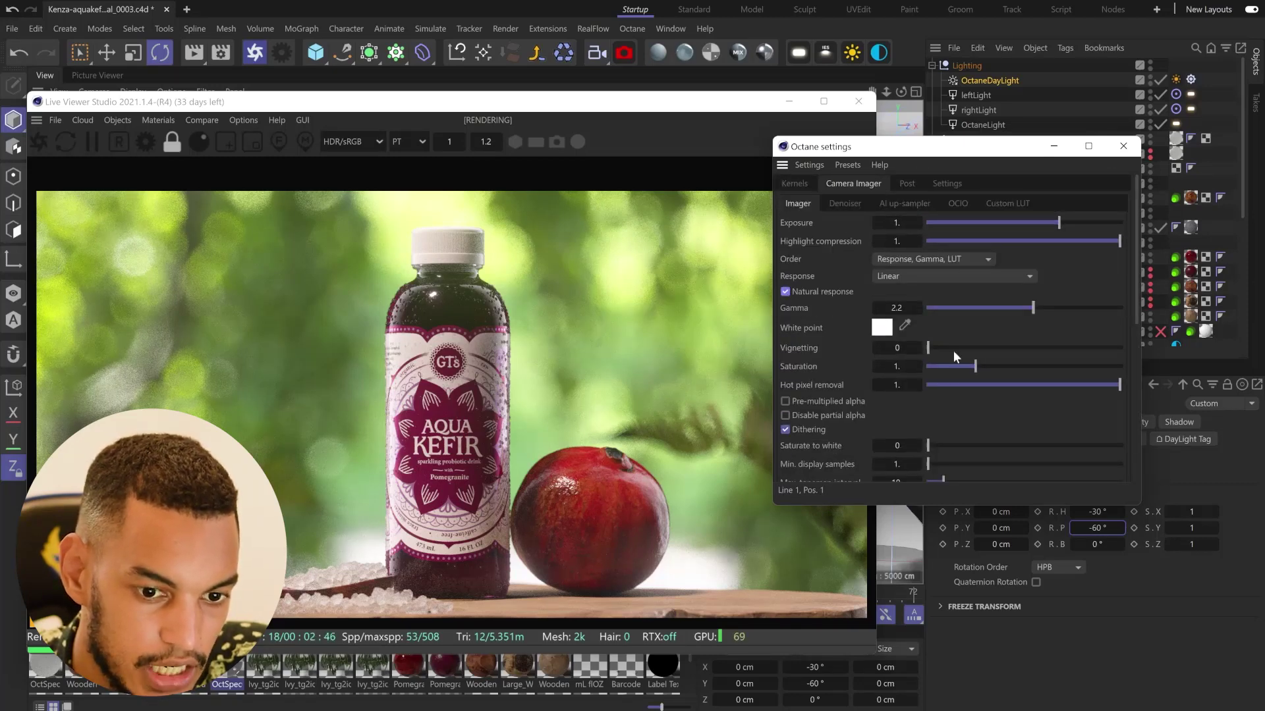
click(847, 203)
click(799, 203)
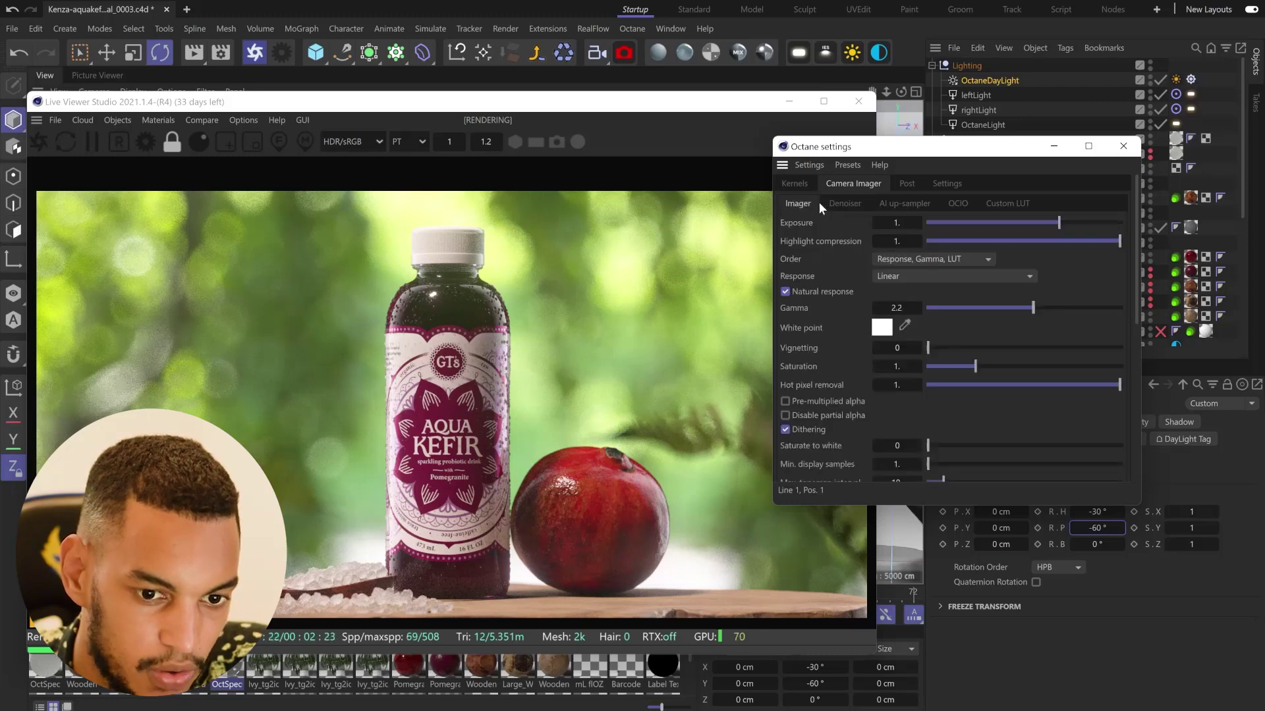
Close Octane Settings, exit OctaneCamera.1, lower the Live Viewer and zoom out to the whole scene
click(1123, 146)
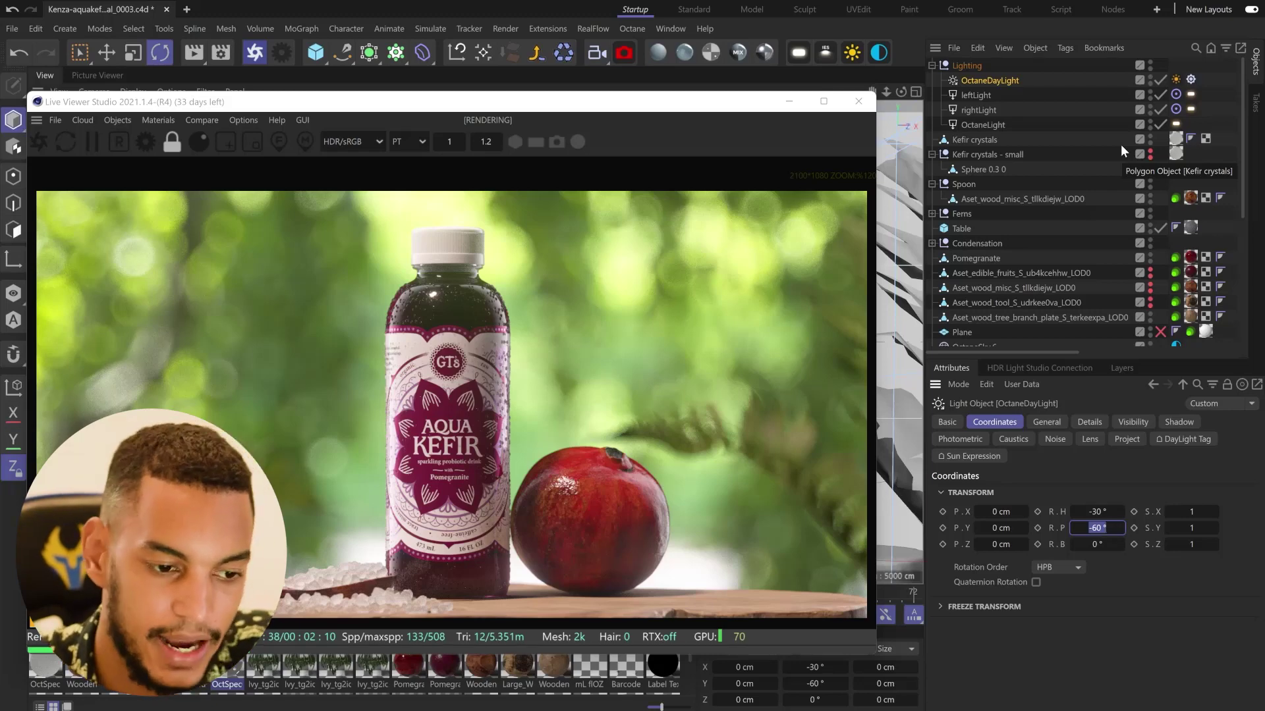
key(Return)
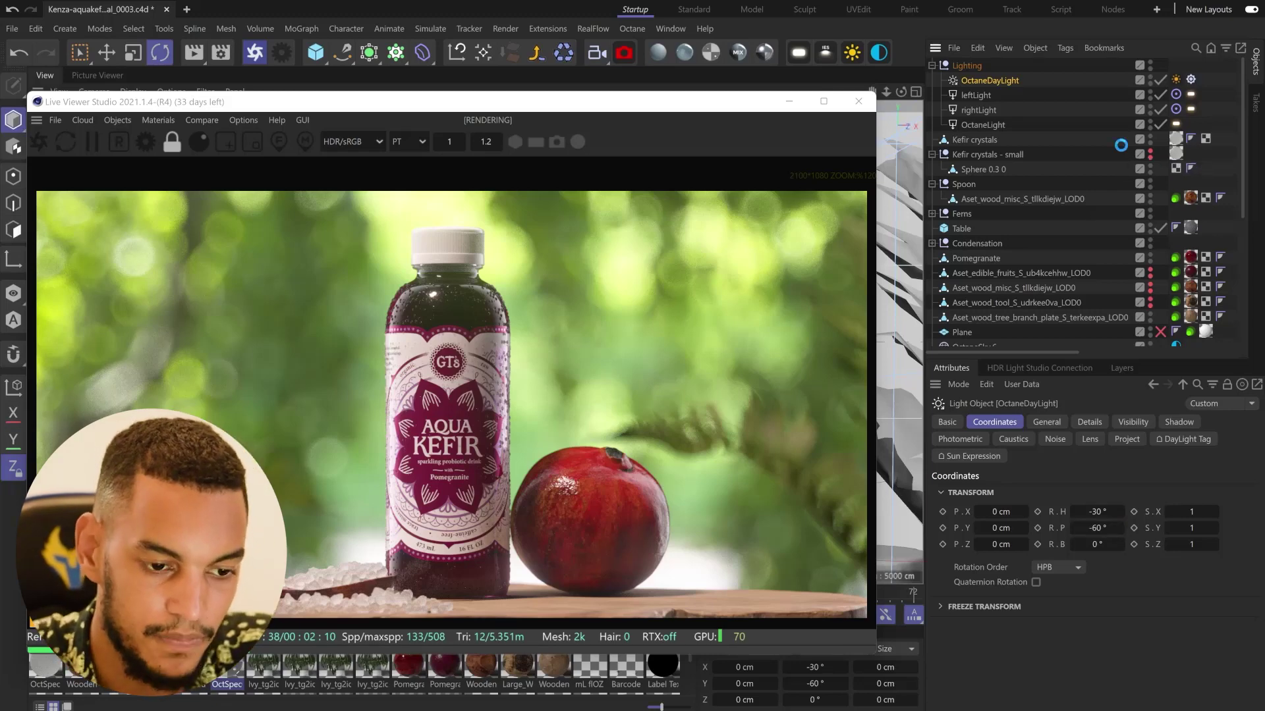
drag(695, 109, 722, 361)
scroll(1146, 265, down, 5)
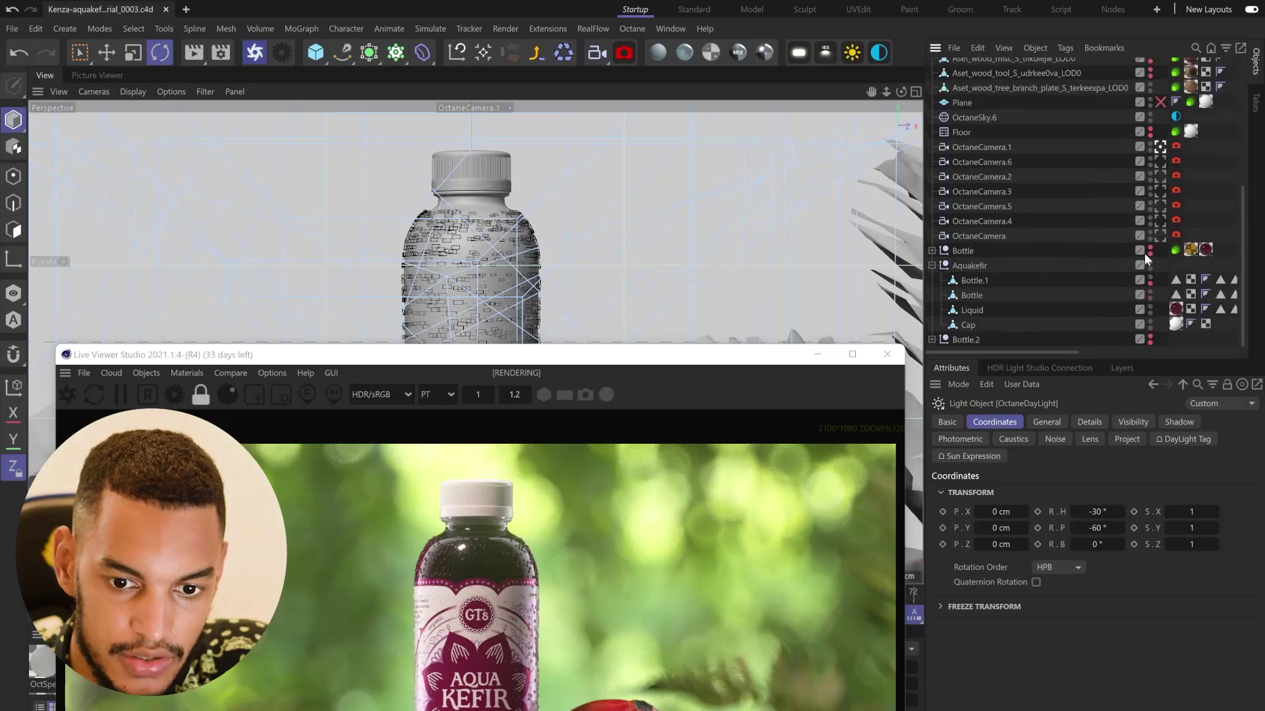
click(1161, 146)
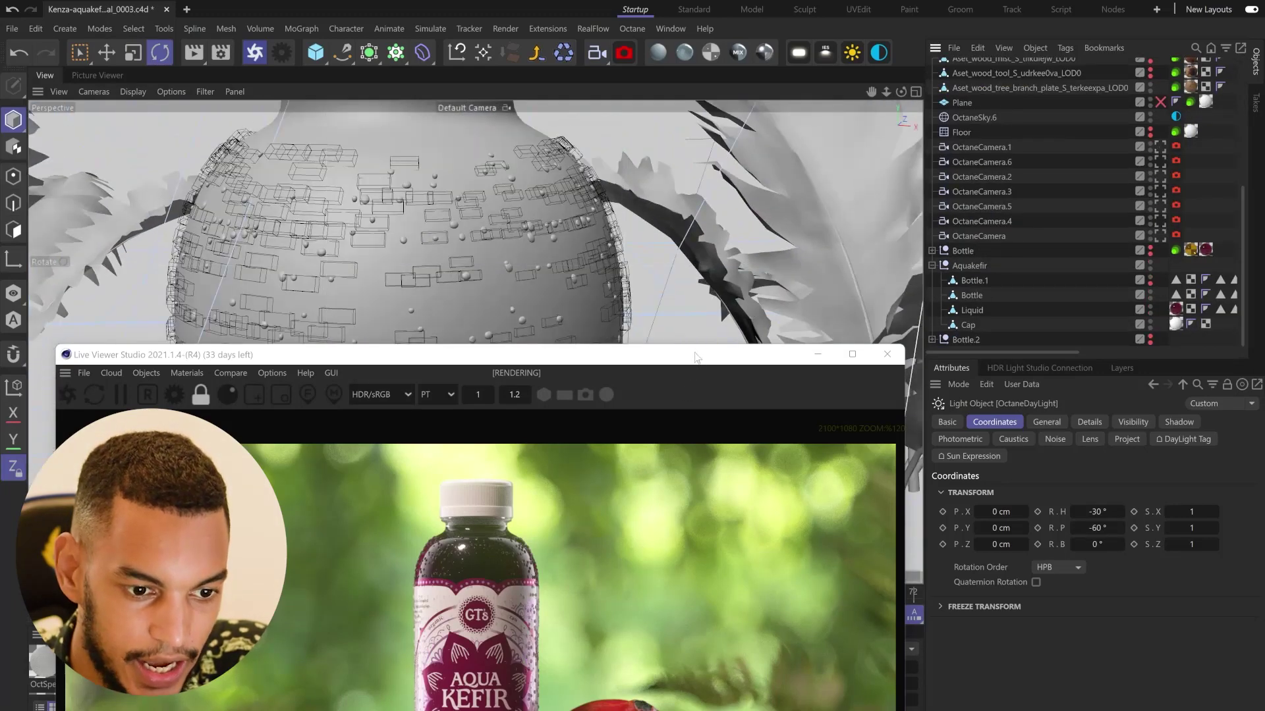
drag(685, 356, 673, 582)
mouse_move(888, 91)
mouse_down()
mouse_move(901, 94)
mouse_move(809, 126)
mouse_up()
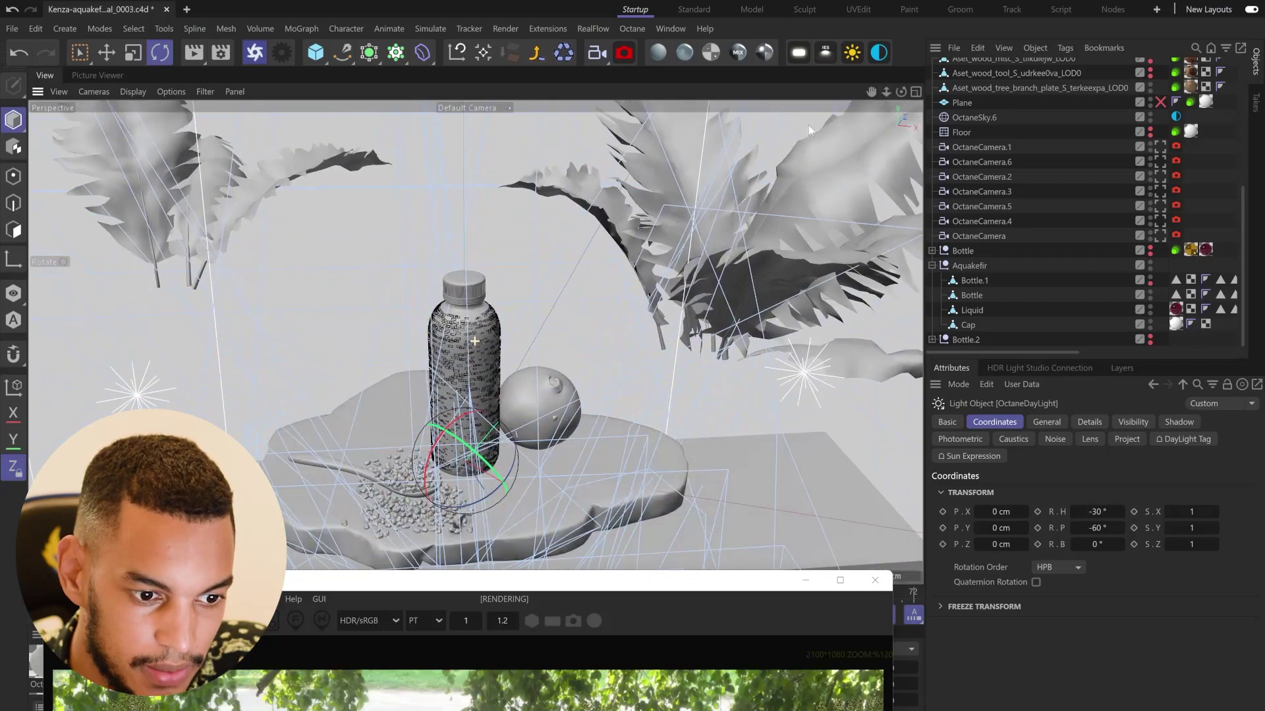
Create a MoGraph Instance of the pomegranate and pull the original Pomegranate out of it
click(542, 402)
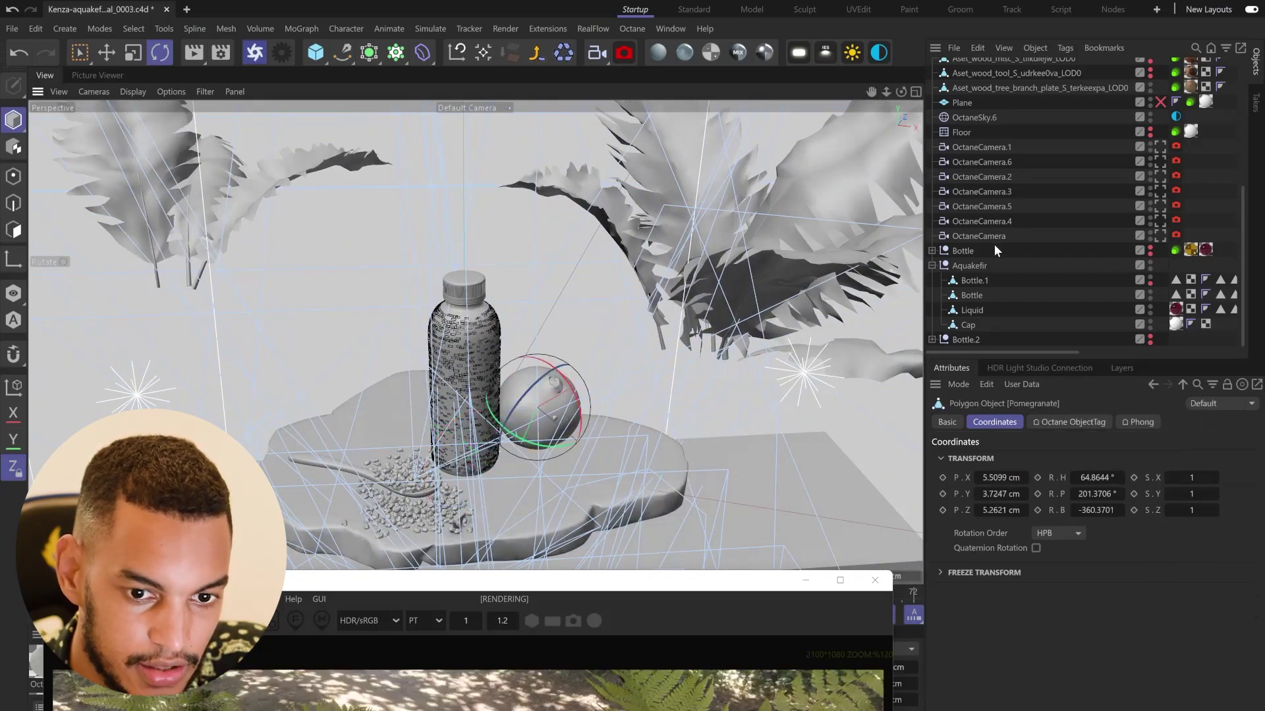
scroll(1028, 242, up, 5)
click(364, 58)
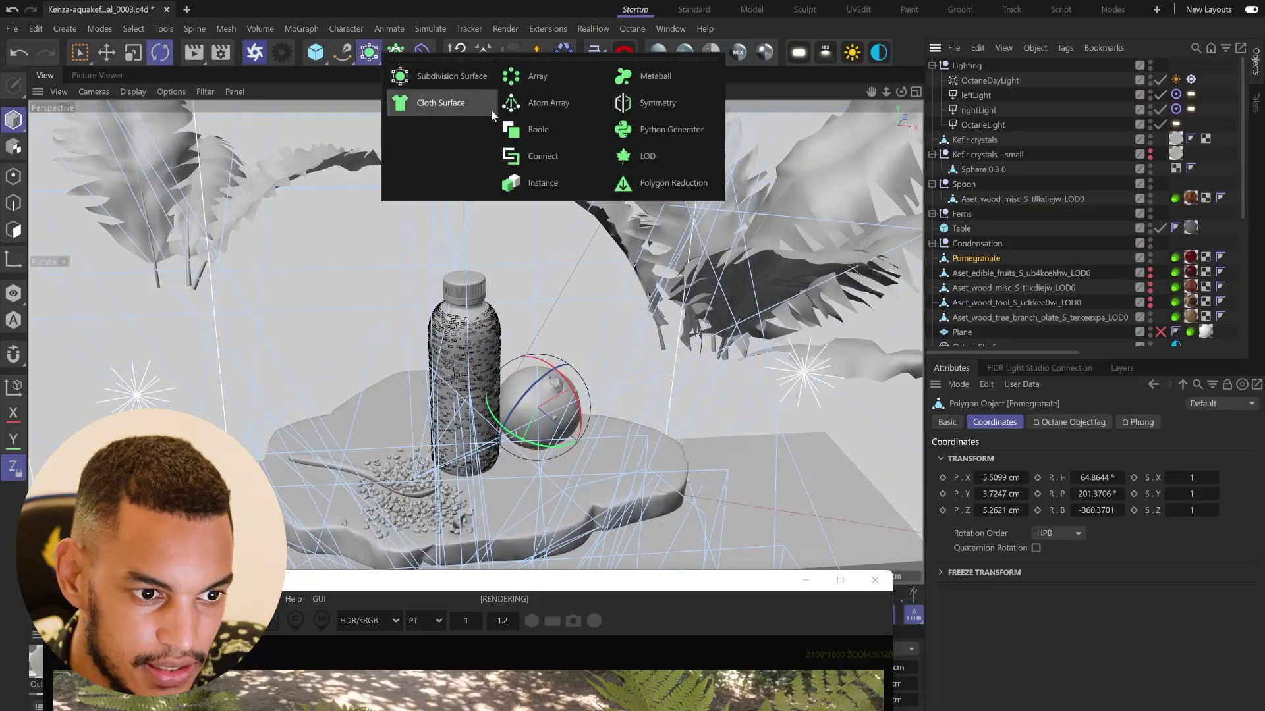
click(533, 182)
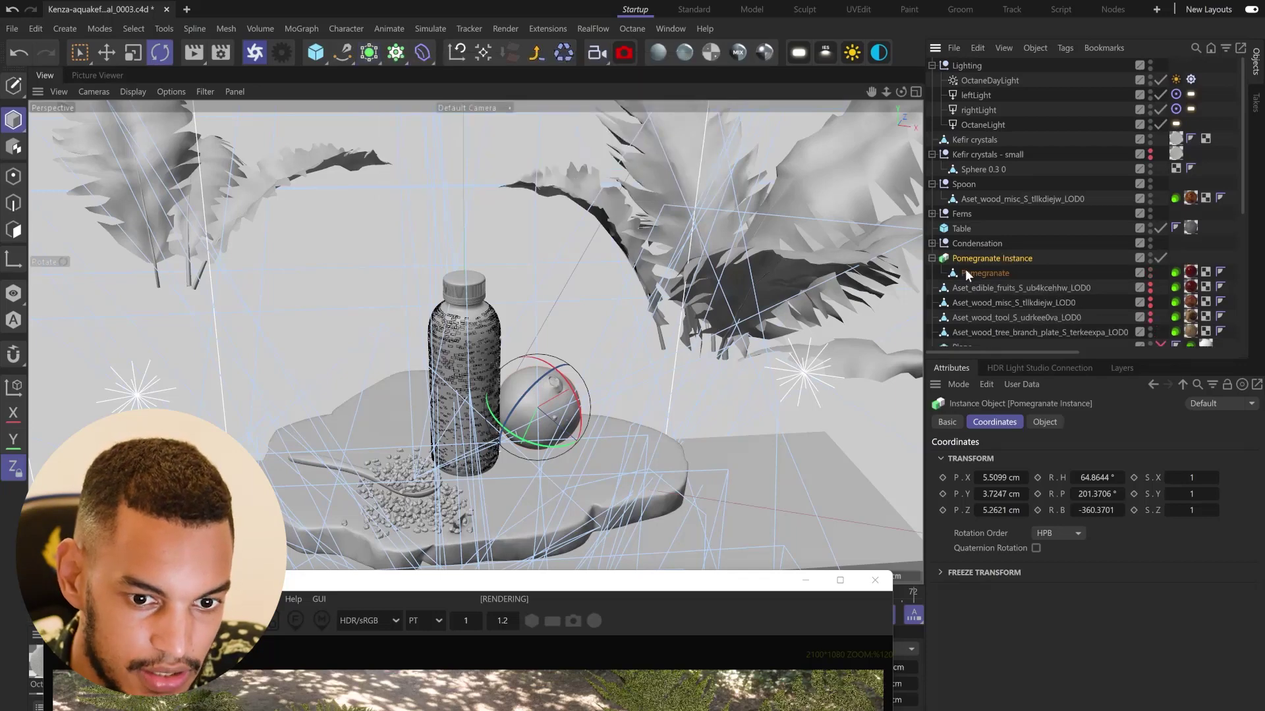
drag(957, 272, 966, 253)
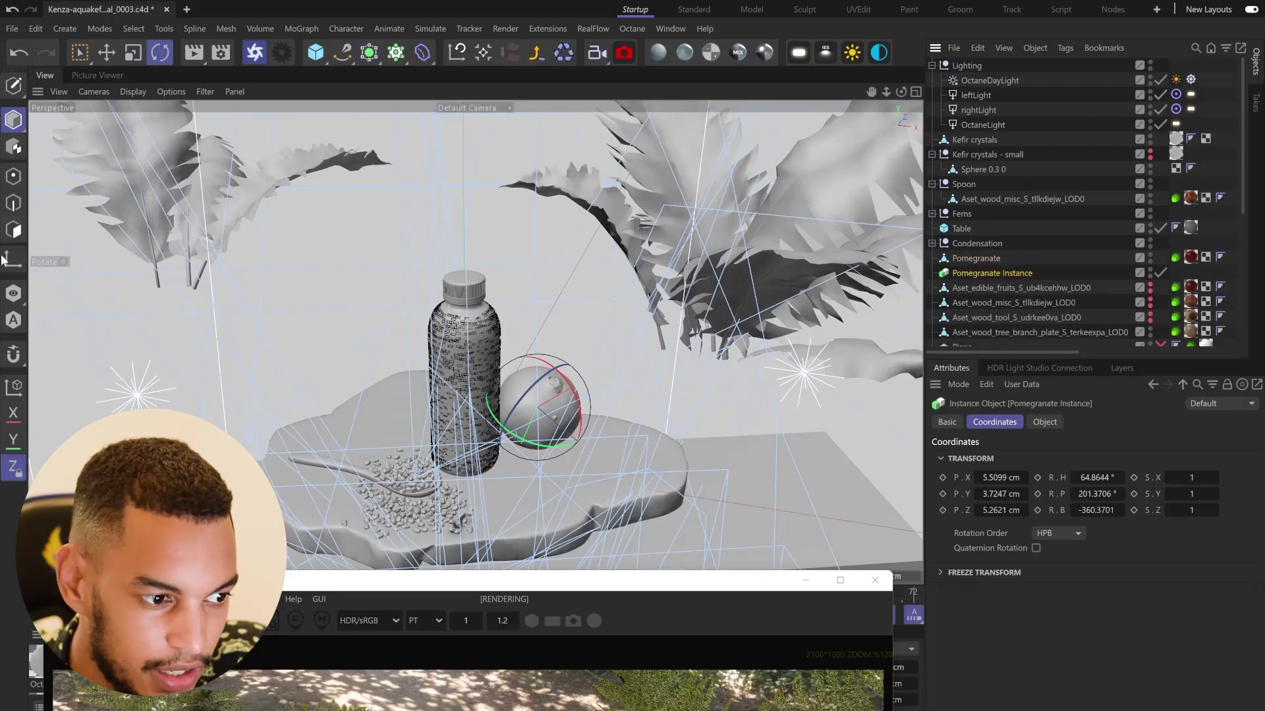
Move the pomegranate instance onto the board left of the bottle
click(13, 385)
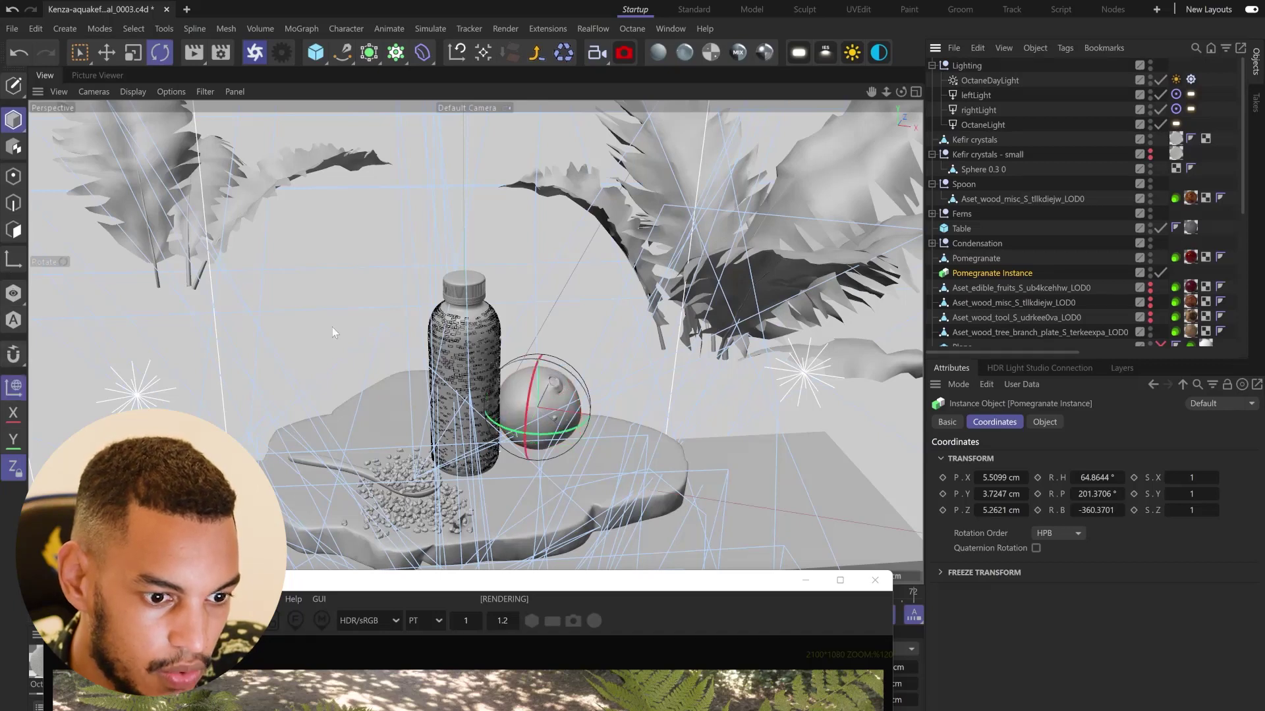
click(107, 59)
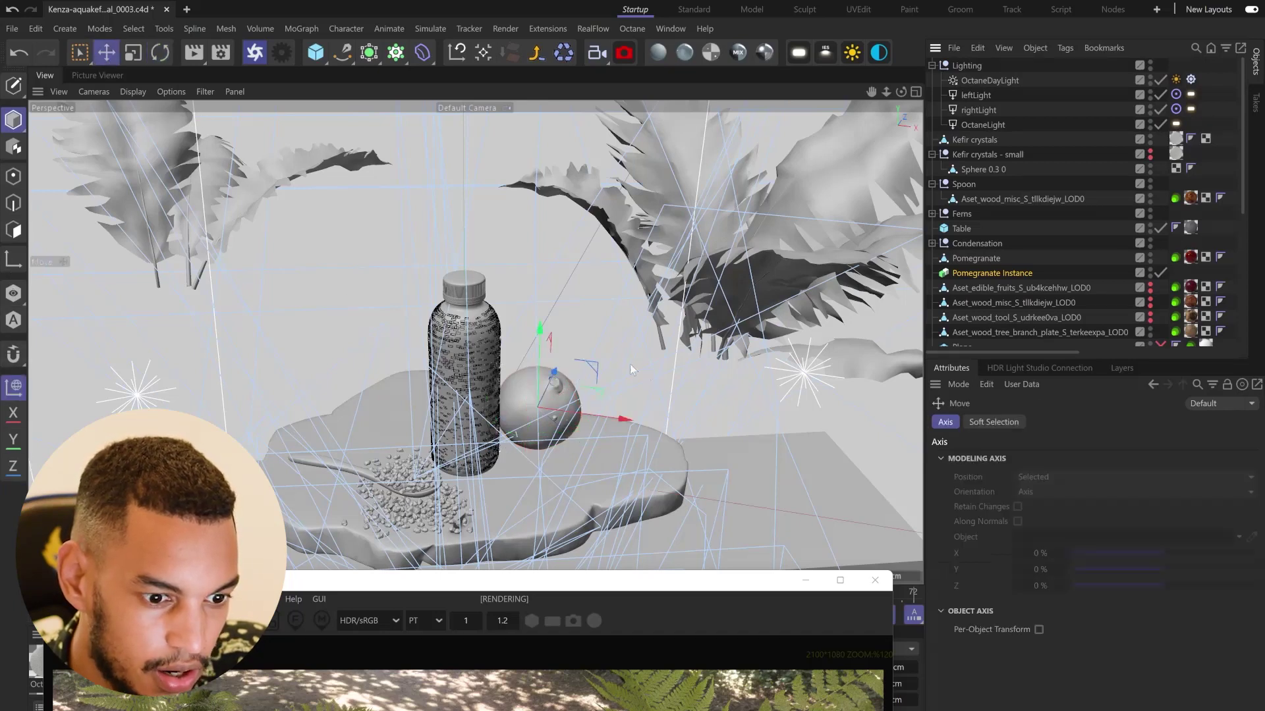
mouse_move(599, 389)
ctrl+mouse_down()
mouse_move(408, 391)
mouse_move(287, 465)
ctrl+mouse_up()
key(r)
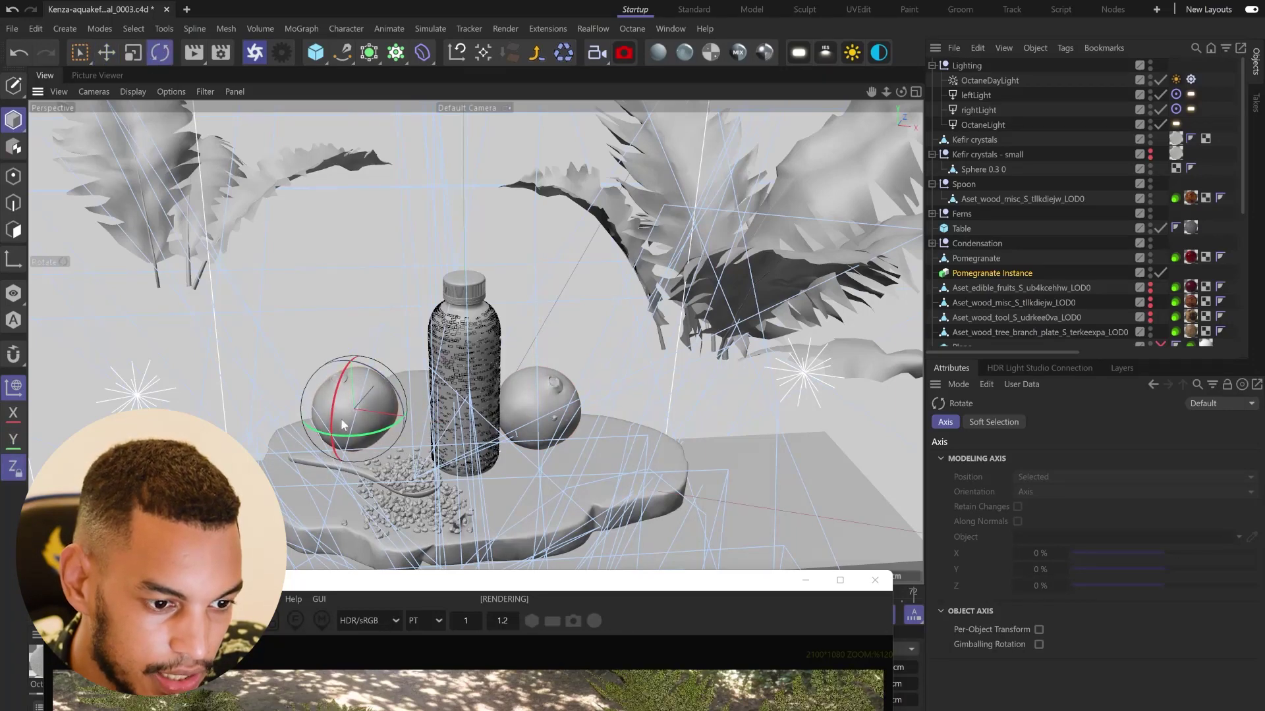
Create a MoGraph Instance of Aquakefir and pull the original Aquakefir out of it
key(e)
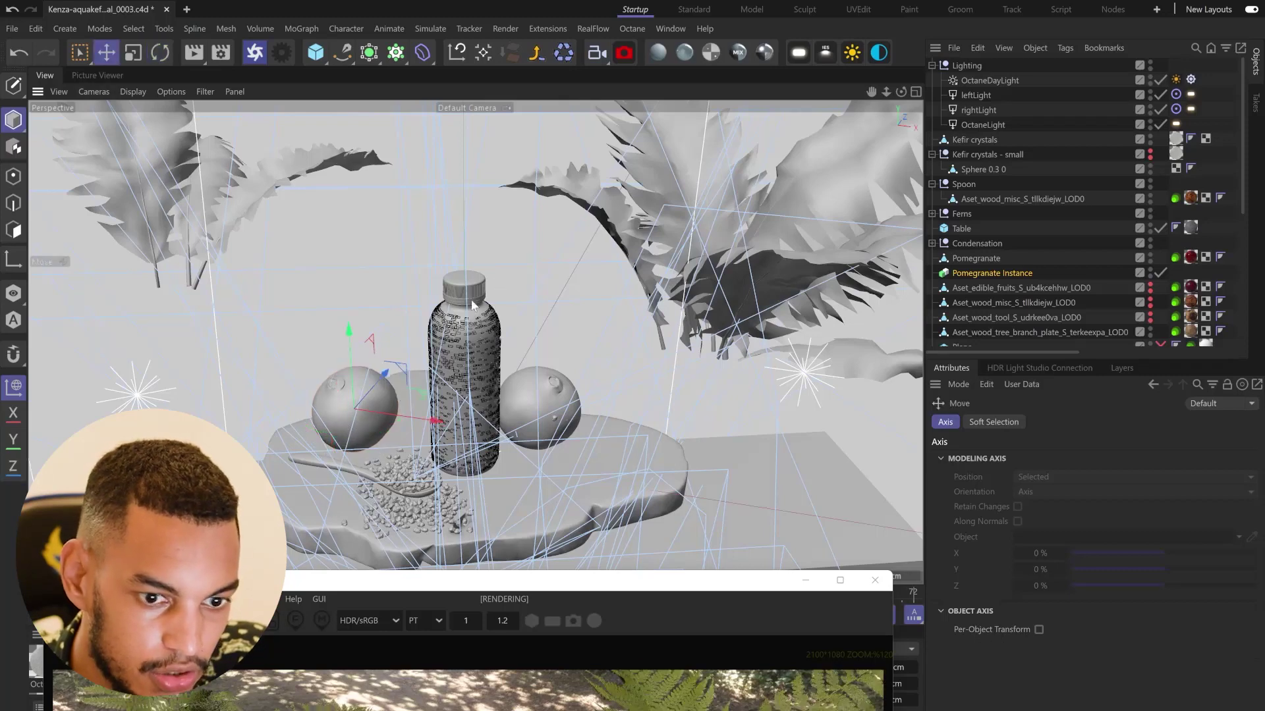
scroll(968, 252, down, 5)
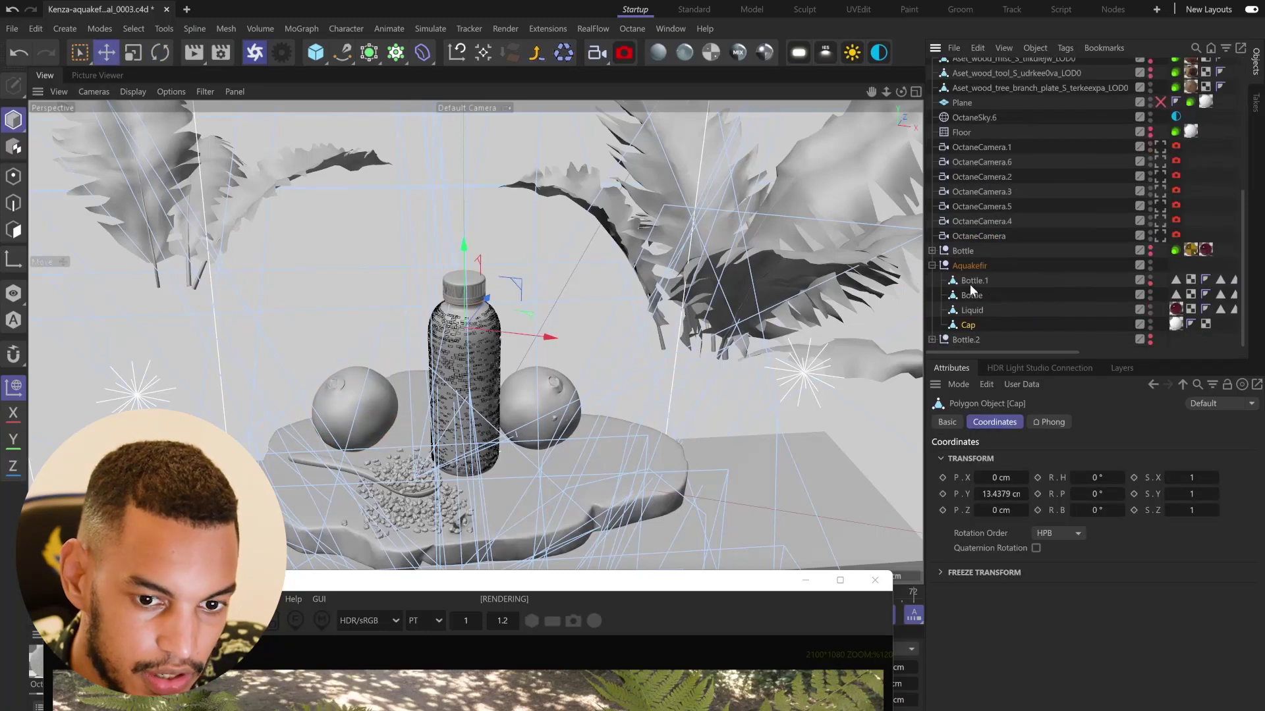
click(965, 279)
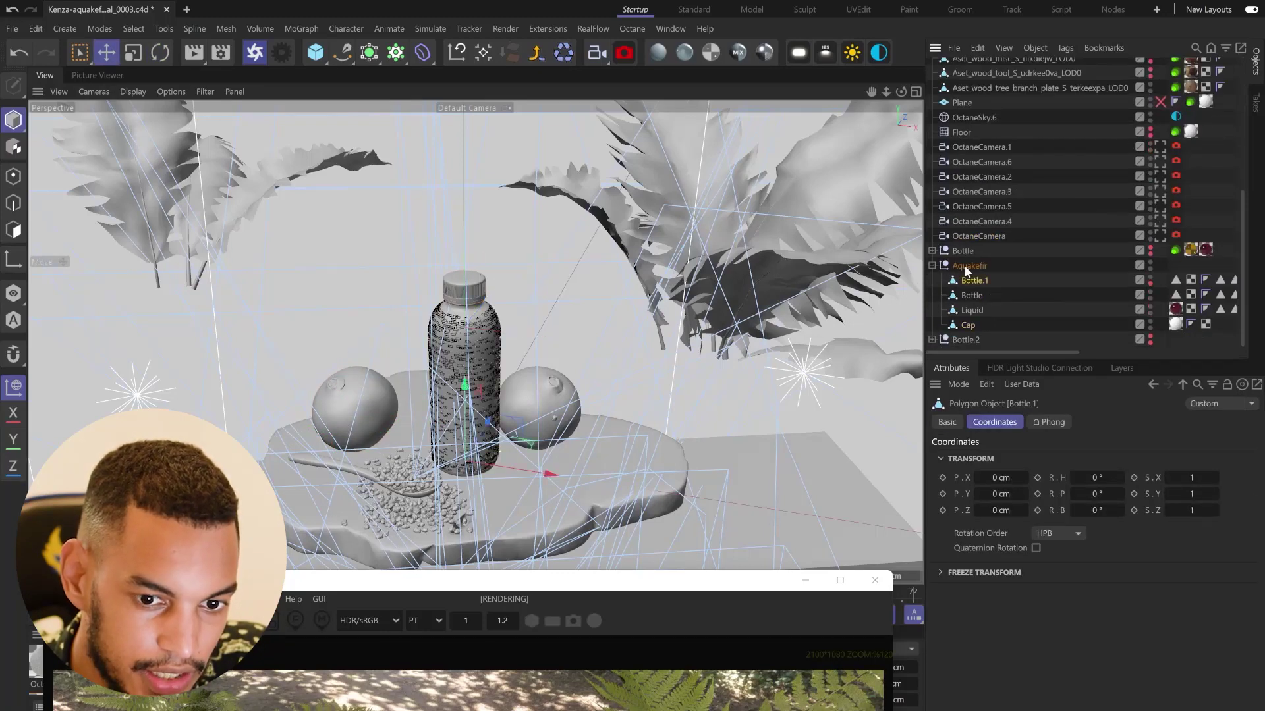
click(374, 51)
alt+click(539, 181)
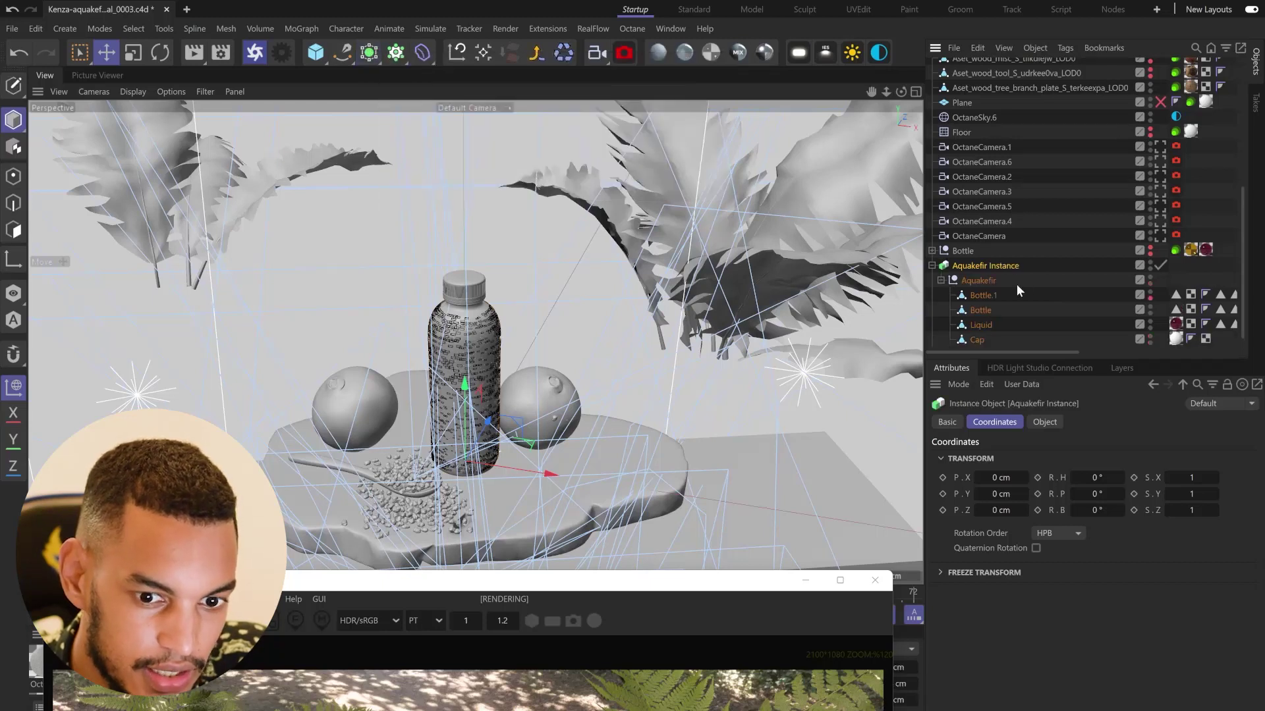
drag(976, 281, 958, 253)
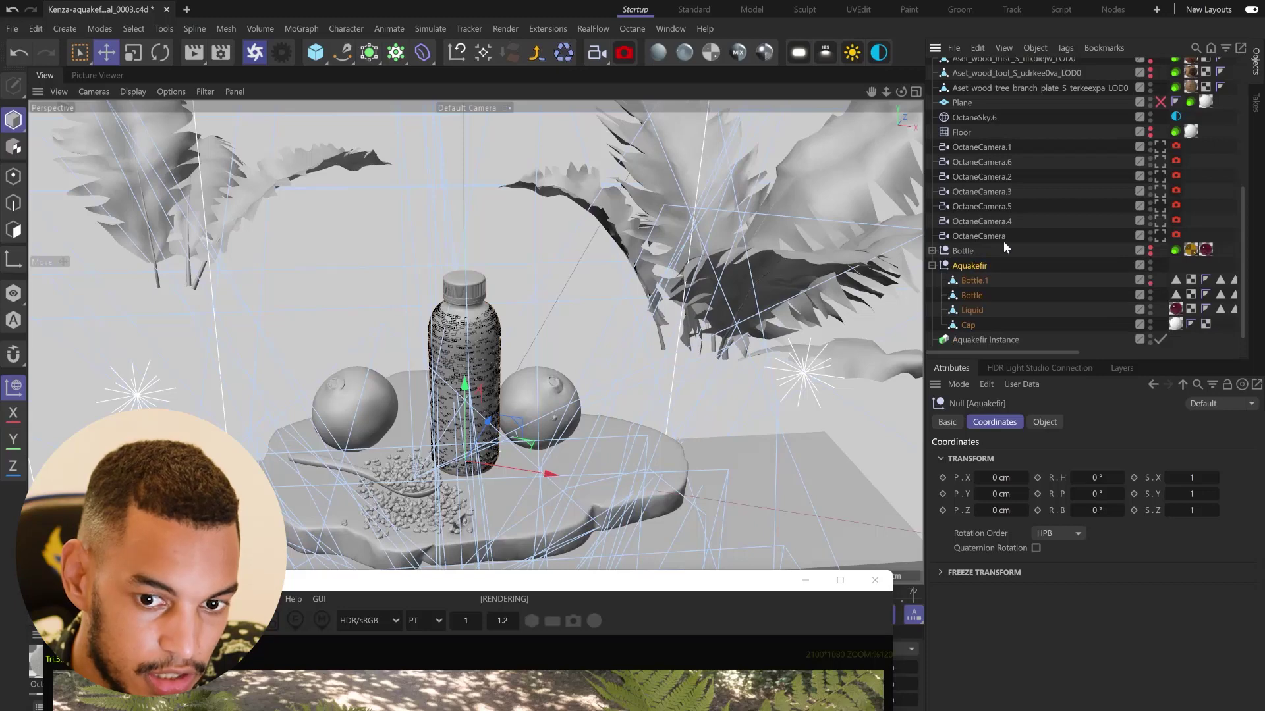
Delete the old Bottle group and parent Condensation under Aquakefir
click(974, 250)
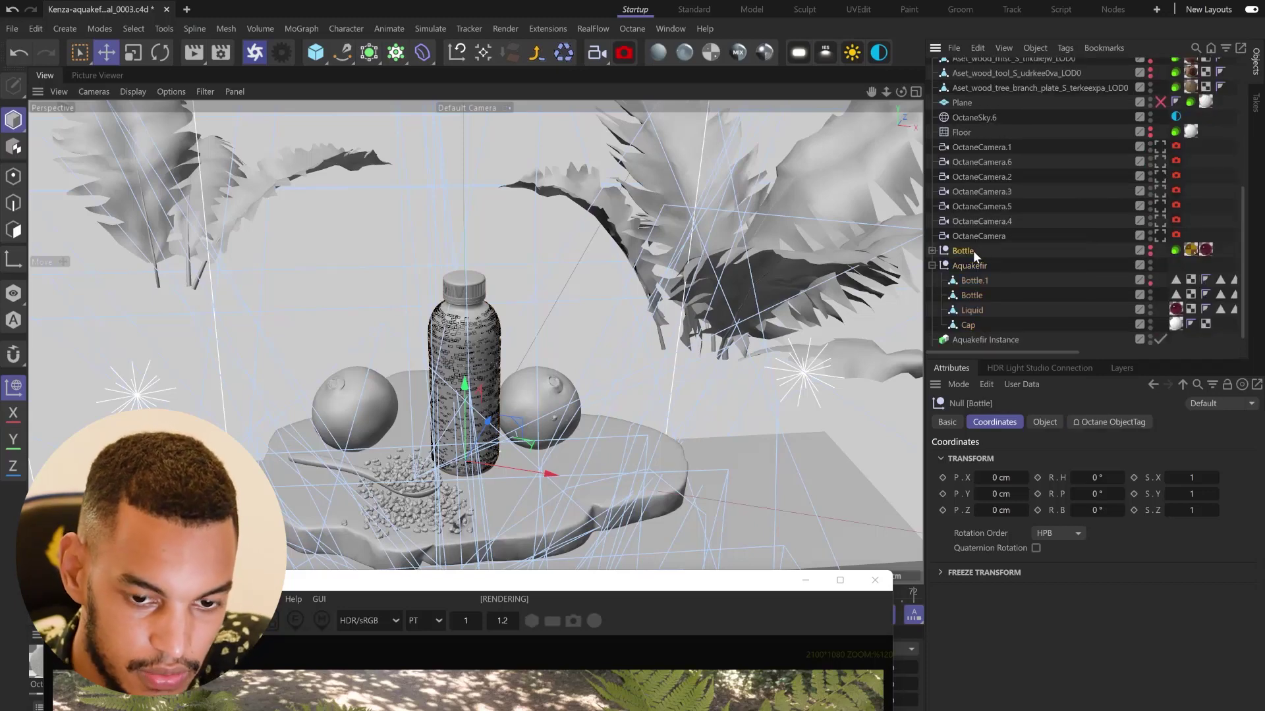
key(Delete)
scroll(994, 255, up, 2)
scroll(994, 256, up, 3)
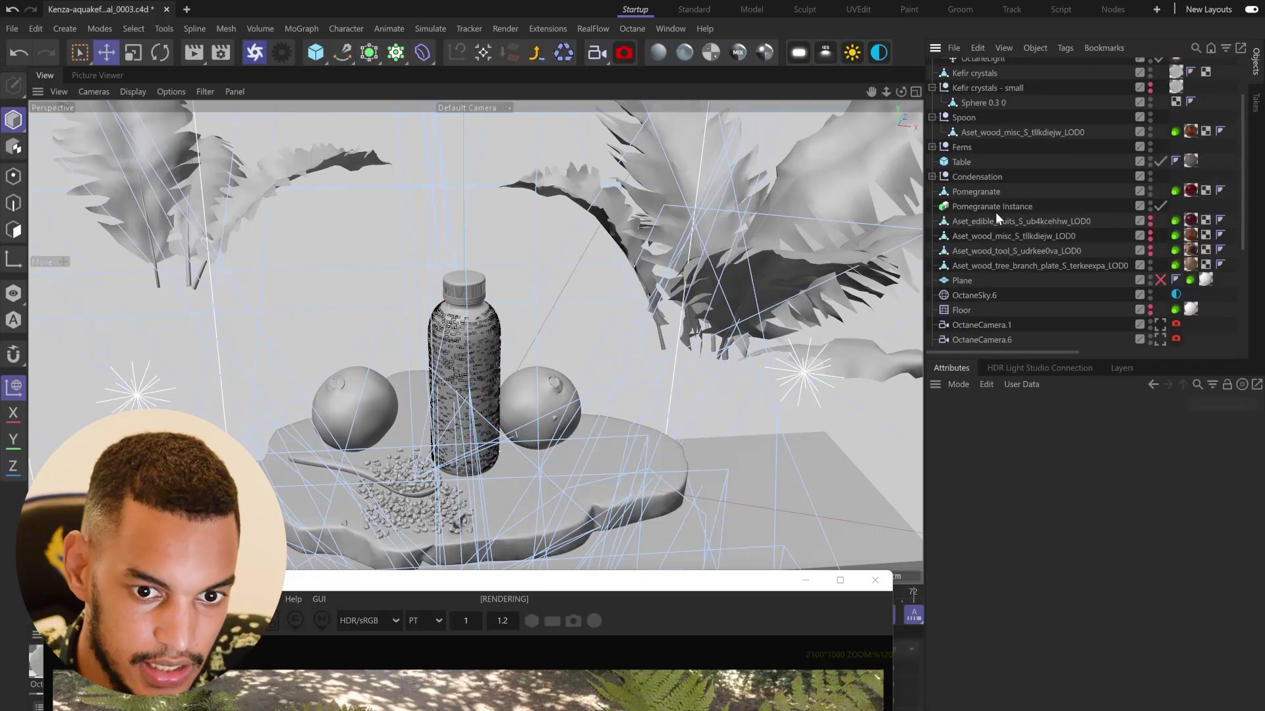
click(976, 177)
drag(994, 235, 986, 351)
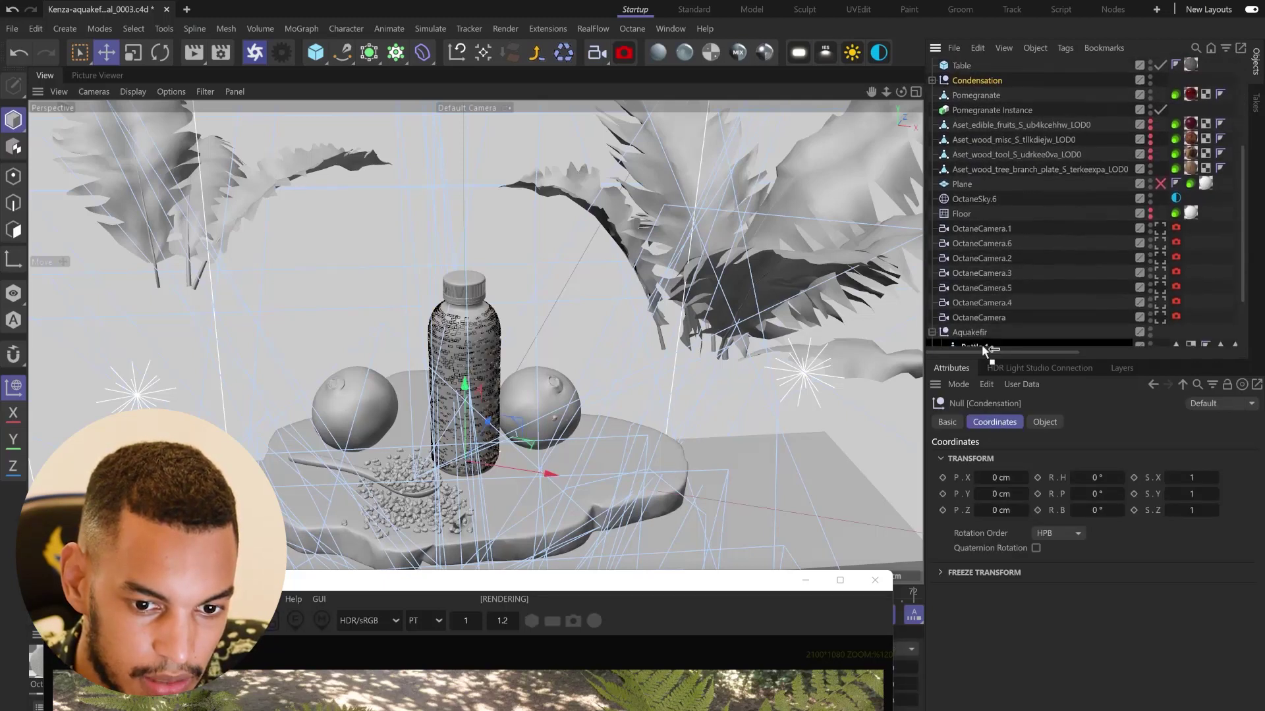
mouse_move(985, 345)
mouse_down()
mouse_move(971, 293)
mouse_move(971, 305)
mouse_up()
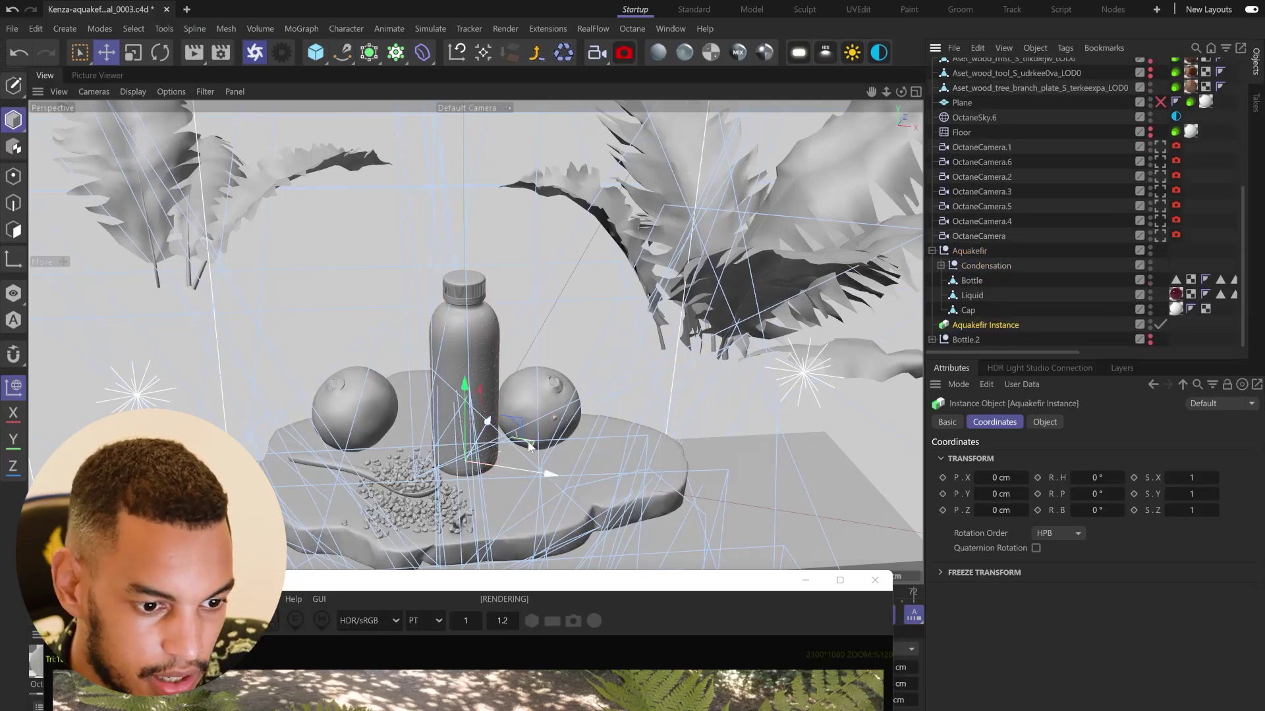
Move the second bottle instance left and back and set its heading to -20°
mouse_move(533, 448)
mouse_down()
mouse_move(477, 415)
mouse_move(363, 420)
mouse_move(395, 323)
mouse_move(385, 331)
mouse_up()
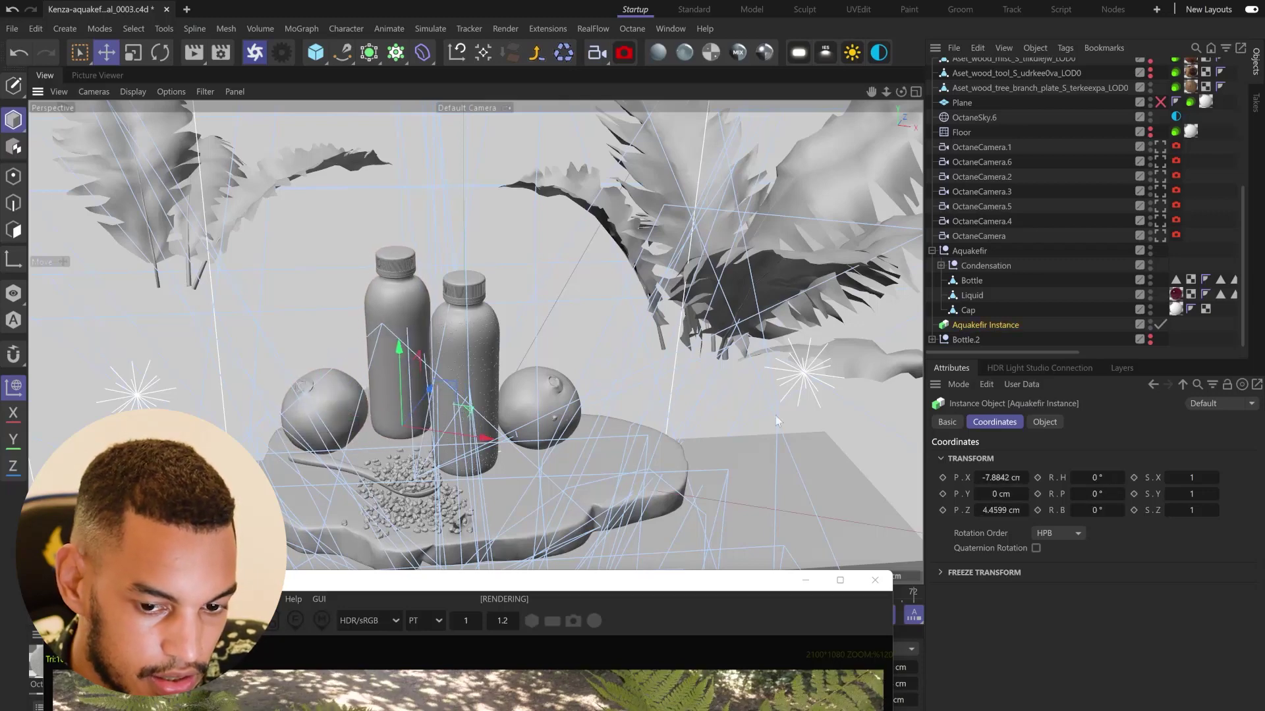
drag(1097, 476, 1104, 478)
key(Tab)
drag(594, 581, 546, 159)
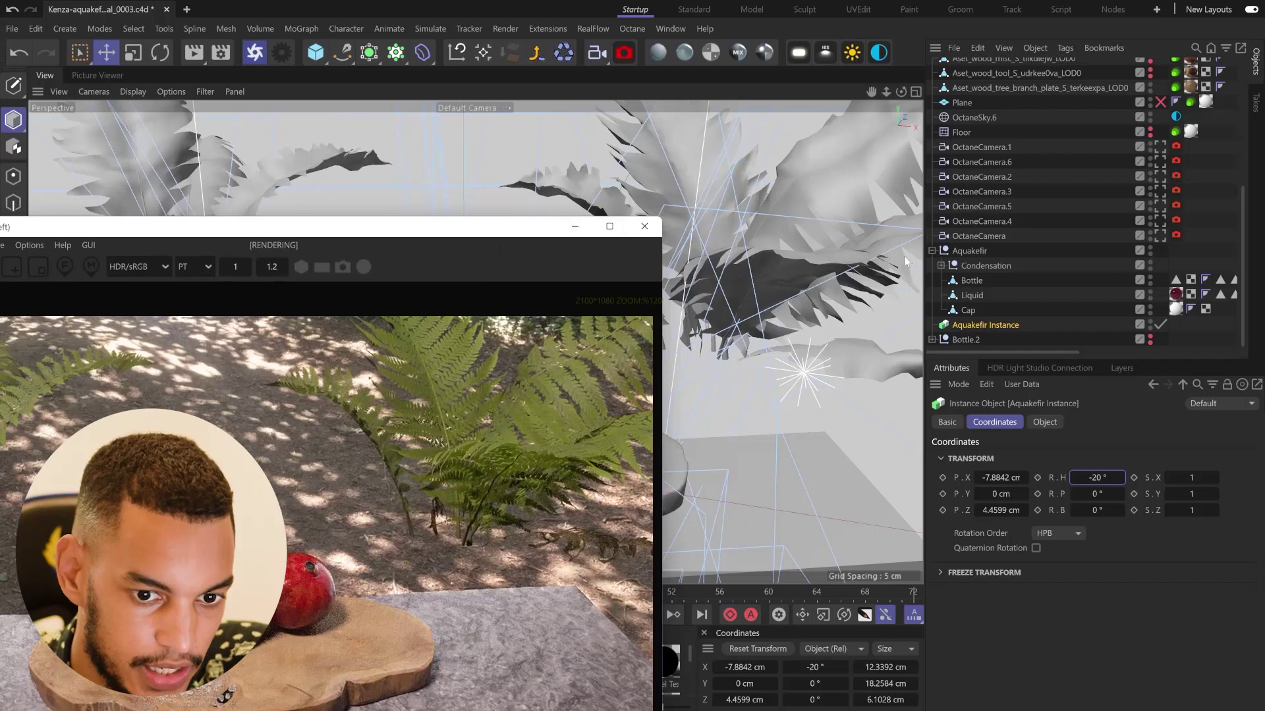
click(931, 251)
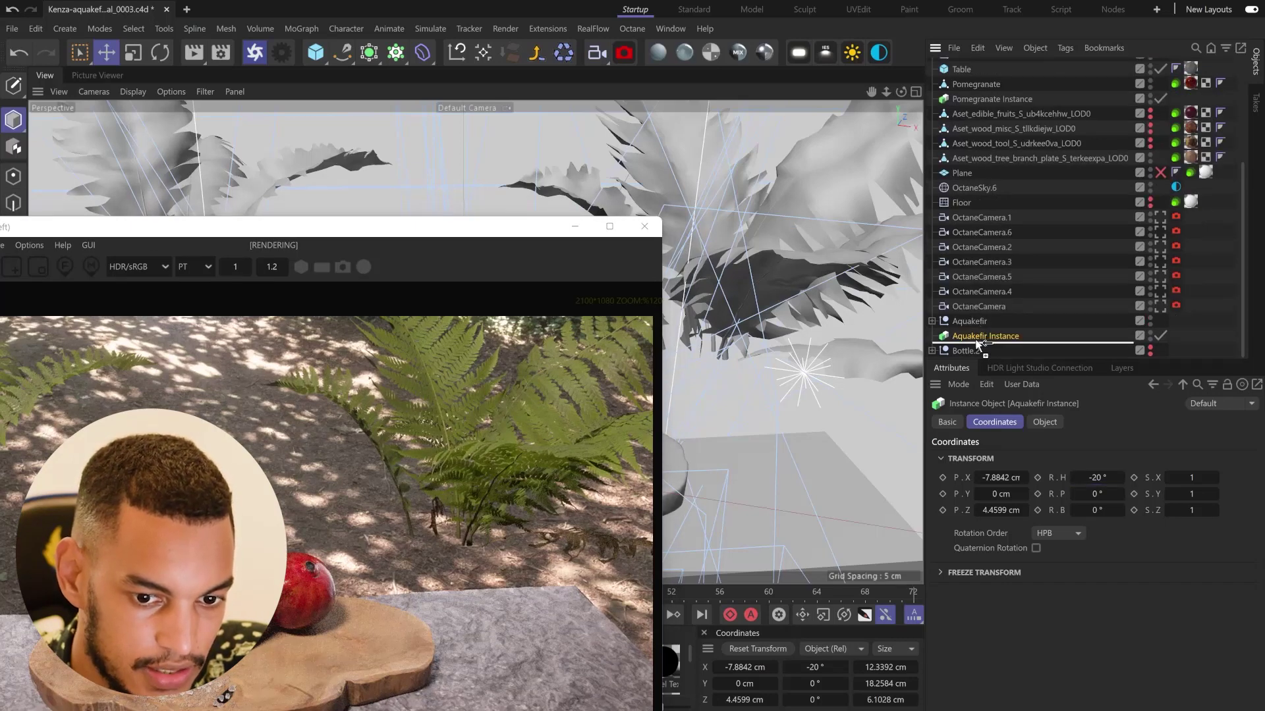
Duplicate the Aquakefir instance, set its heading to 20° and move it into position
ctrl+drag(978, 337, 983, 348)
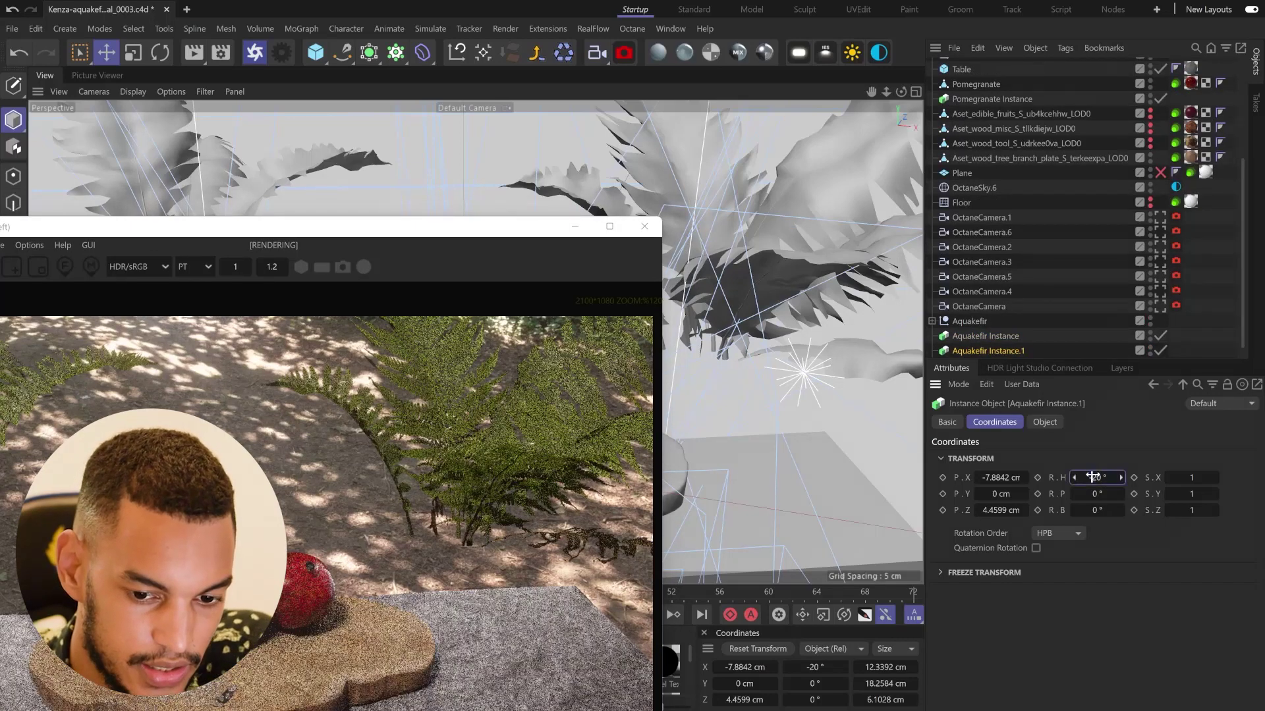
text(20)
key(Tab)
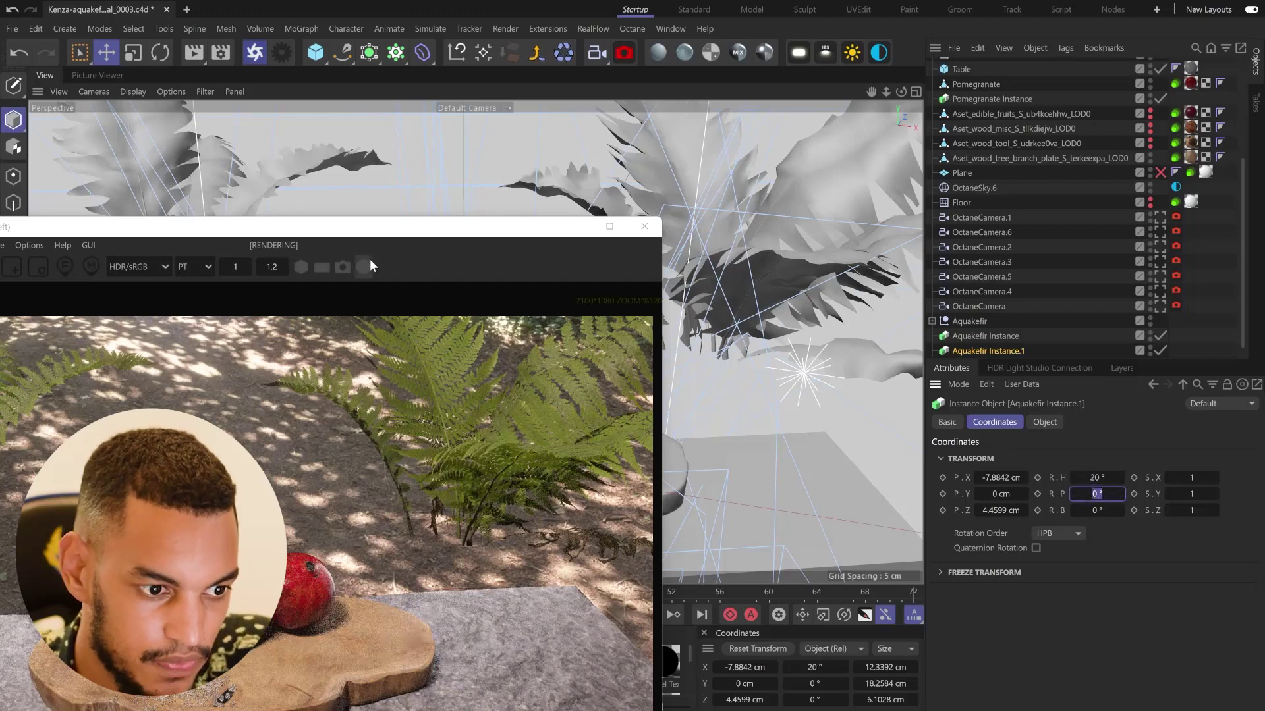
drag(348, 243, 1109, 197)
drag(513, 425, 550, 397)
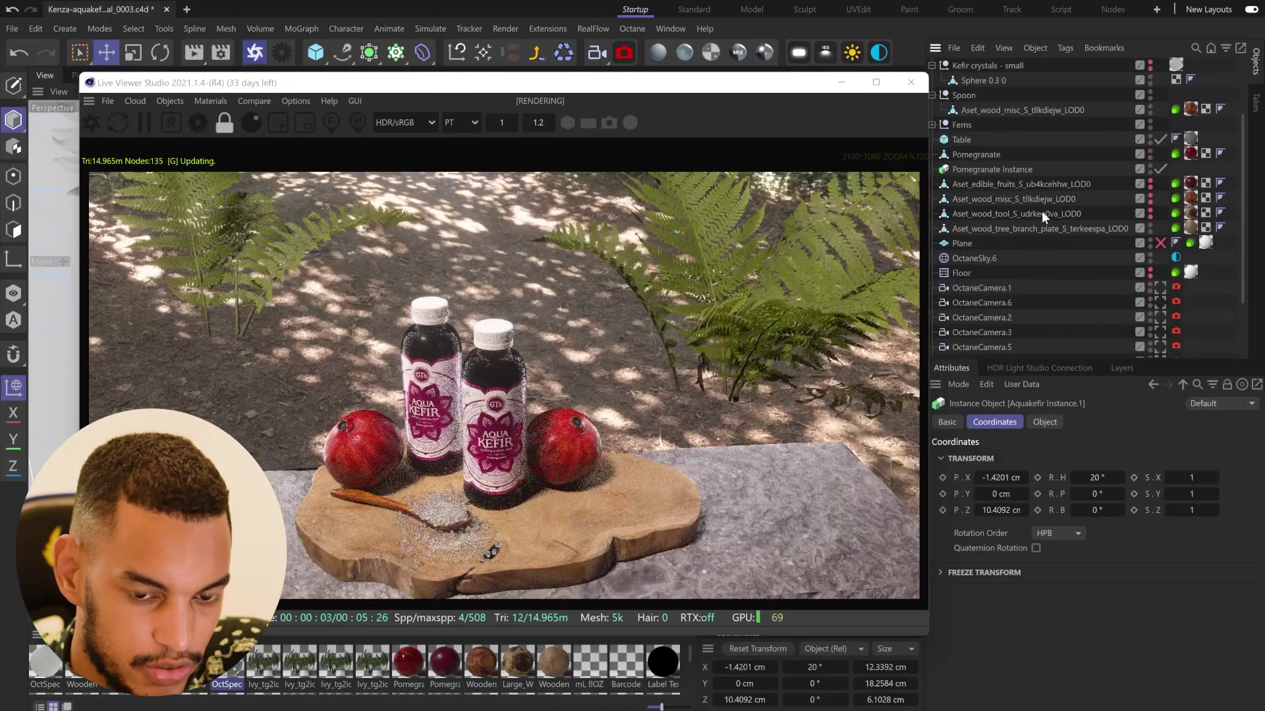
scroll(1041, 210, down, 5)
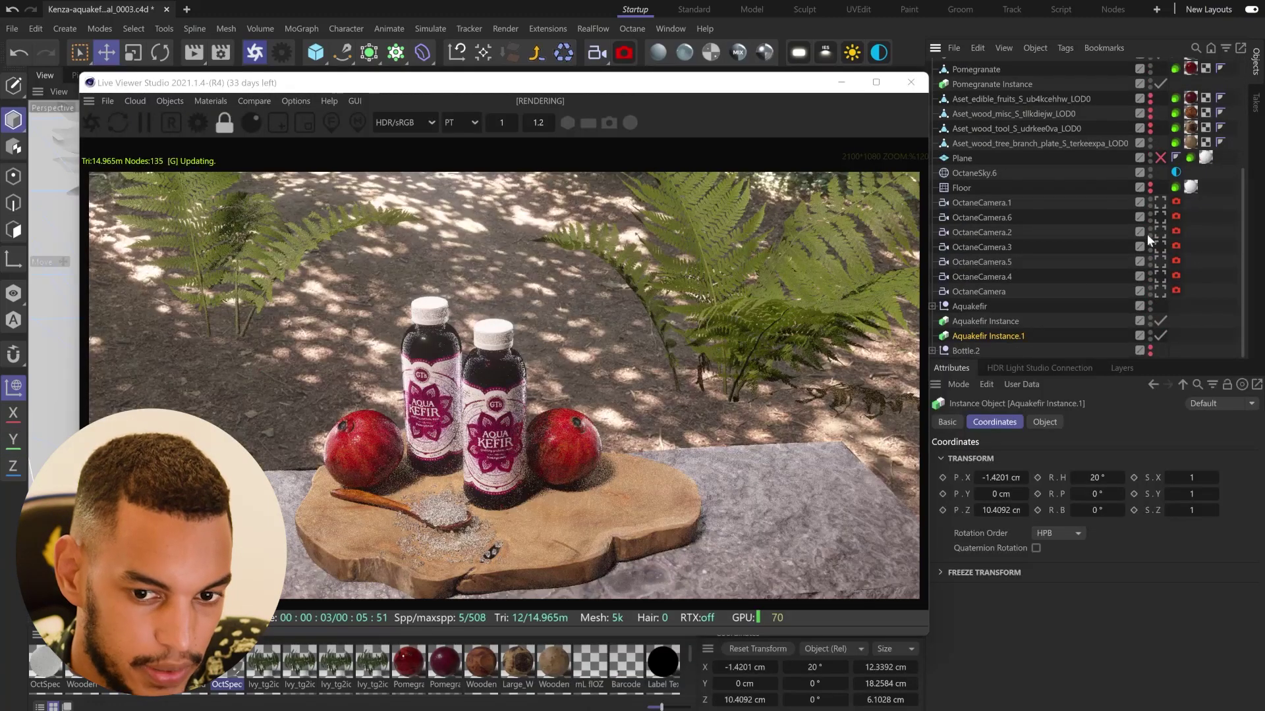
Render through OctaneCamera.1, undo the last change and open the OctaneCamera.1 settings
click(1160, 202)
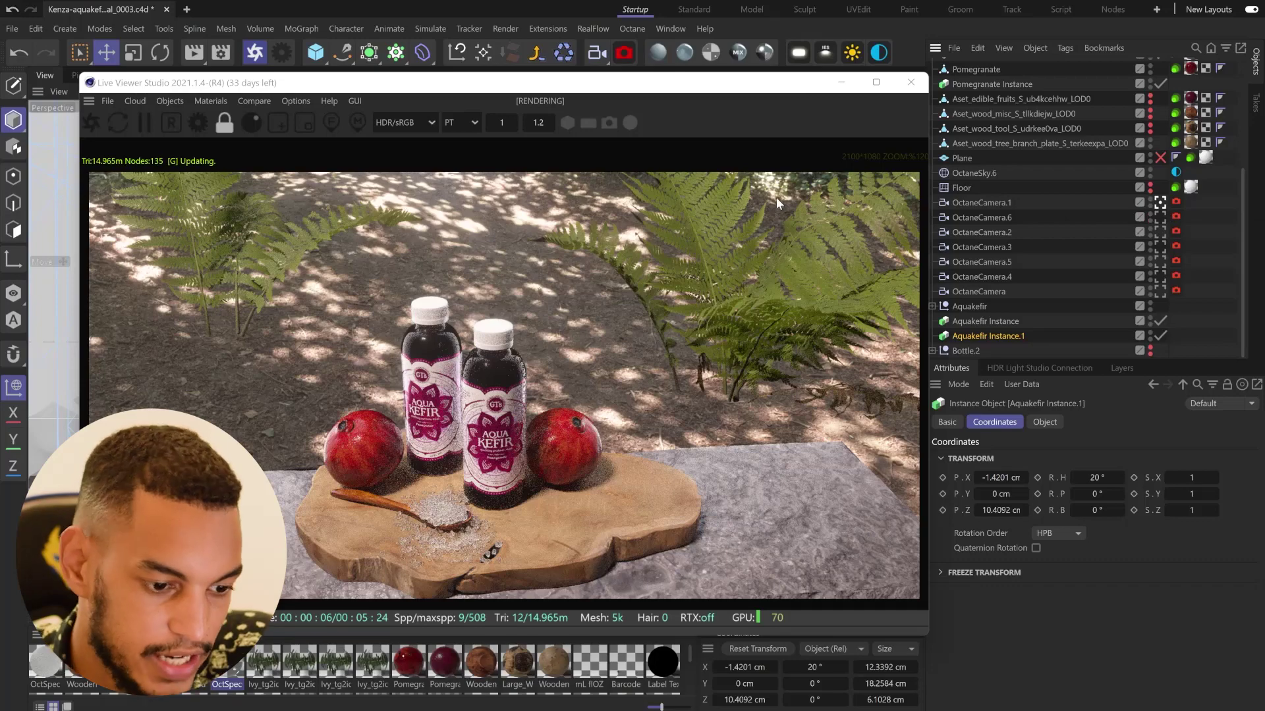
key(ctrl+z)
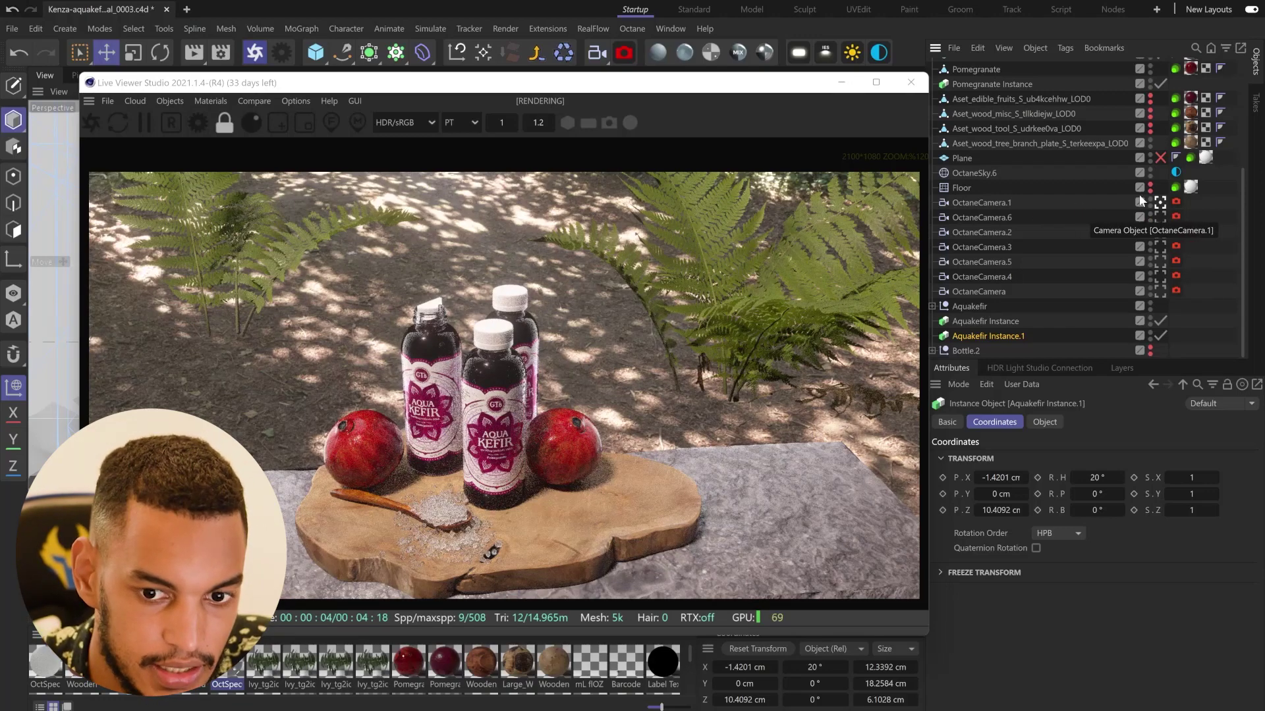
click(1174, 201)
Open the OctaneCamera.1 settings and select the third bottle, Aquakefir Instance.1
click(1160, 203)
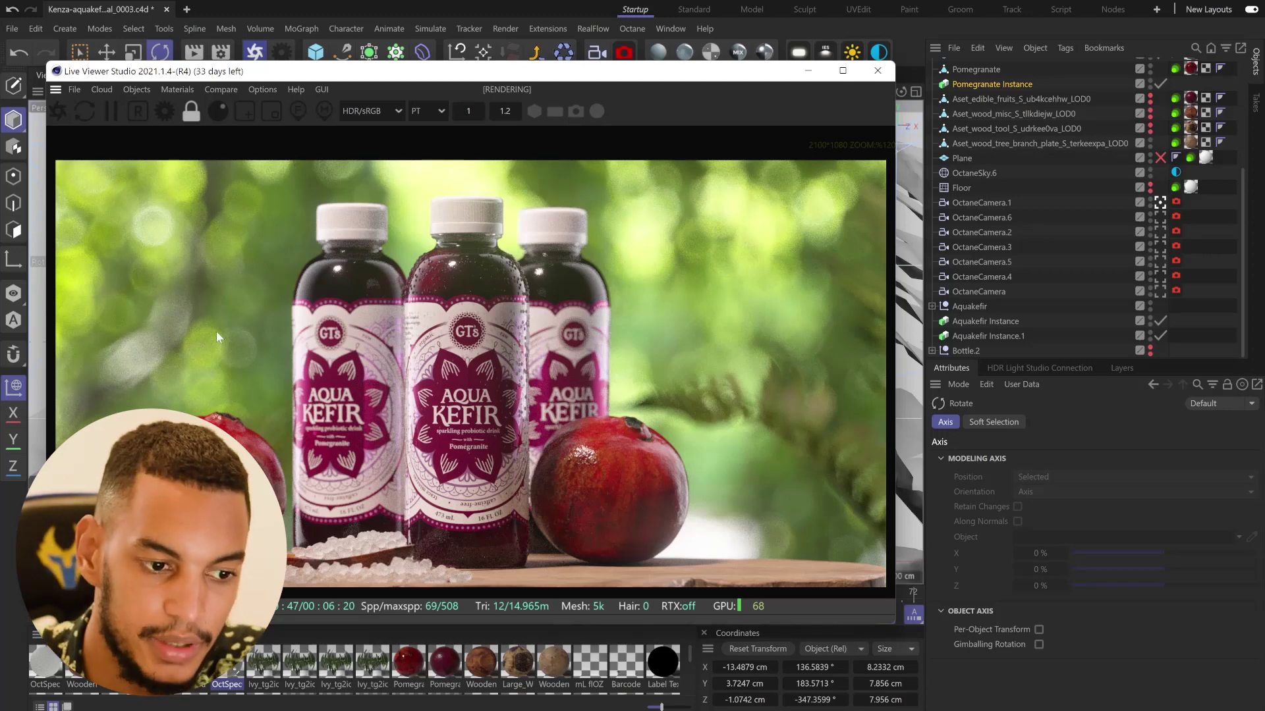
click(988, 336)
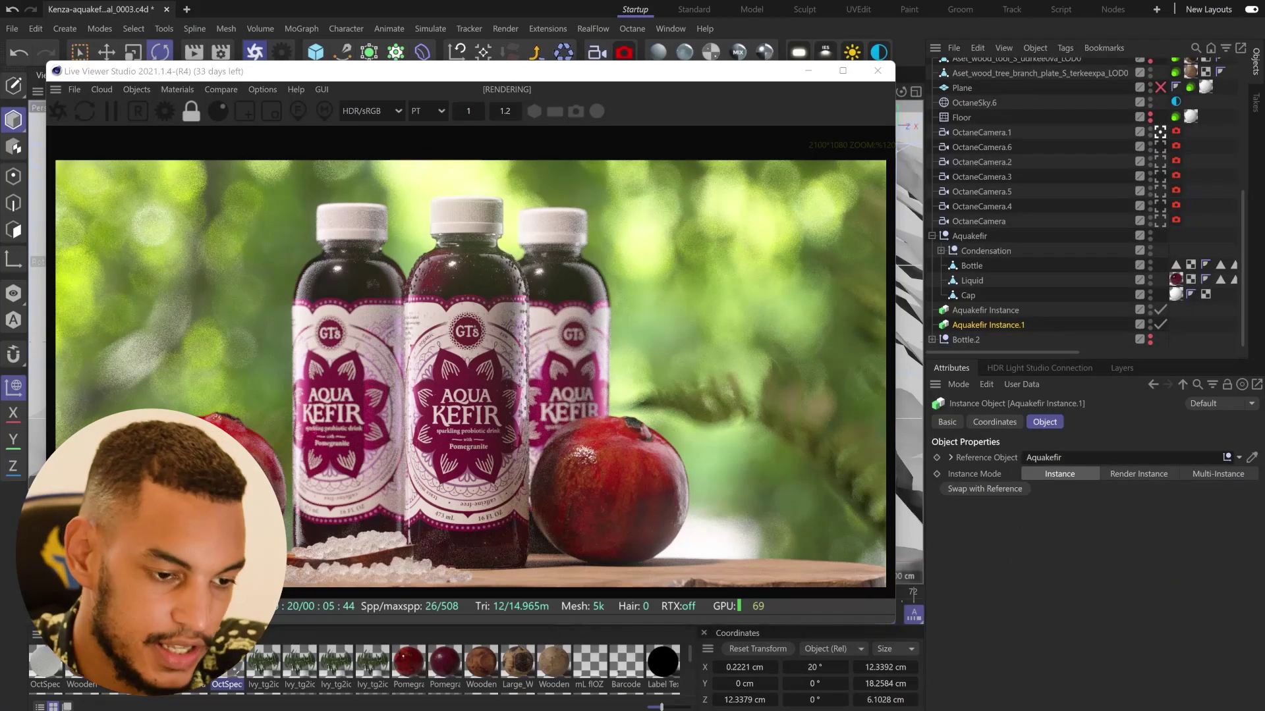